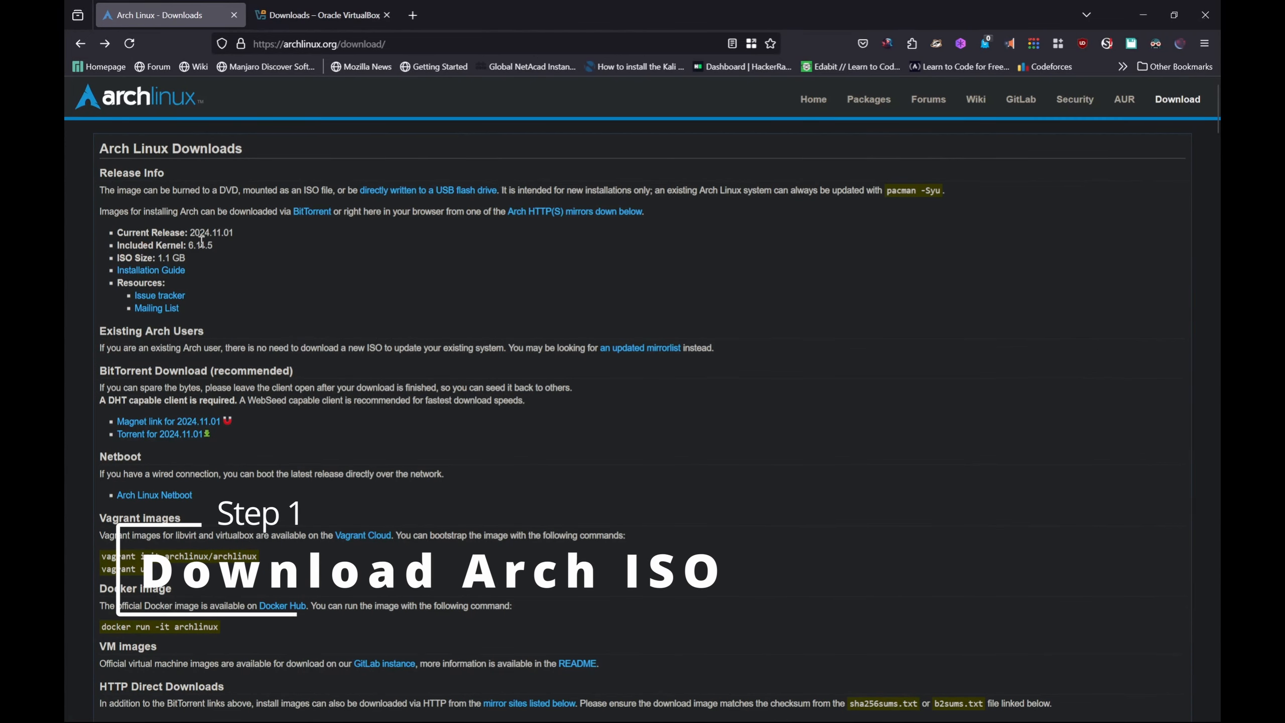
- Open the 2024.11.01 ISO listing of the worldwide geo.mirror.pkgbuild.com mirror from the Arch Linux download page
{"action": "scroll", "coordinate": [202, 247], "scroll_direction": "down", "scroll_amount": 1}
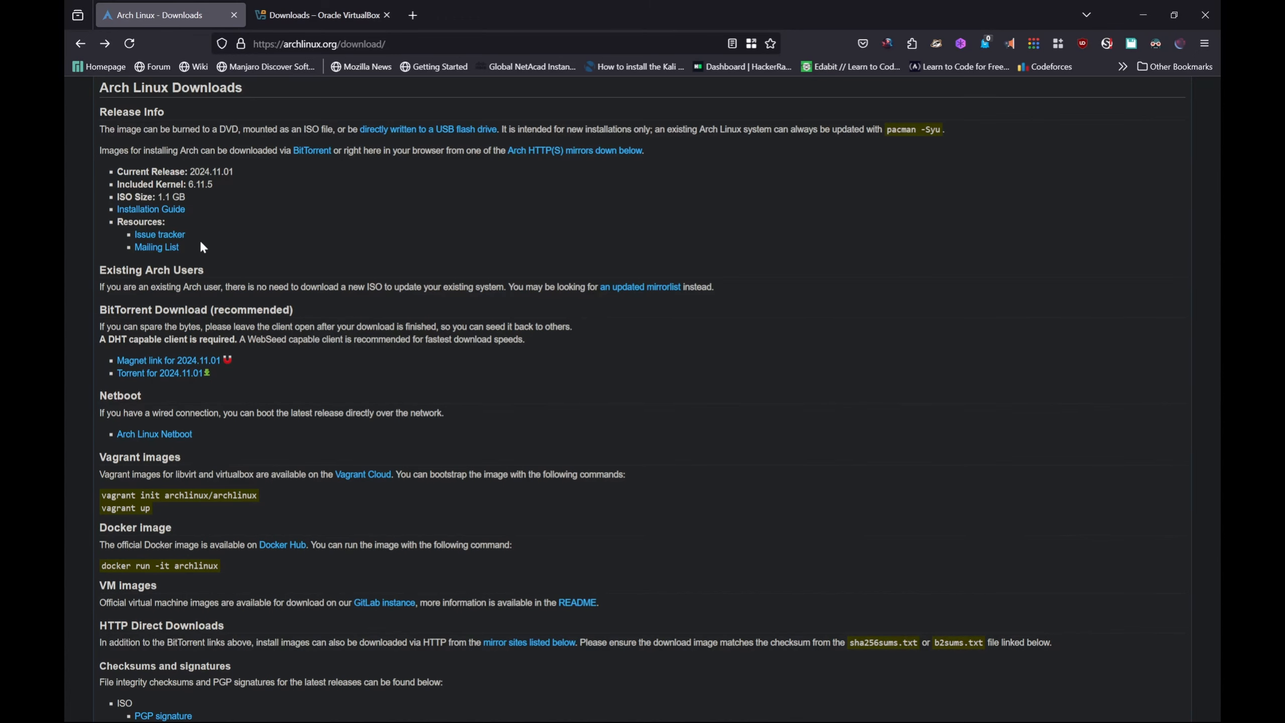
{"action": "scroll", "coordinate": [202, 247], "scroll_direction": "down", "scroll_amount": 3}
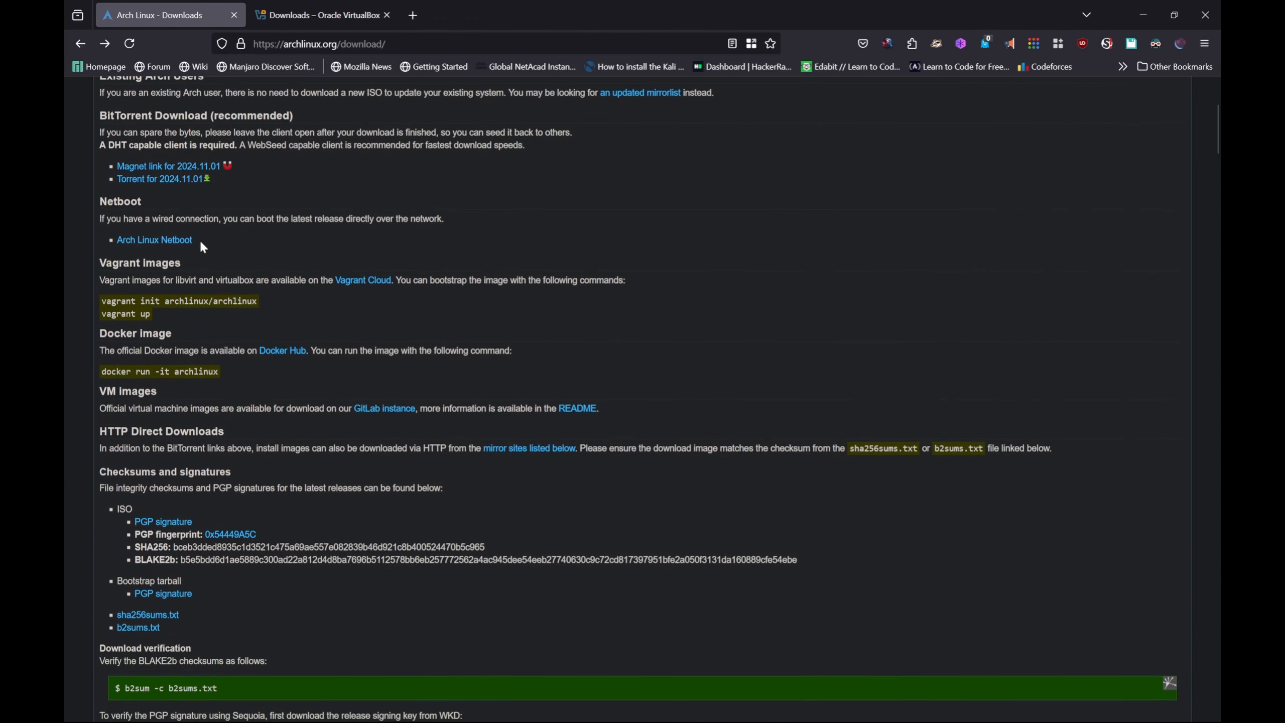
{"action": "scroll", "coordinate": [204, 381], "scroll_direction": "down", "scroll_amount": 1}
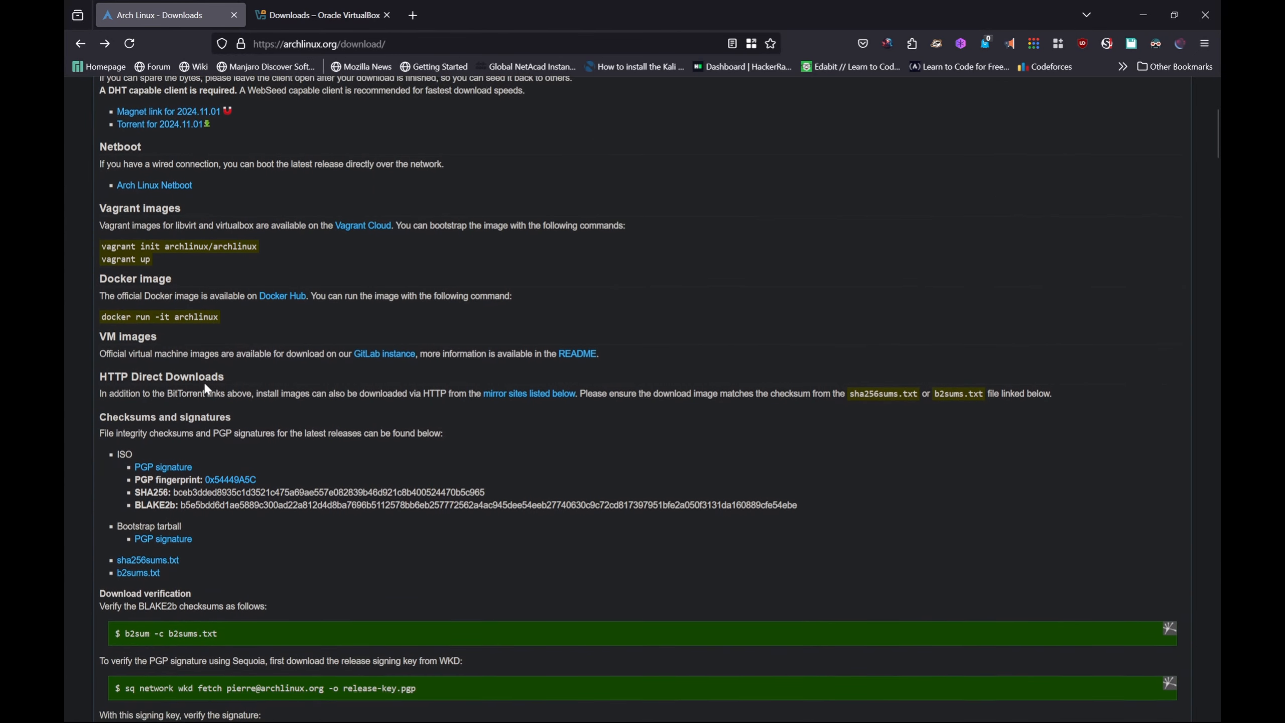
{"action": "left_click", "coordinate": [529, 400]}
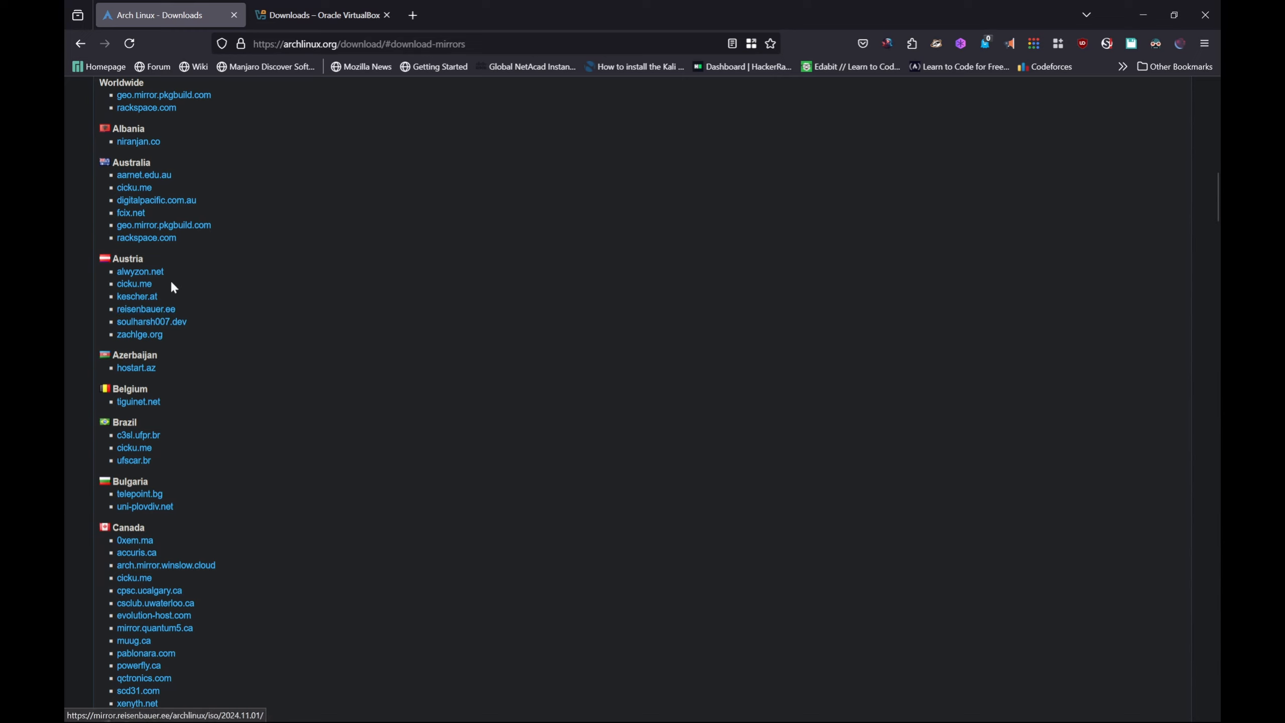
{"action": "left_click", "coordinate": [172, 98]}
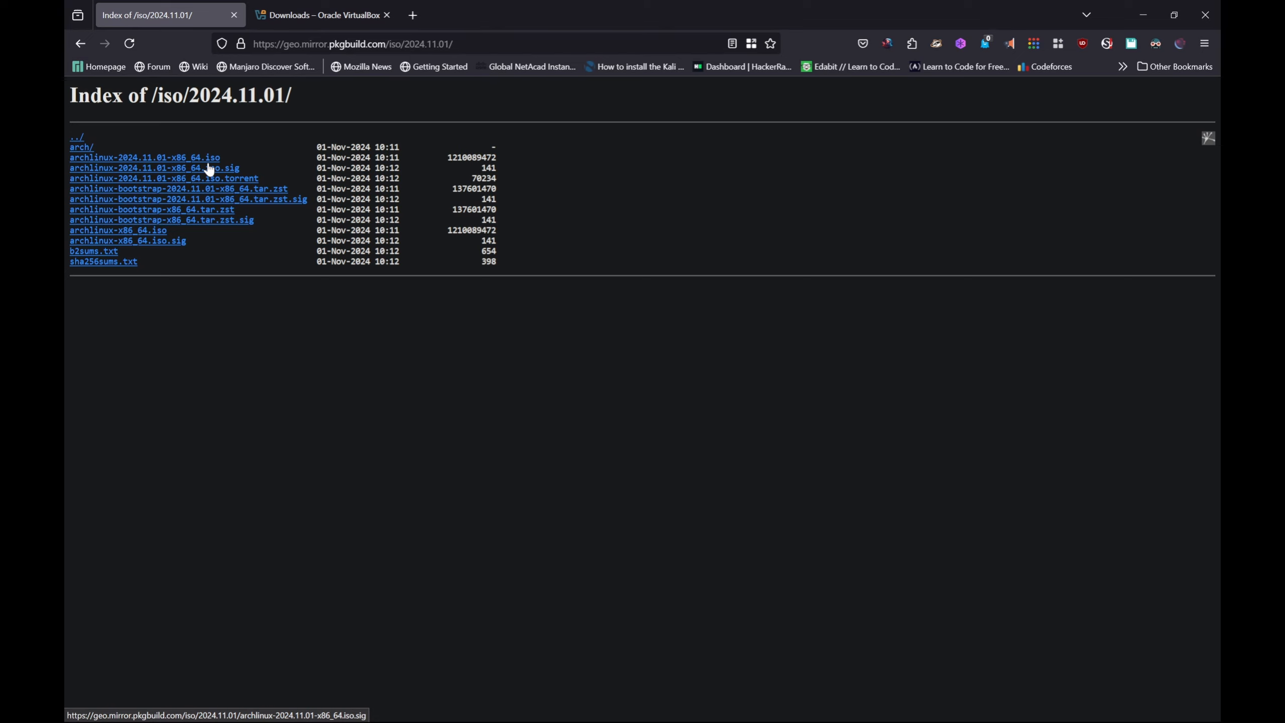
- Return to the Arch Linux mirror list and view the Oracle VirtualBox downloads page
{"action": "left_click", "coordinate": [85, 34]}
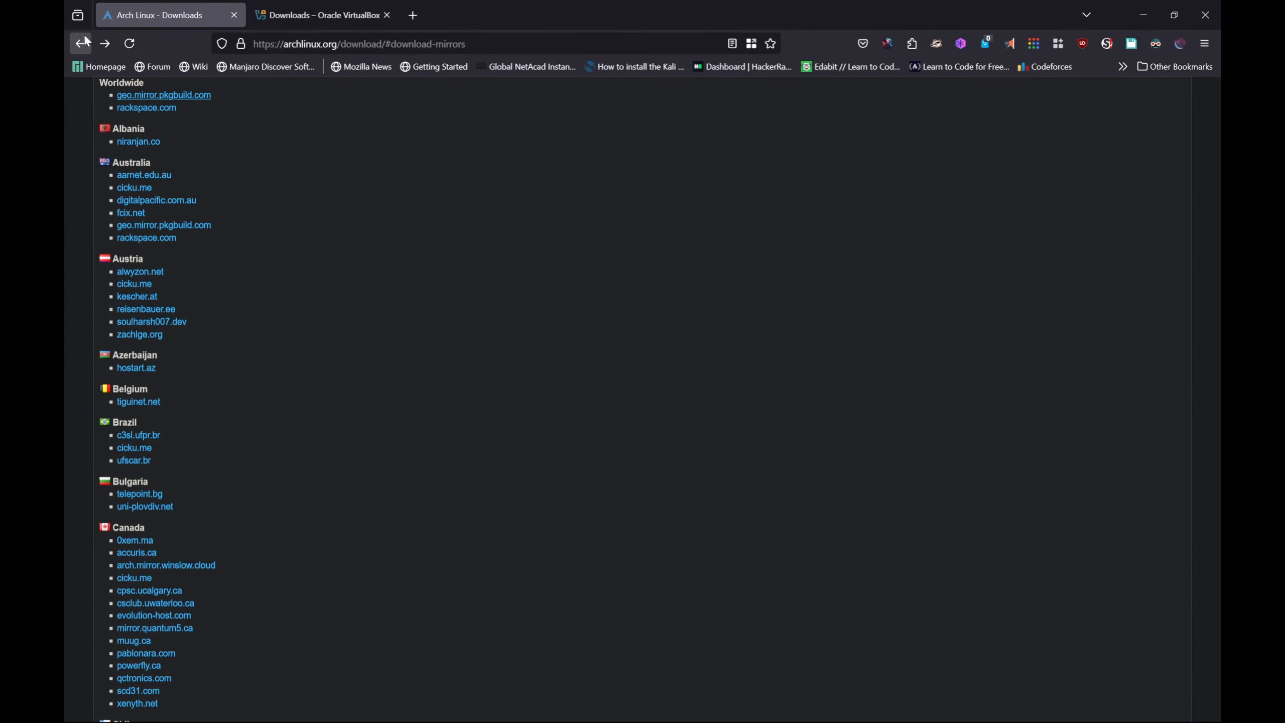
{"action": "left_click", "coordinate": [272, 17]}
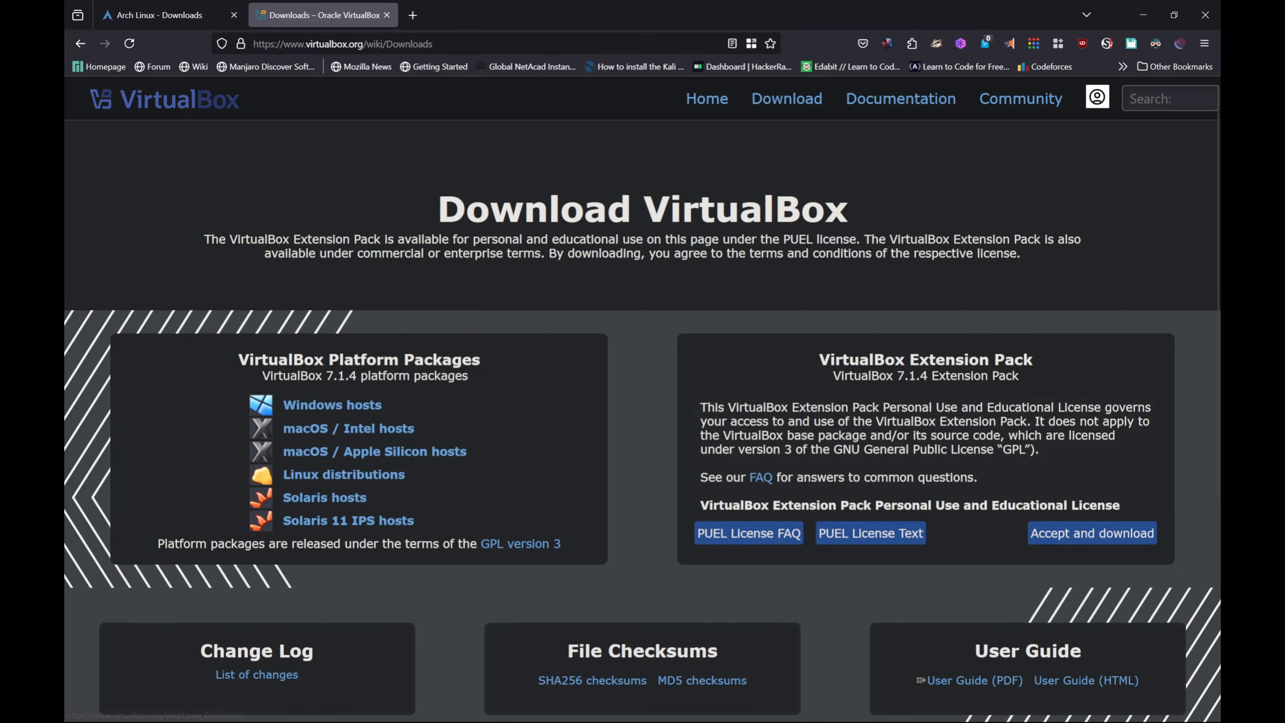
- Switch to Oracle VirtualBox Manager and begin a new virtual machine named archlinux using the archlinux-2024.11.01-x86_64.iso image
{"action": "mouse_move", "coordinate": [467, 709]}
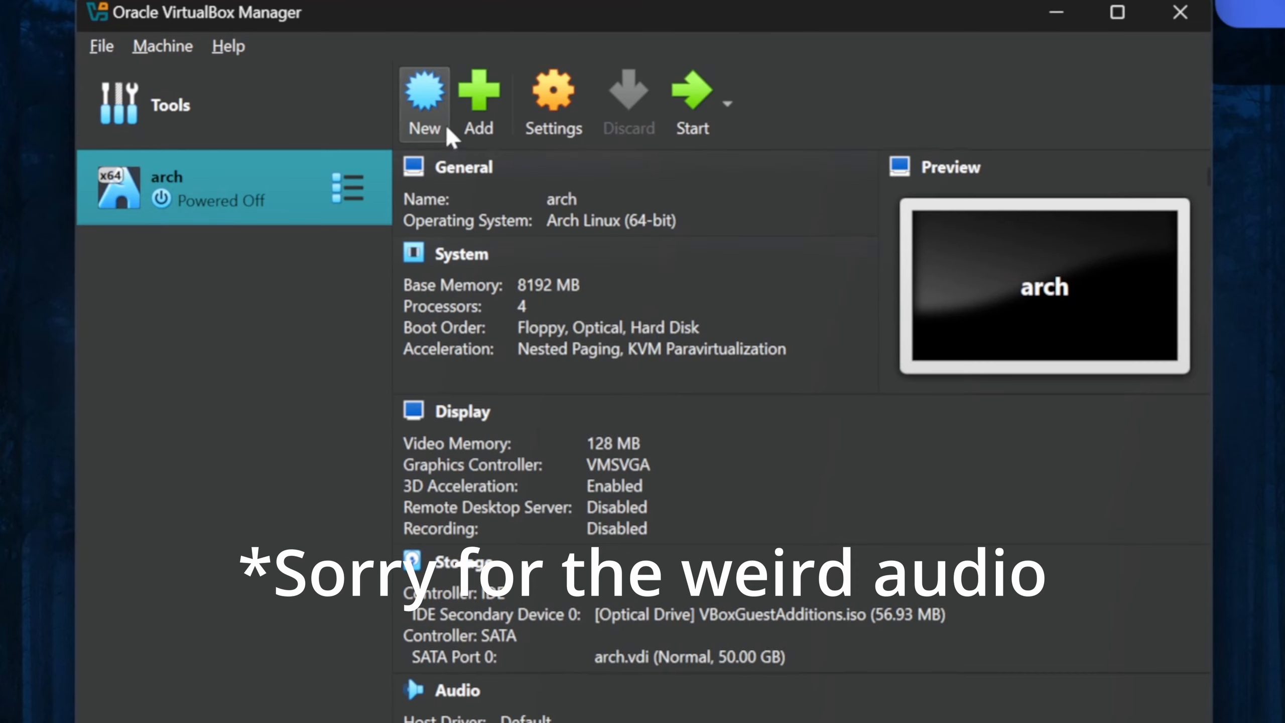
{"action": "left_click", "coordinate": [449, 136]}
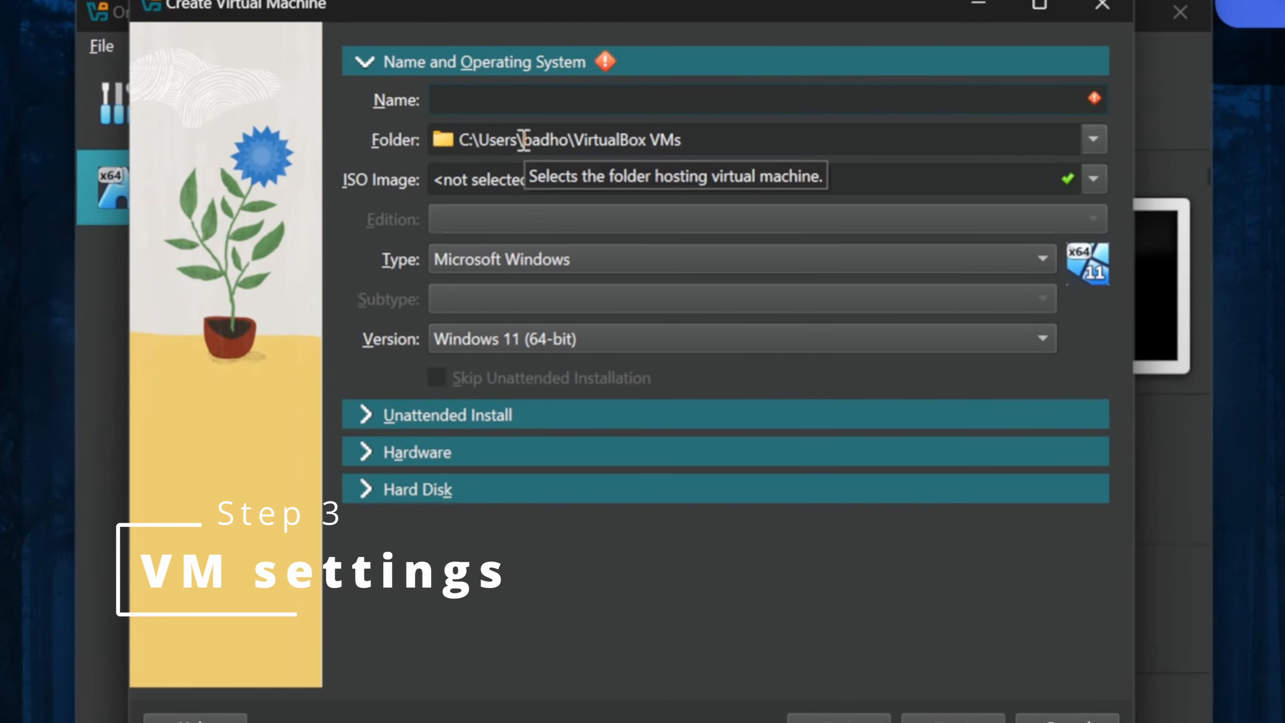
{"action": "type", "text": "arch"}
- Set the new virtual machine's base memory to 8192 MB and its processors to 4
{"action": "left_click", "coordinate": [417, 452]}
{"action": "left_click_drag", "start_coordinate": [476, 166], "coordinate": [590, 165]}
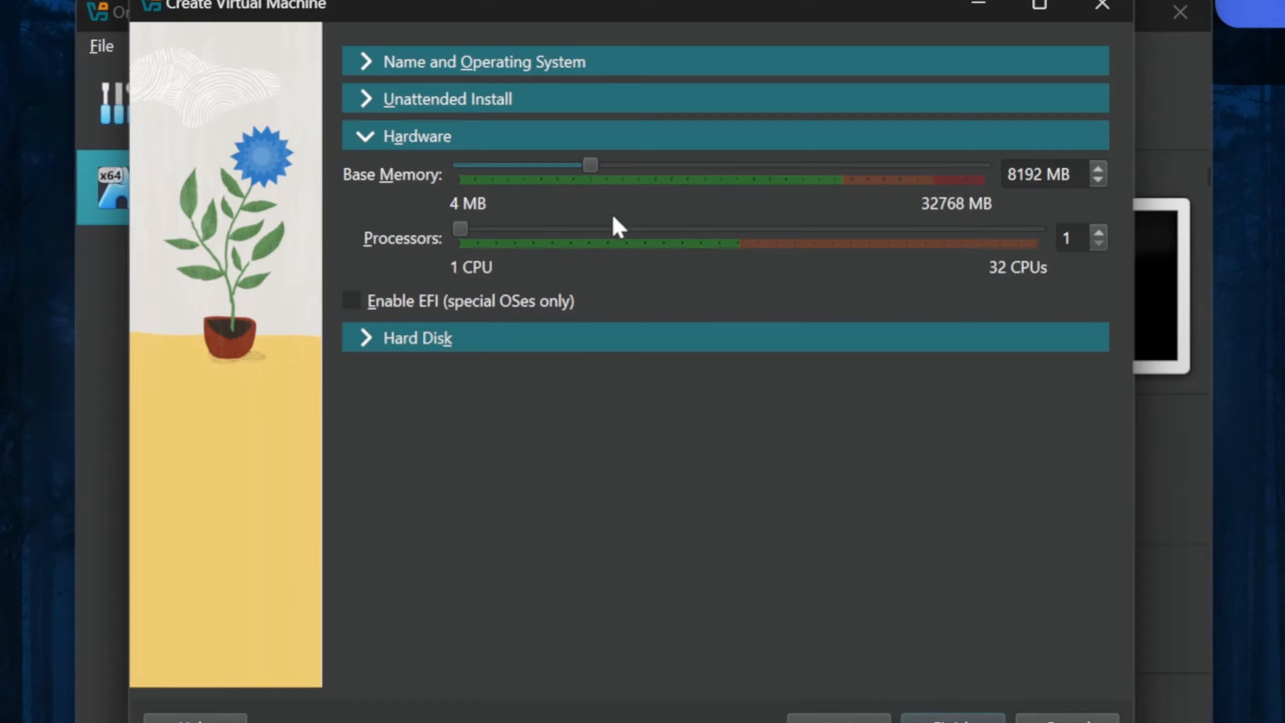
{"action": "left_click", "coordinate": [564, 228]}
{"action": "left_click", "coordinate": [563, 228]}
{"action": "left_click", "coordinate": [563, 228]}
- Set the new virtual hard disk size to 50 GB and finish creating the archlinux machine
{"action": "left_click", "coordinate": [688, 345]}
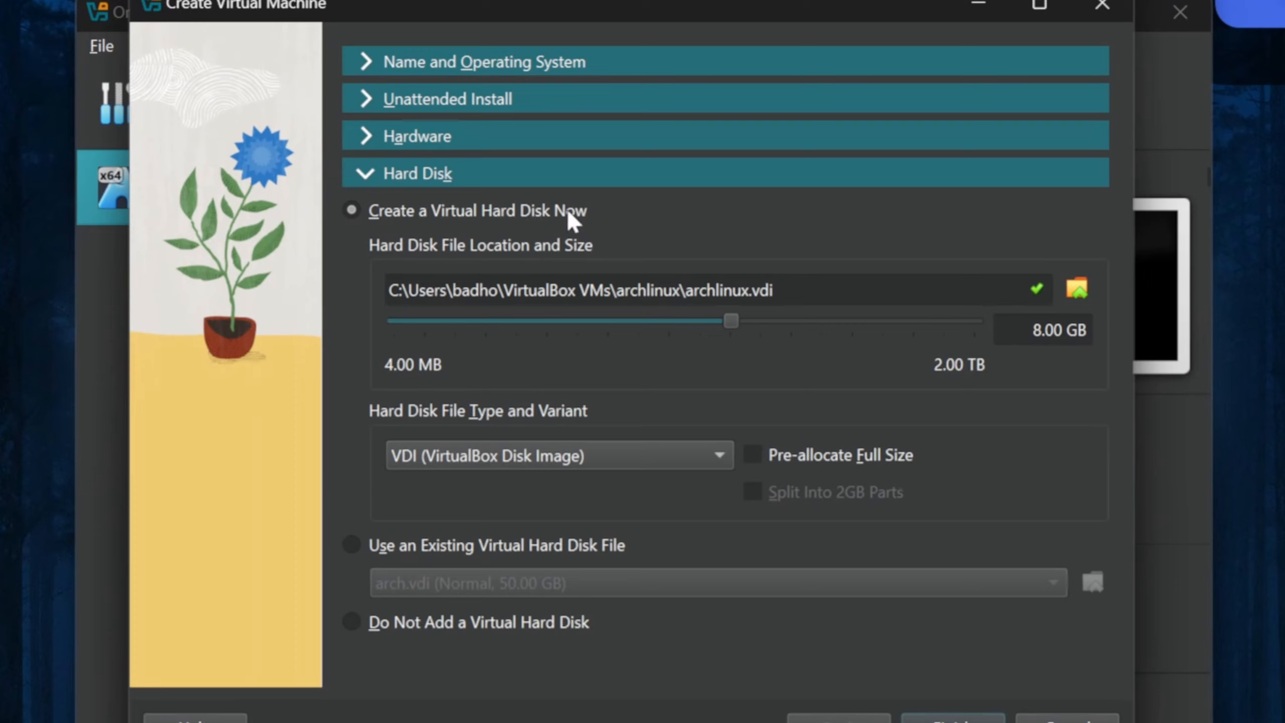
{"action": "left_click", "coordinate": [1038, 326]}
{"action": "key", "text": "BackSpace"}
{"action": "key", "text": "BackSpace"}
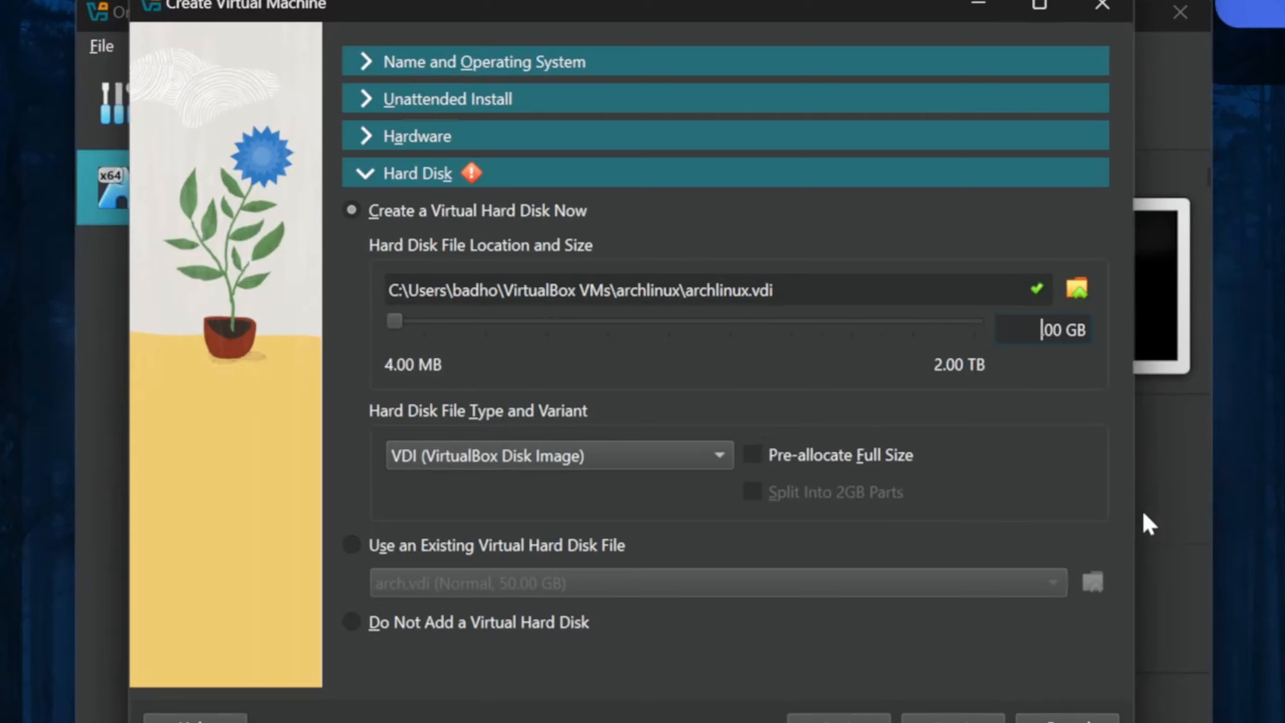
{"action": "type", "text": "5"}
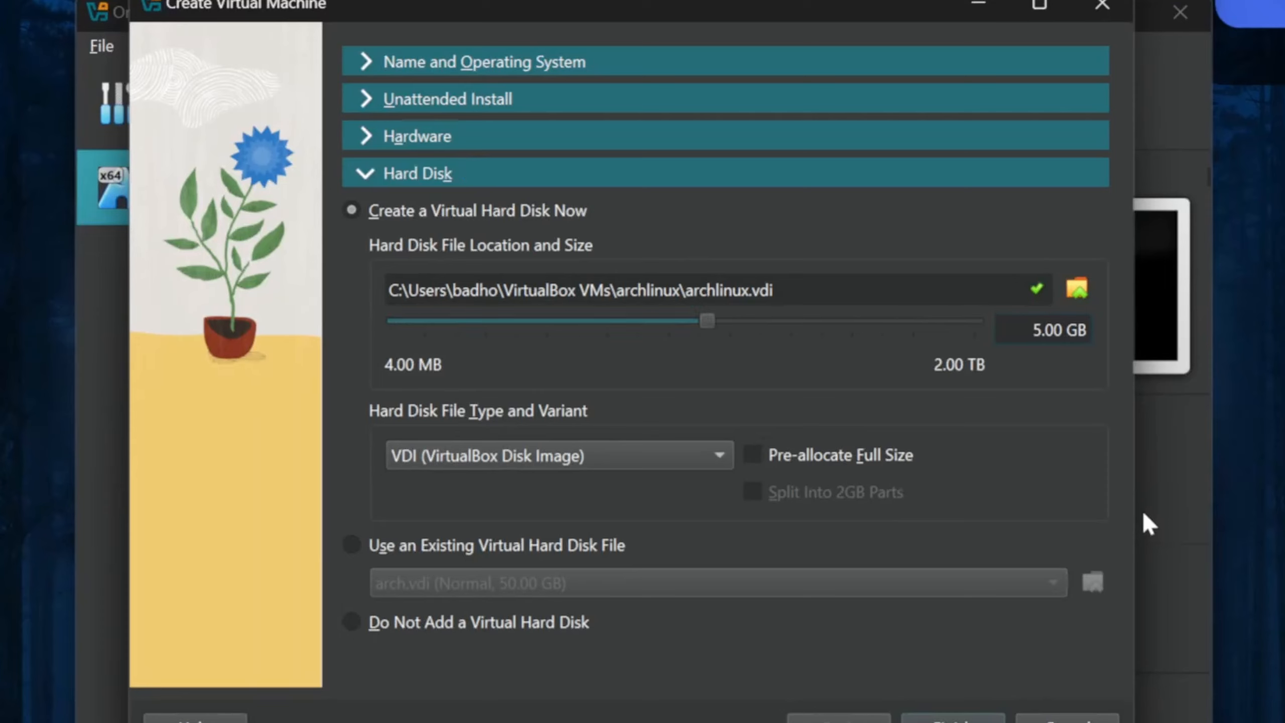
{"action": "type", "text": "0"}
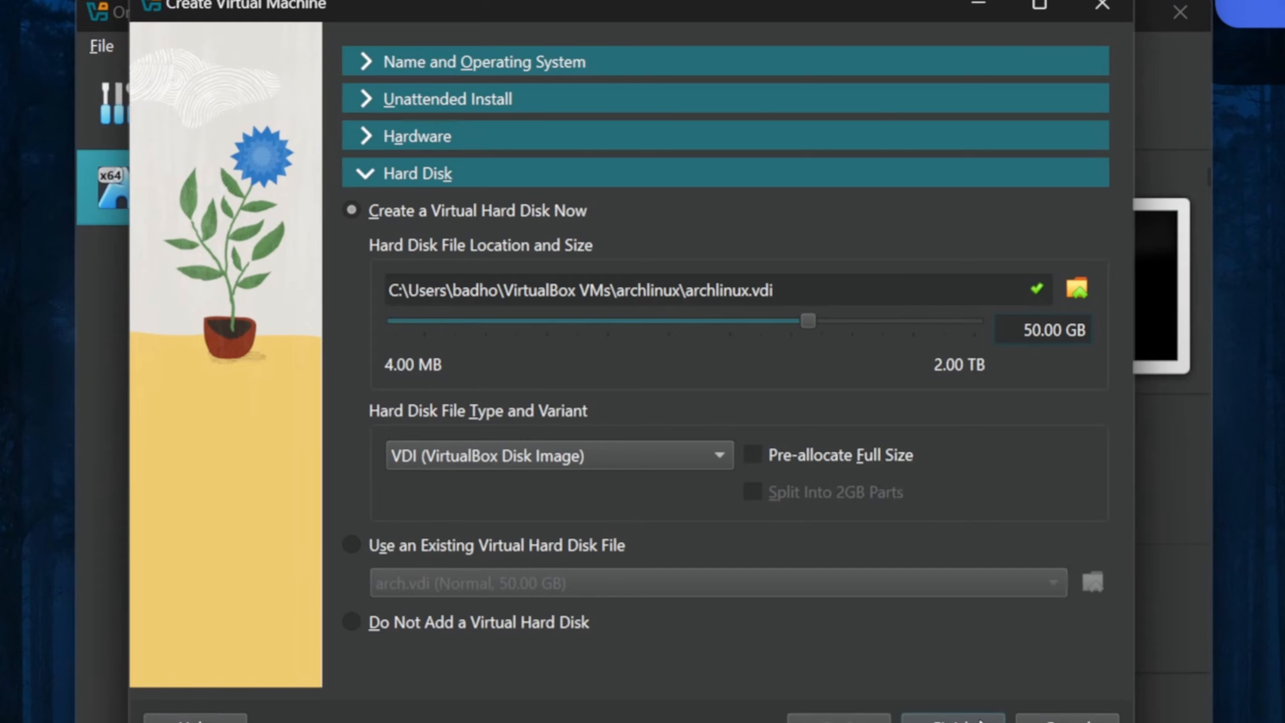
{"action": "left_click", "coordinate": [980, 719]}
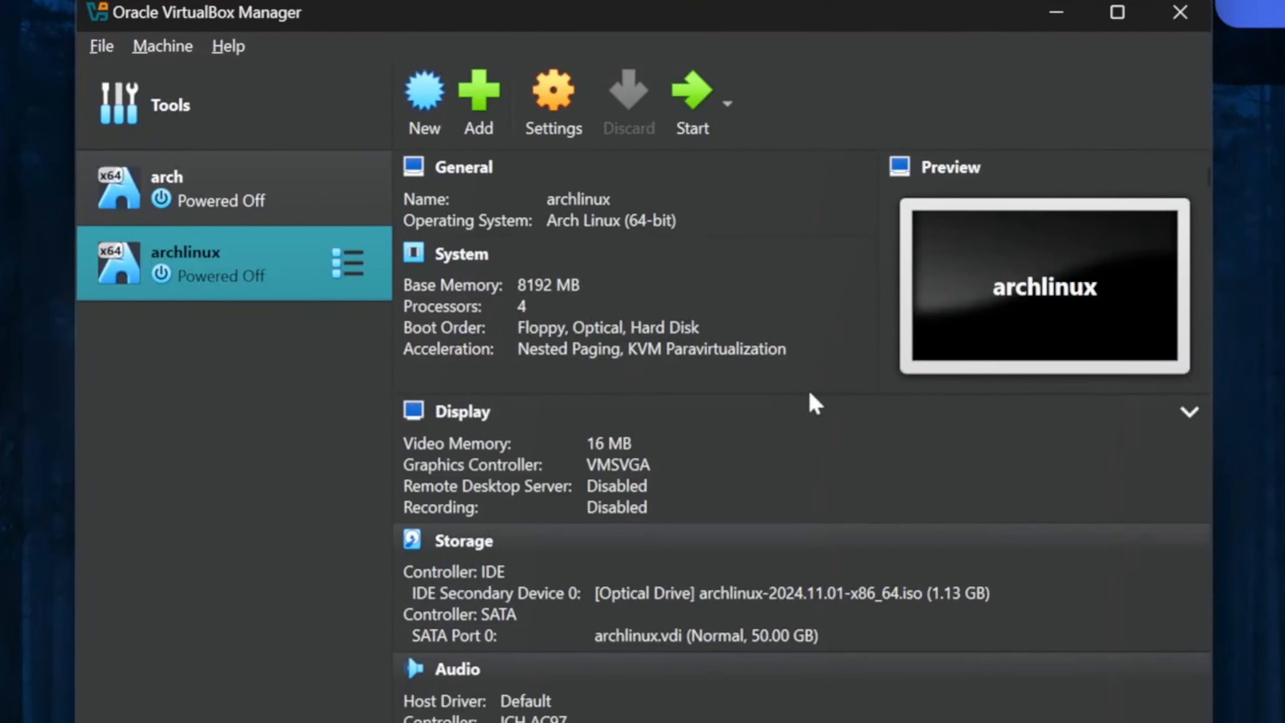
- Start the archlinux machine, dismiss its notifications and boot the Arch Linux install medium (x86_64, BIOS)
{"action": "left_click", "coordinate": [685, 109]}
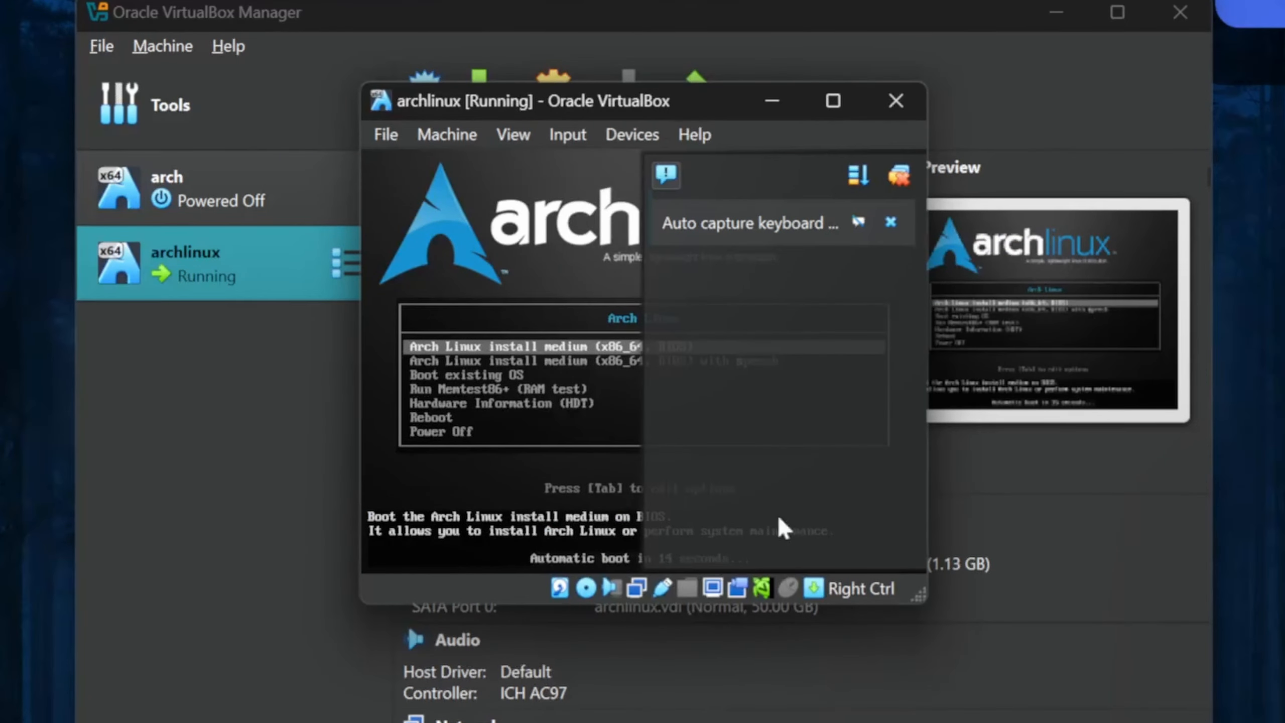
{"action": "left_click", "coordinate": [900, 180]}
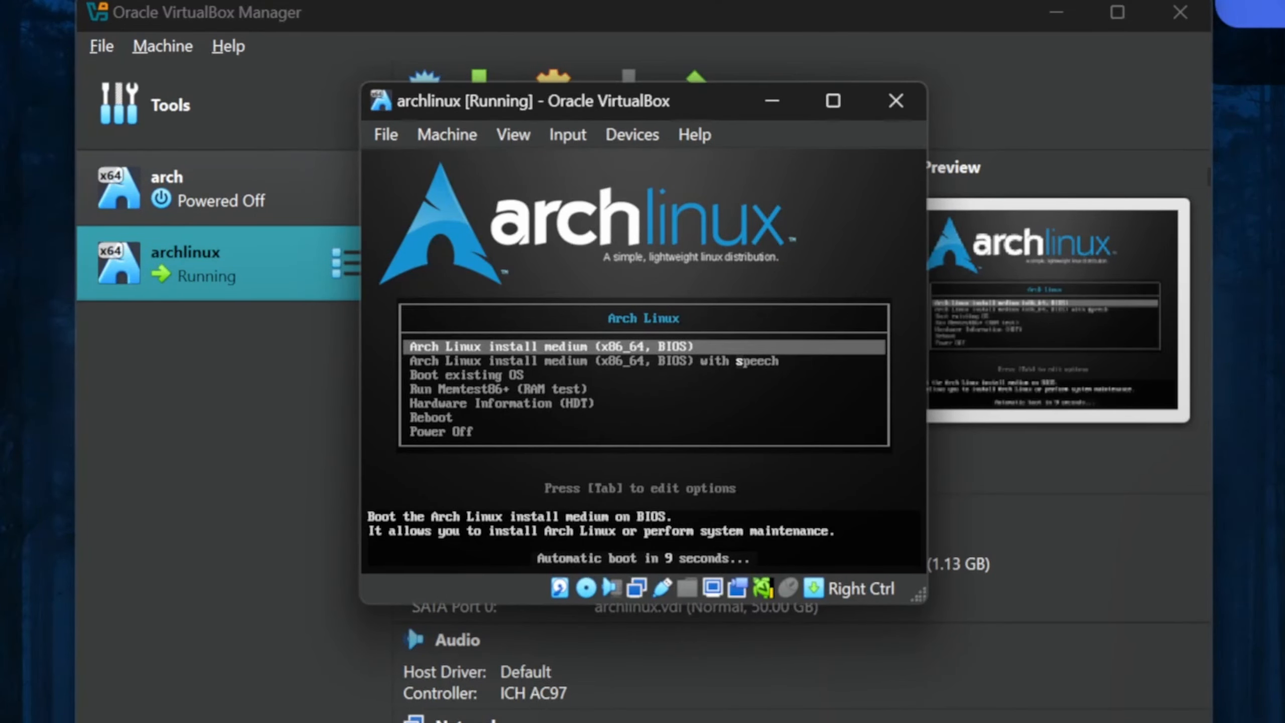
{"action": "key", "text": "Return"}
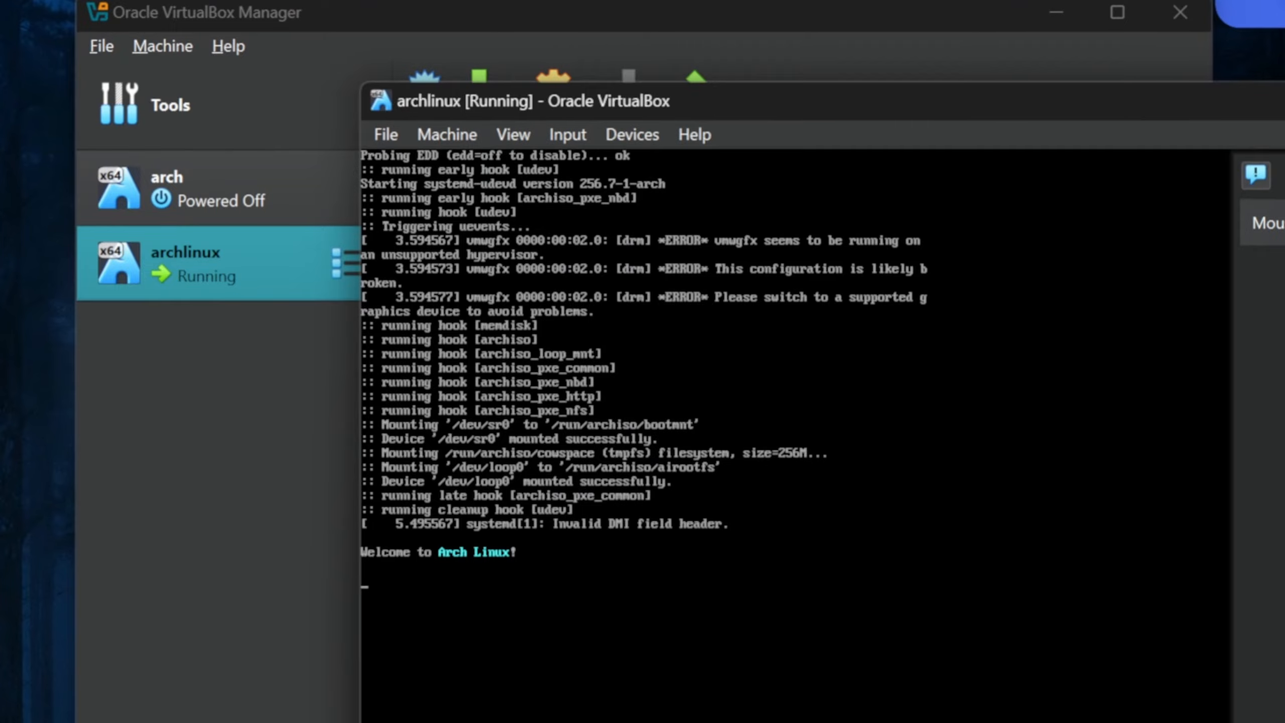
- Reposition the virtual machine window and run archinstall at the root prompt
{"action": "left_click_drag", "start_coordinate": [1237, 105], "coordinate": [970, 23]}
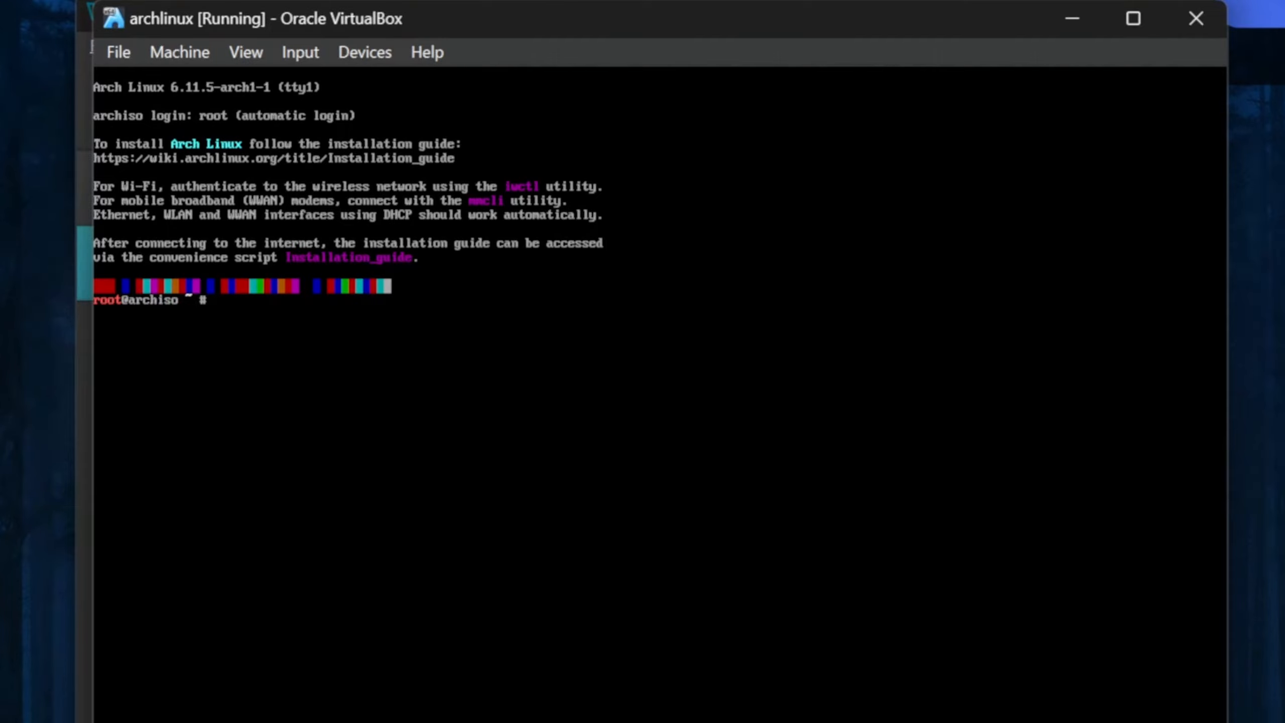
{"action": "type", "text": "archinstall"}
{"action": "key", "text": "Return"}
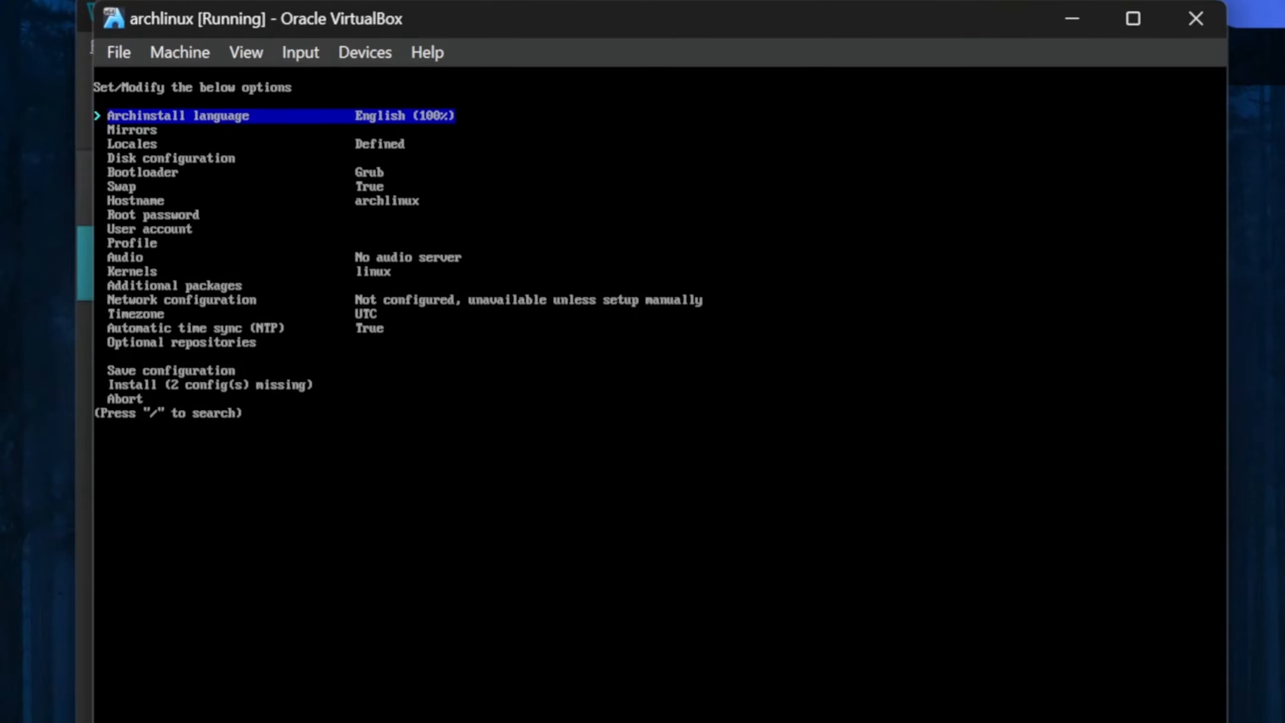
- In the disk configuration, choose the best-effort default partition layout on the ATA VBOX HARDDISK at /dev/sda
{"action": "key", "text": "Down"}
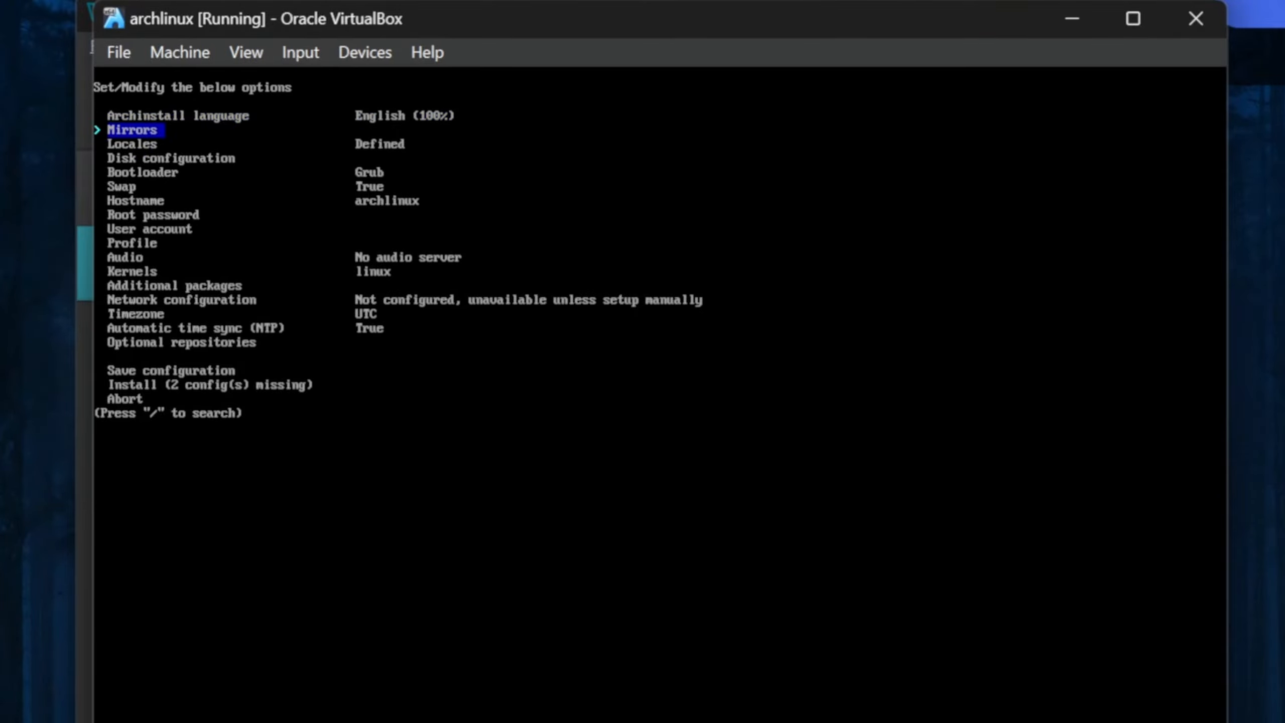
{"action": "key", "text": "Down"}
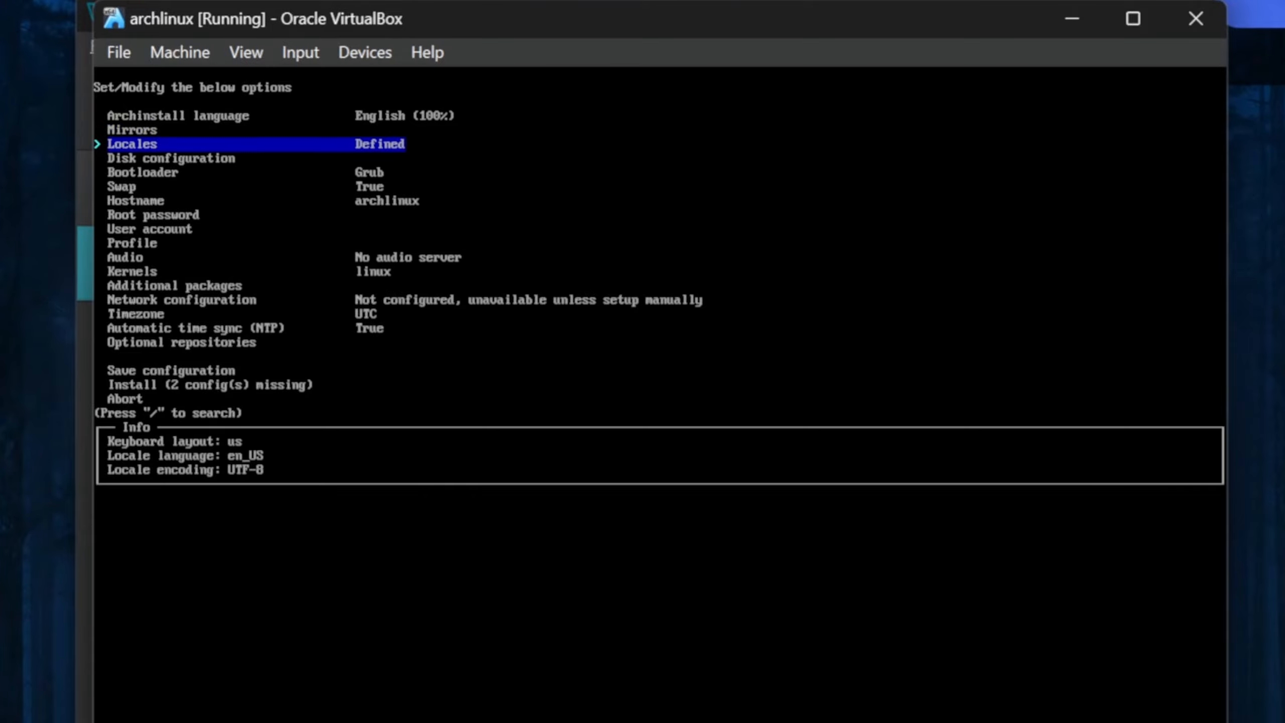
{"action": "key", "text": "Down"}
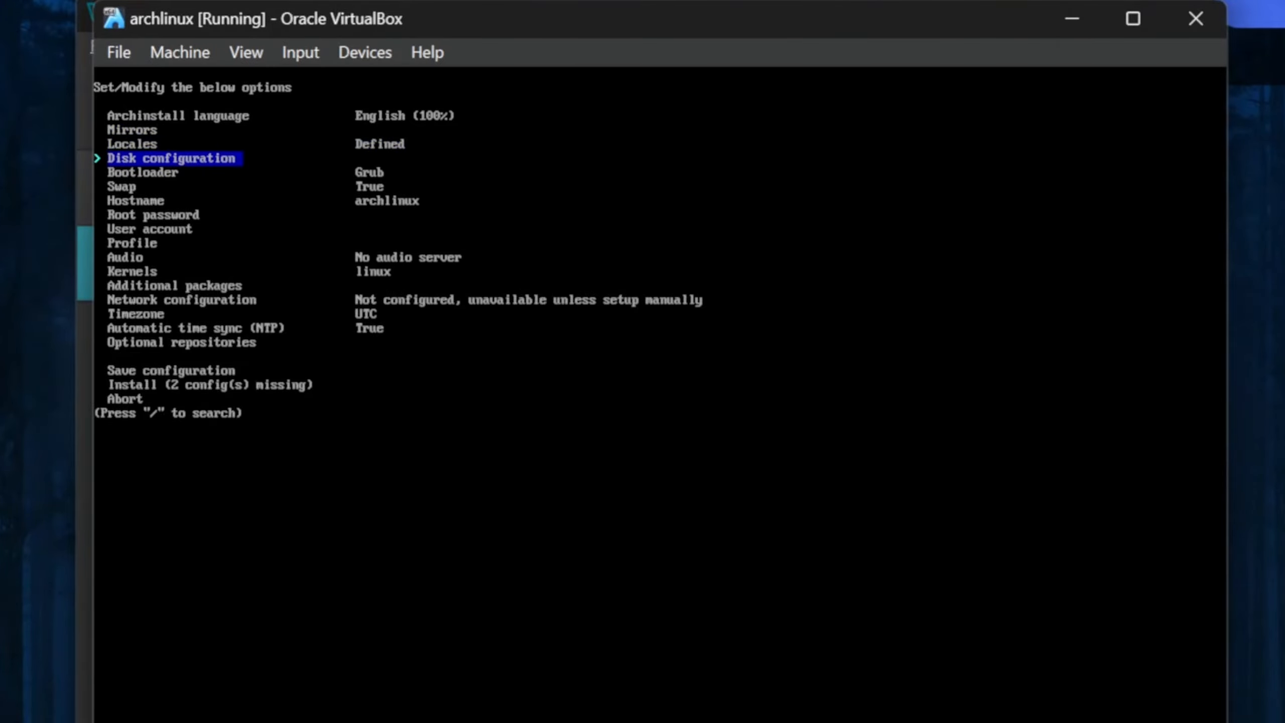
{"action": "key", "text": "Return"}
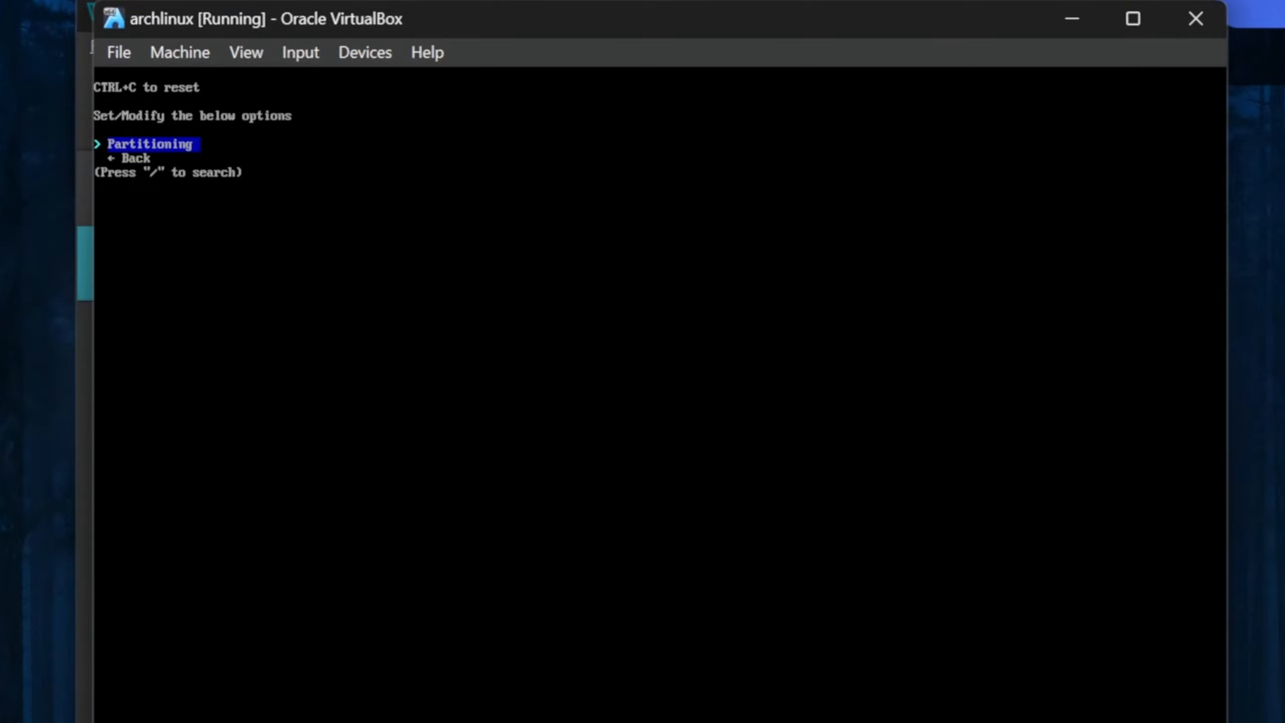
{"action": "key", "text": "Return"}
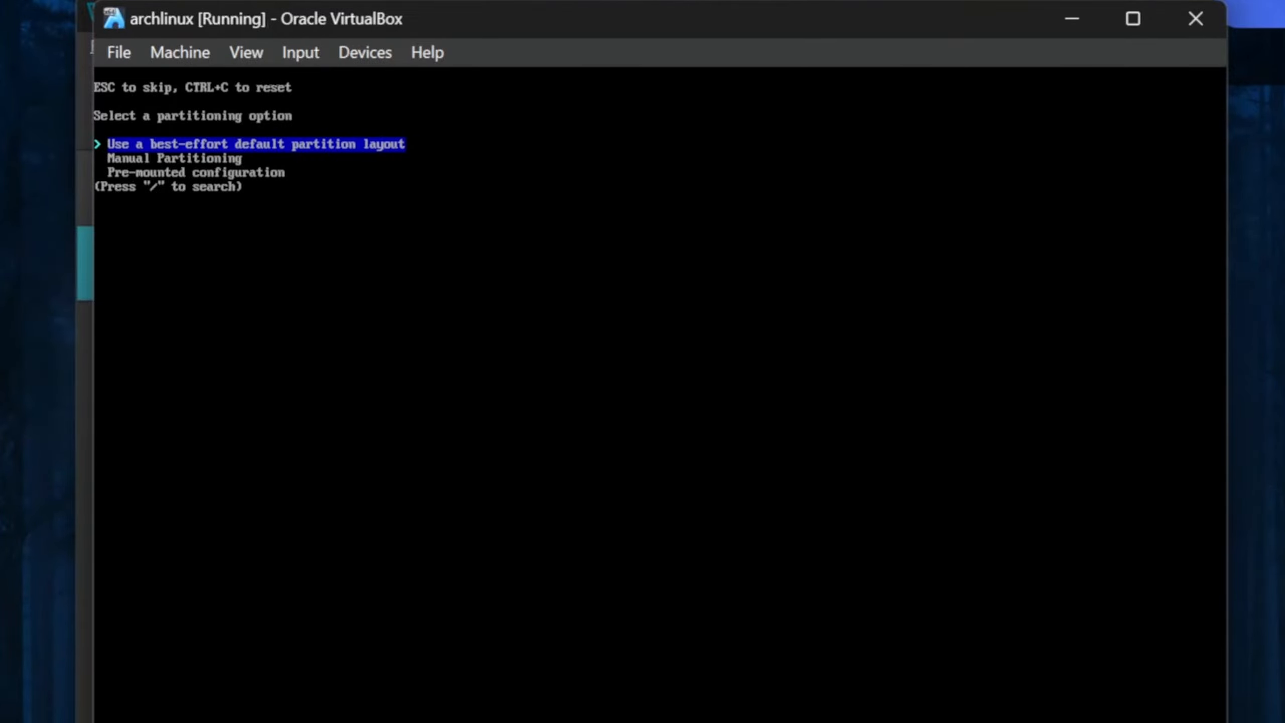
{"action": "key", "text": "Return"}
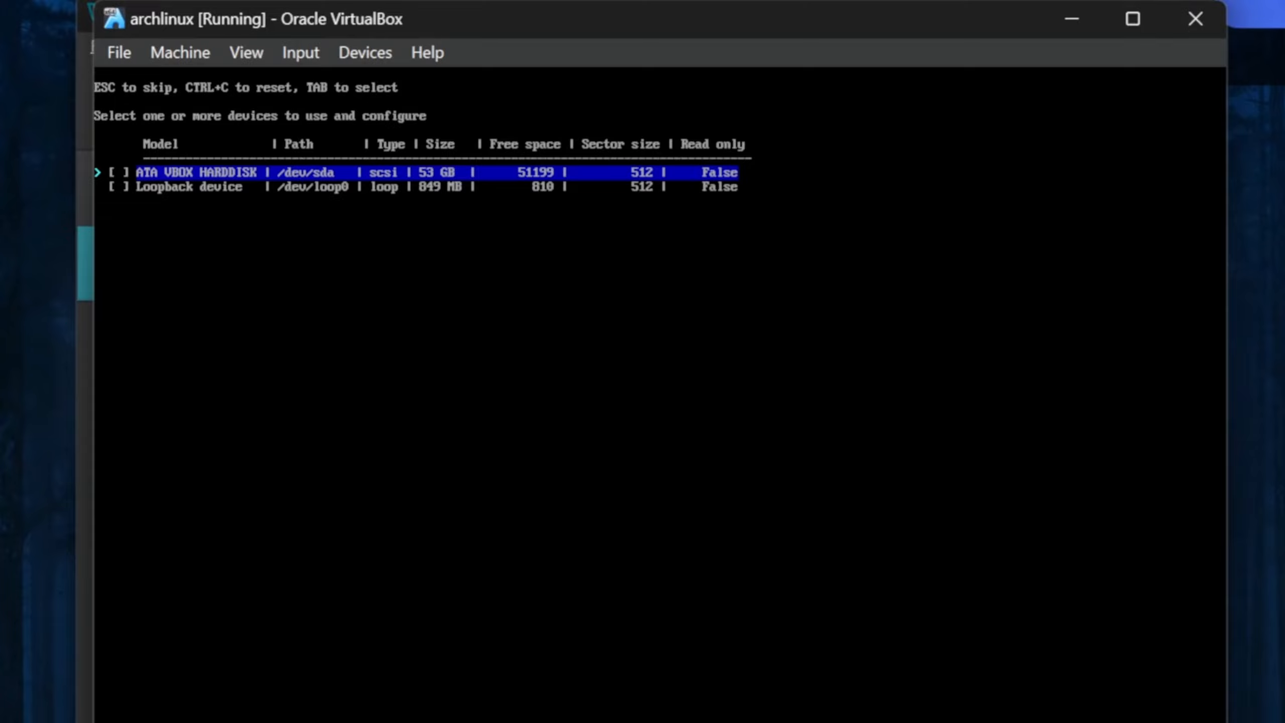
{"action": "key", "text": "Return"}
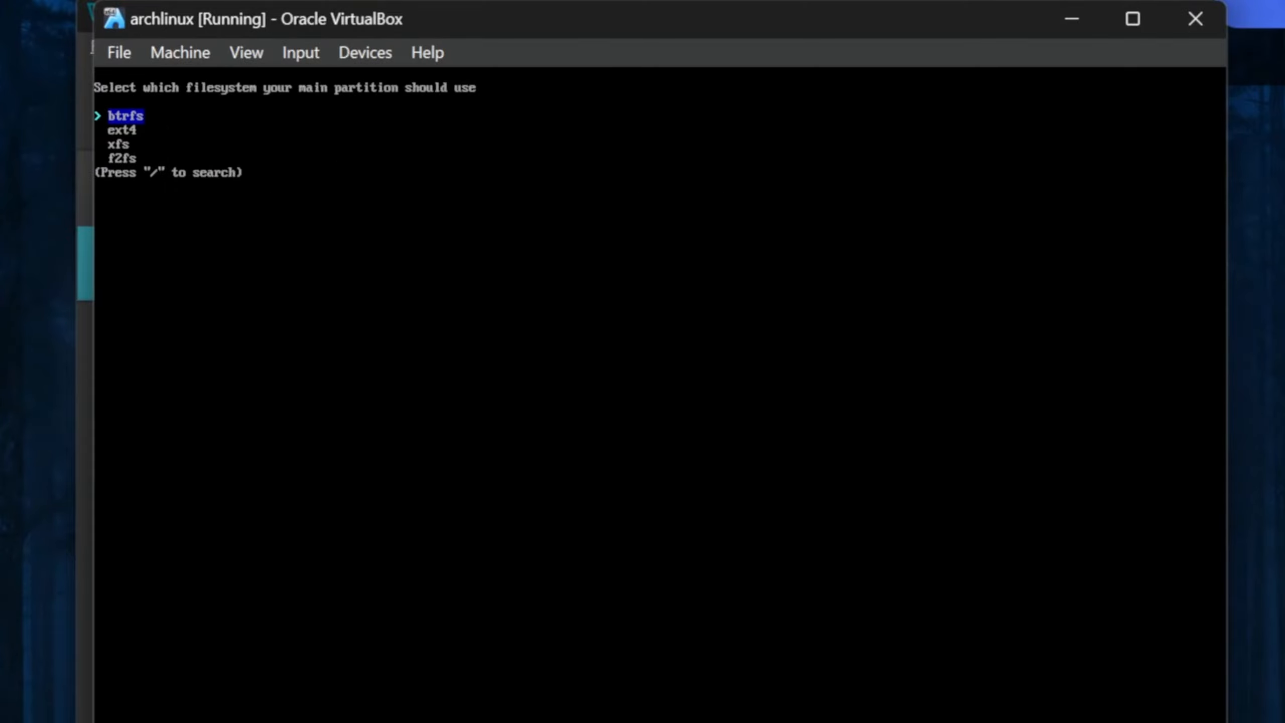
- Use btrfs for the main partition with default subvolumes and compression, and return to the main installer options
{"action": "key", "text": "Return"}
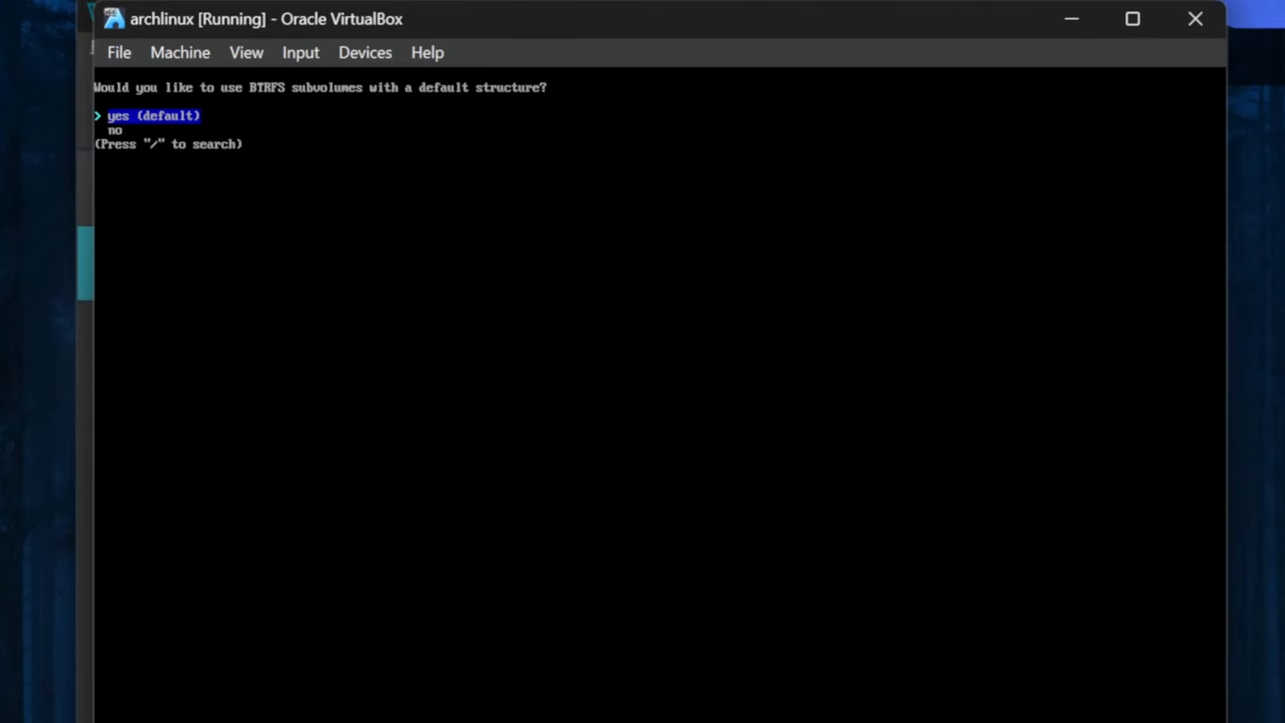
{"action": "key", "text": "Return"}
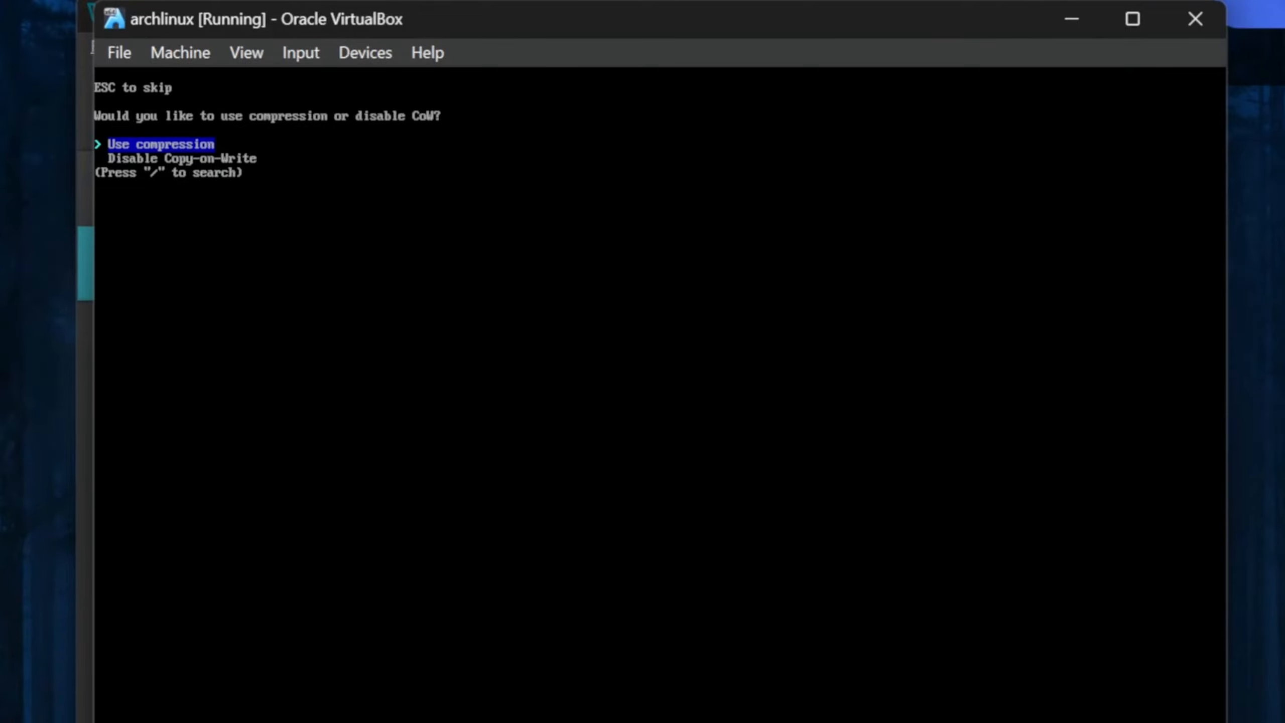
{"action": "key", "text": "Return"}
{"action": "key", "text": "Down"}
{"action": "key", "text": "Down"}
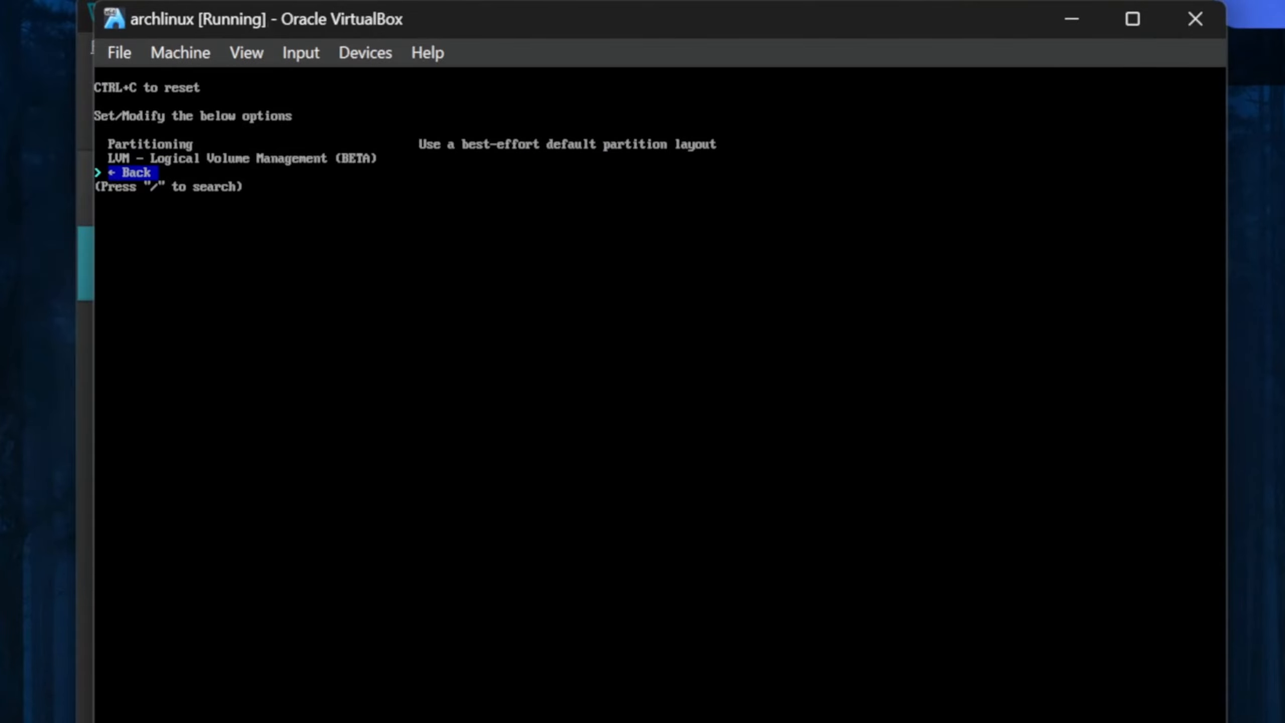
{"action": "key", "text": "Return"}
- Set the installation's hostname to SamRB-dev
{"action": "key", "text": "Down"}
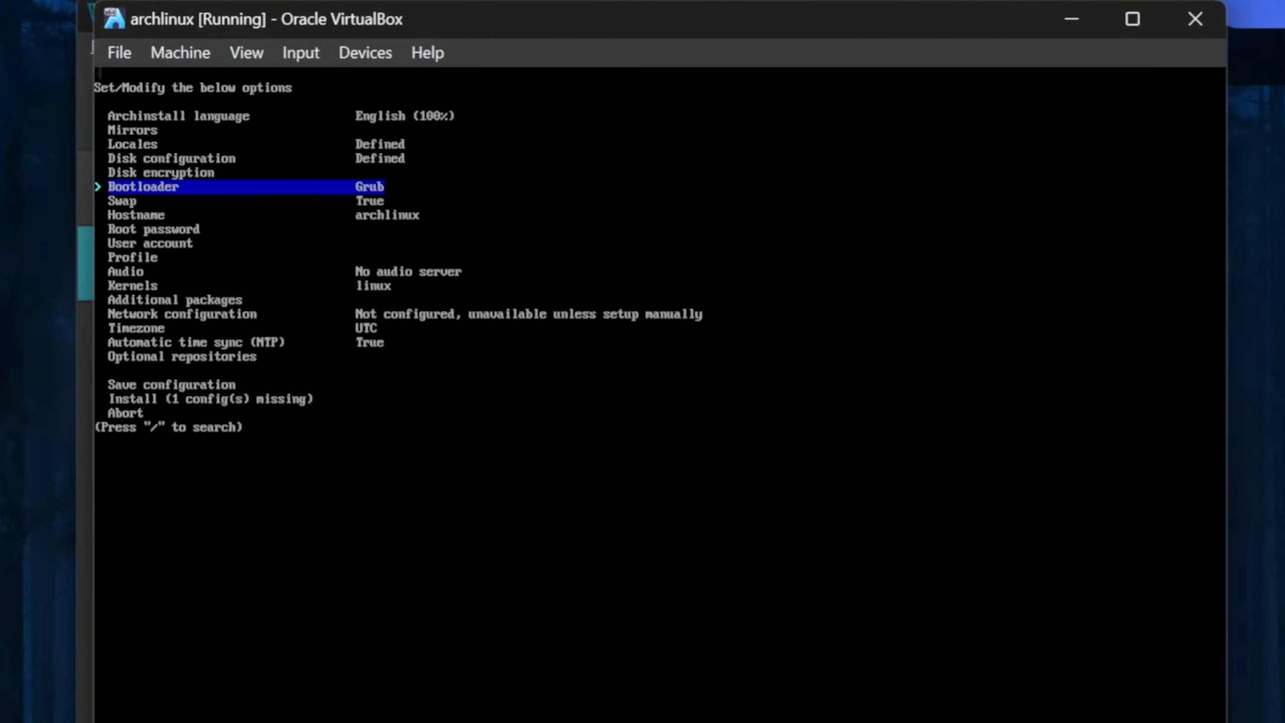
{"action": "key", "text": "Down"}
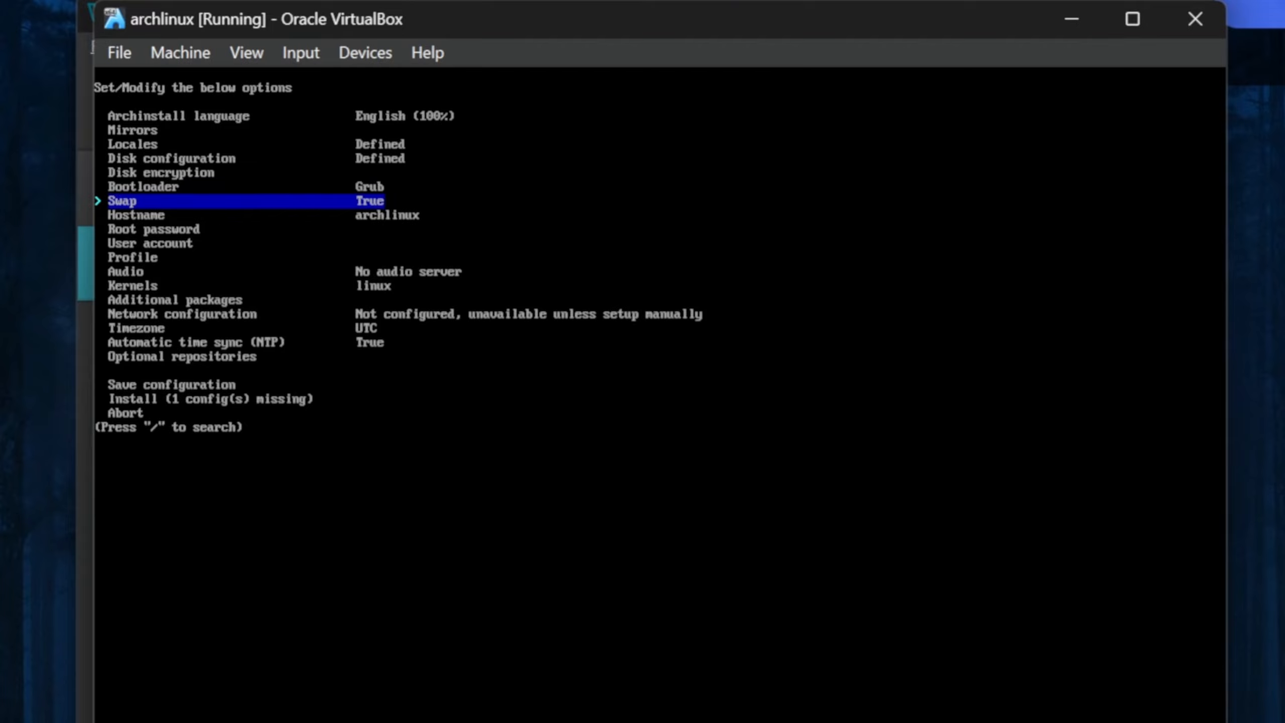
{"action": "key", "text": "Down"}
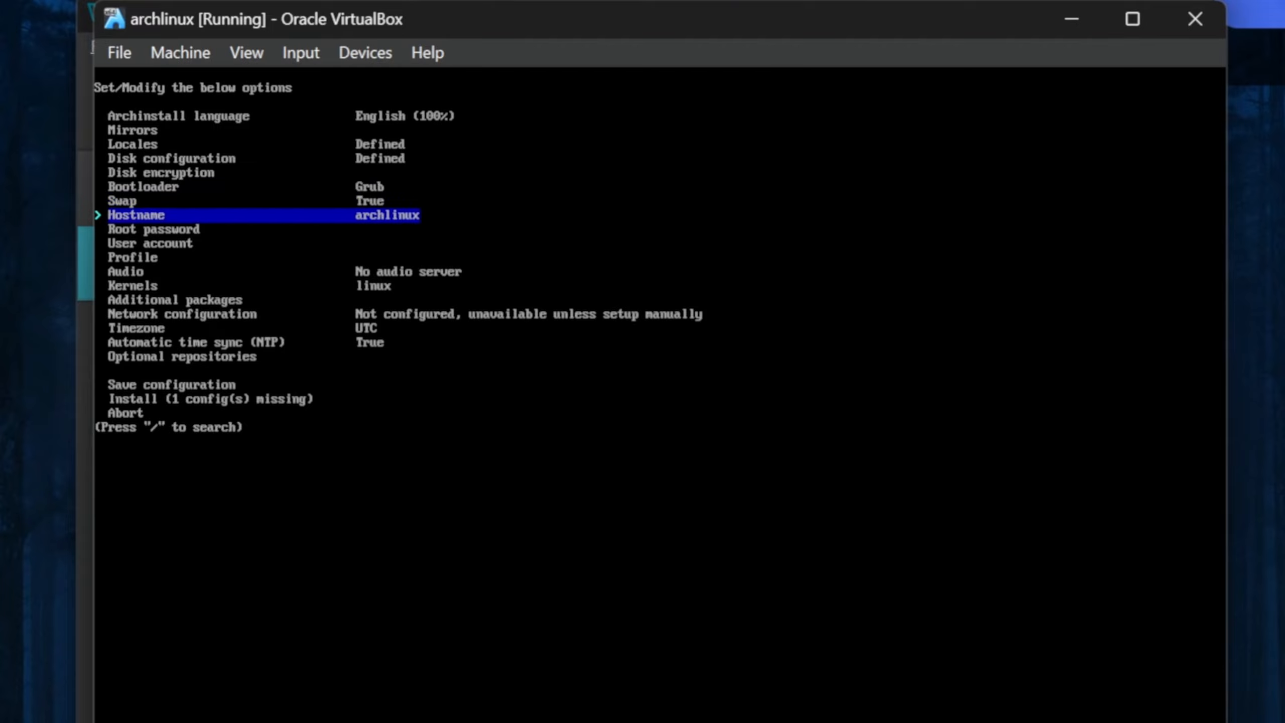
{"action": "key", "text": "Return"}
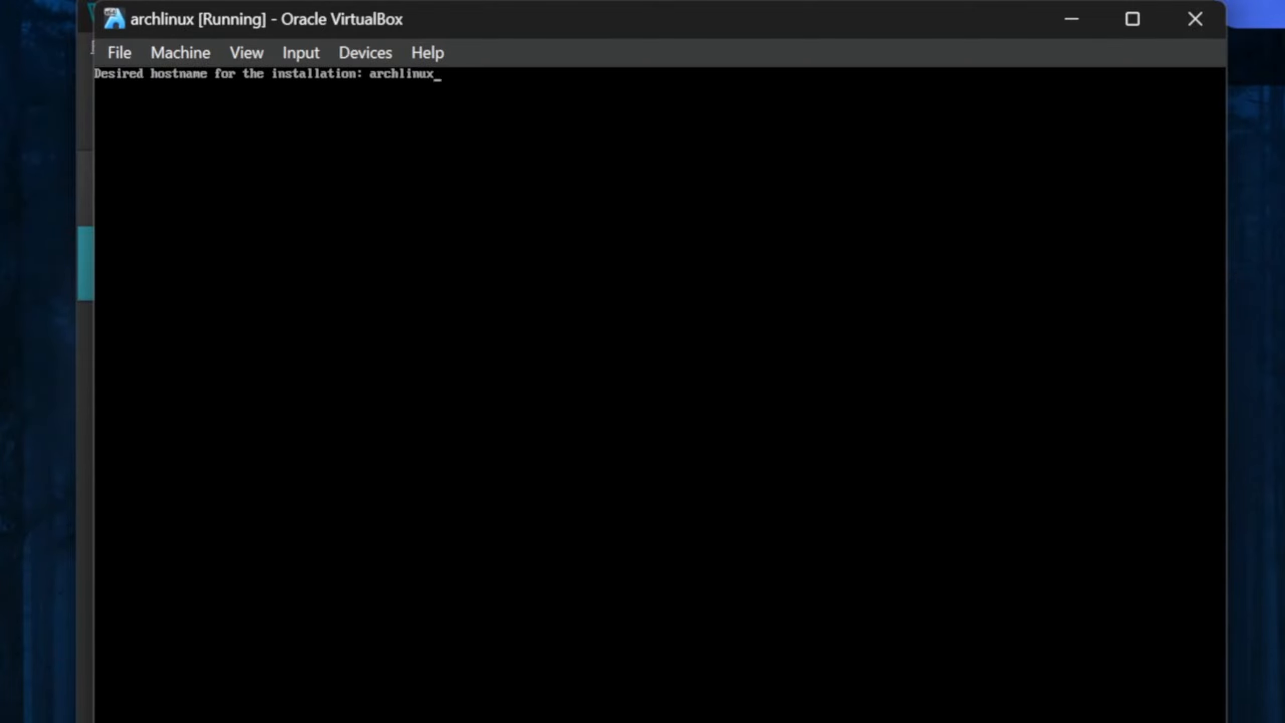
{"action": "key", "text": "BackSpace"}
{"action": "key", "text": "BackSpace"}
{"action": "key", "text": "BackSpace"}
{"action": "key", "text": "BackSpace"}
{"action": "key", "text": "BackSpace"}
{"action": "key", "text": "BackSpace"}
{"action": "key", "text": "BackSpace"}
{"action": "key", "text": "BackSpace"}
{"action": "key", "text": "BackSpace"}
{"action": "type", "text": "<<<<<<"}
{"action": "key", "text": "BackSpace"}
{"action": "key", "text": "BackSpace"}
{"action": "key", "text": "BackSpace"}
{"action": "key", "text": "BackSpace"}
{"action": "key", "text": "BackSpace"}
{"action": "key", "text": "BackSpace"}
{"action": "type", "text": "SamRB="}
{"action": "key", "text": "BackSpace"}
{"action": "type", "text": "-dev"}
{"action": "key", "text": "Return"}
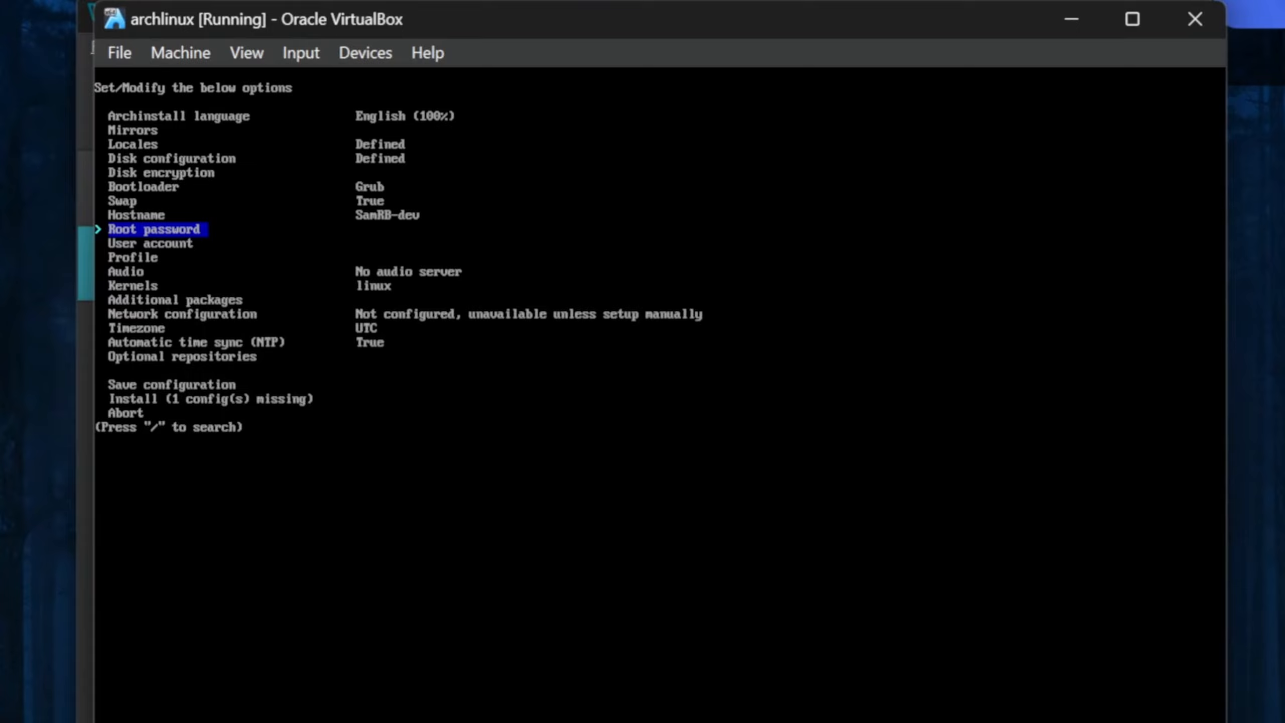
- Set the root password for the installation and enter it again for verification
{"action": "key", "text": "Return"}
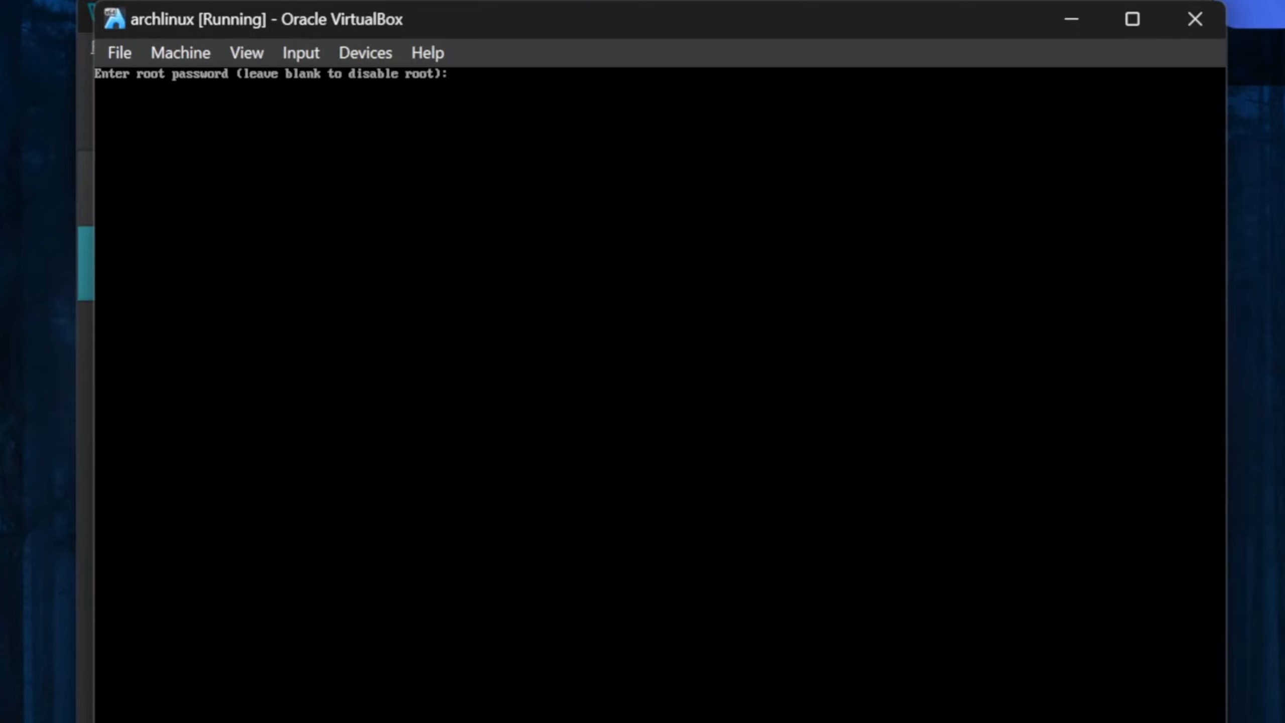
{"action": "key", "text": "Return"}
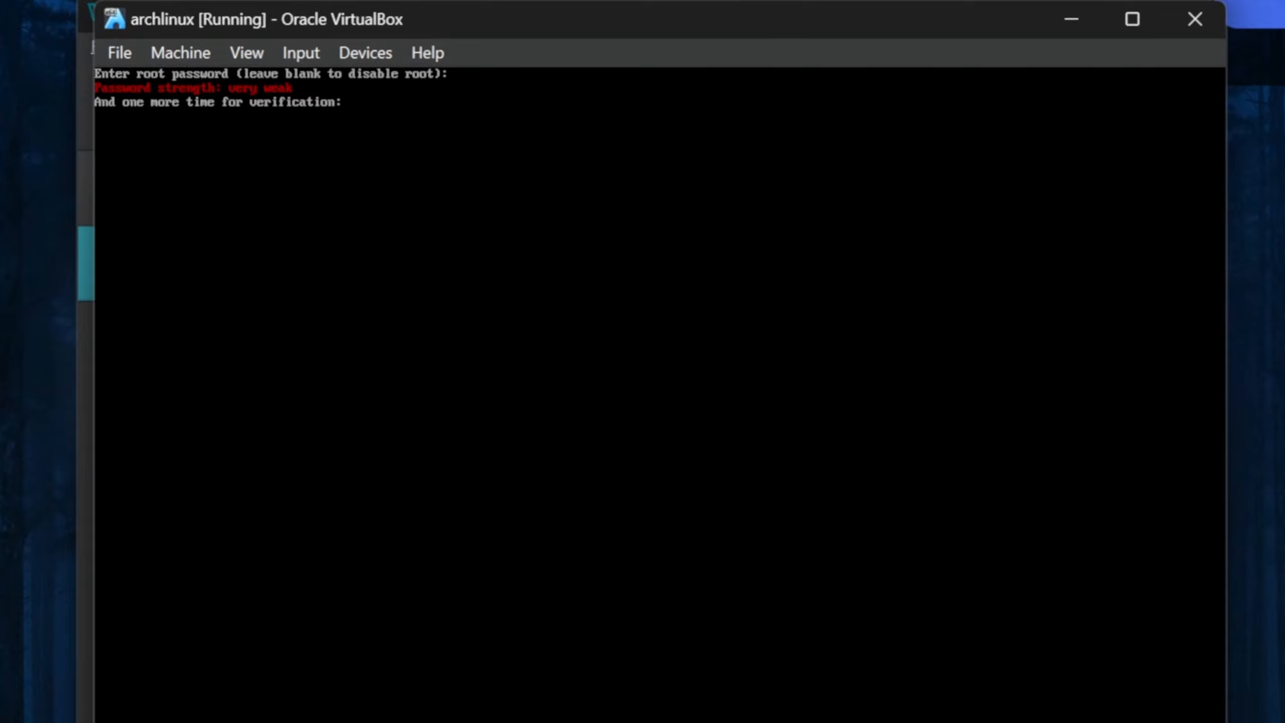
{"action": "key", "text": "Return"}
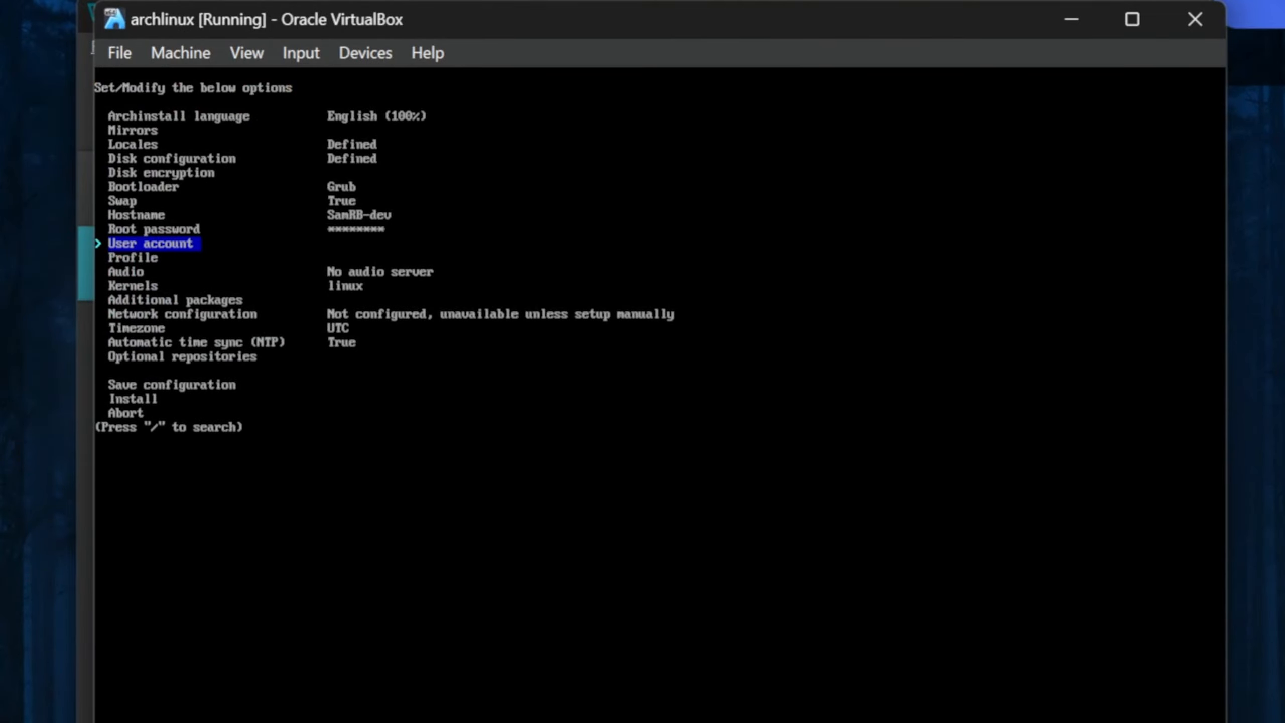
- Add the user account samrb-dev with a verified password and superuser (sudo) rights, and confirm the user list
{"action": "key", "text": "Return"}
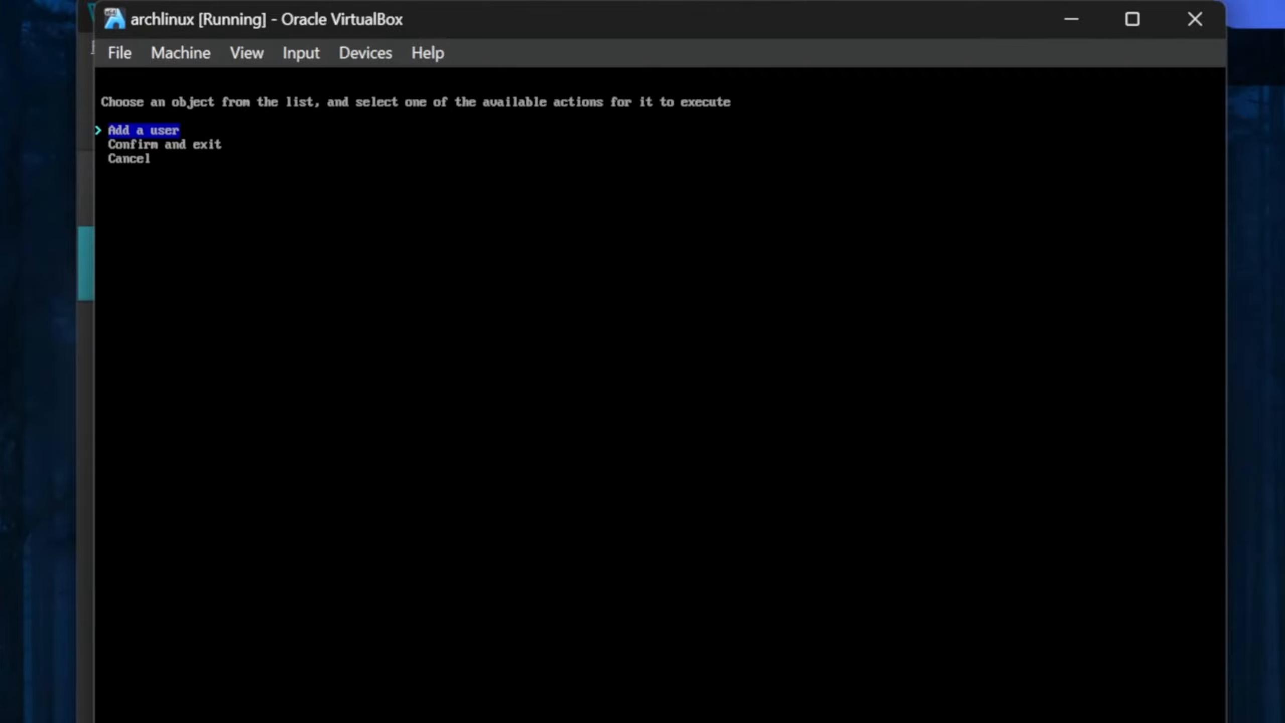
{"action": "key", "text": "Return"}
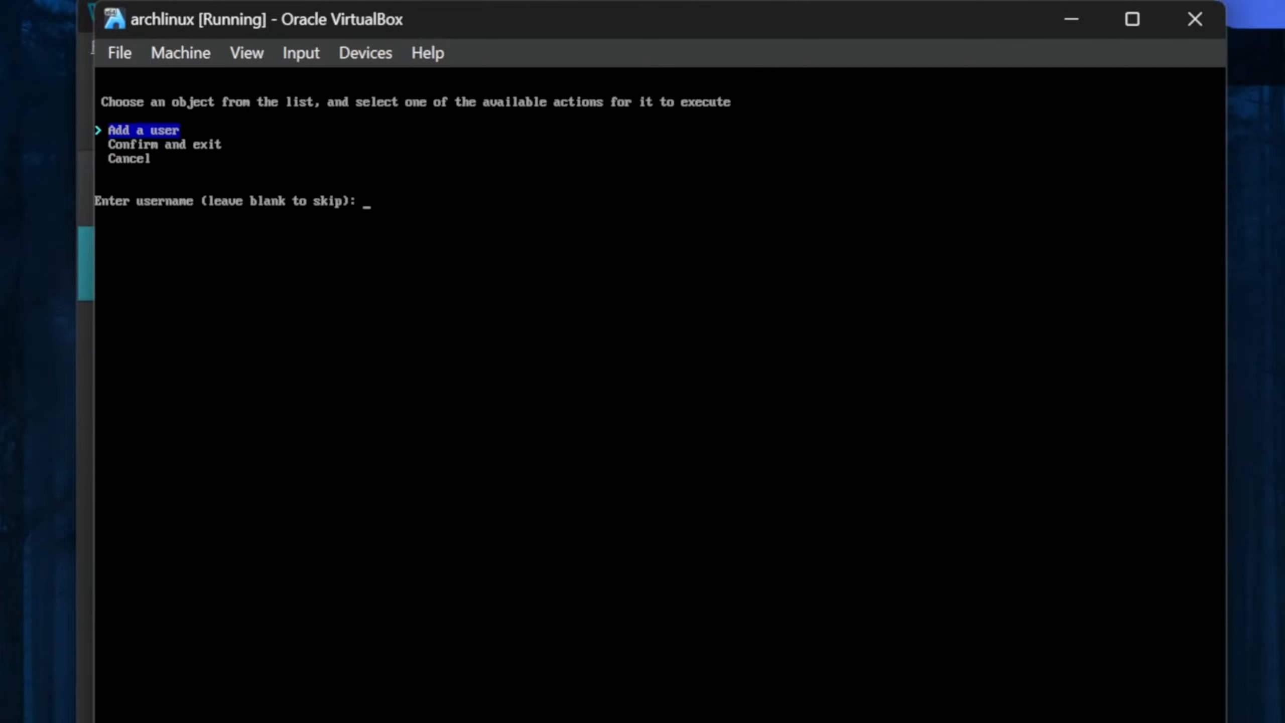
{"action": "type", "text": "samrb-dev"}
{"action": "key", "text": "Return"}
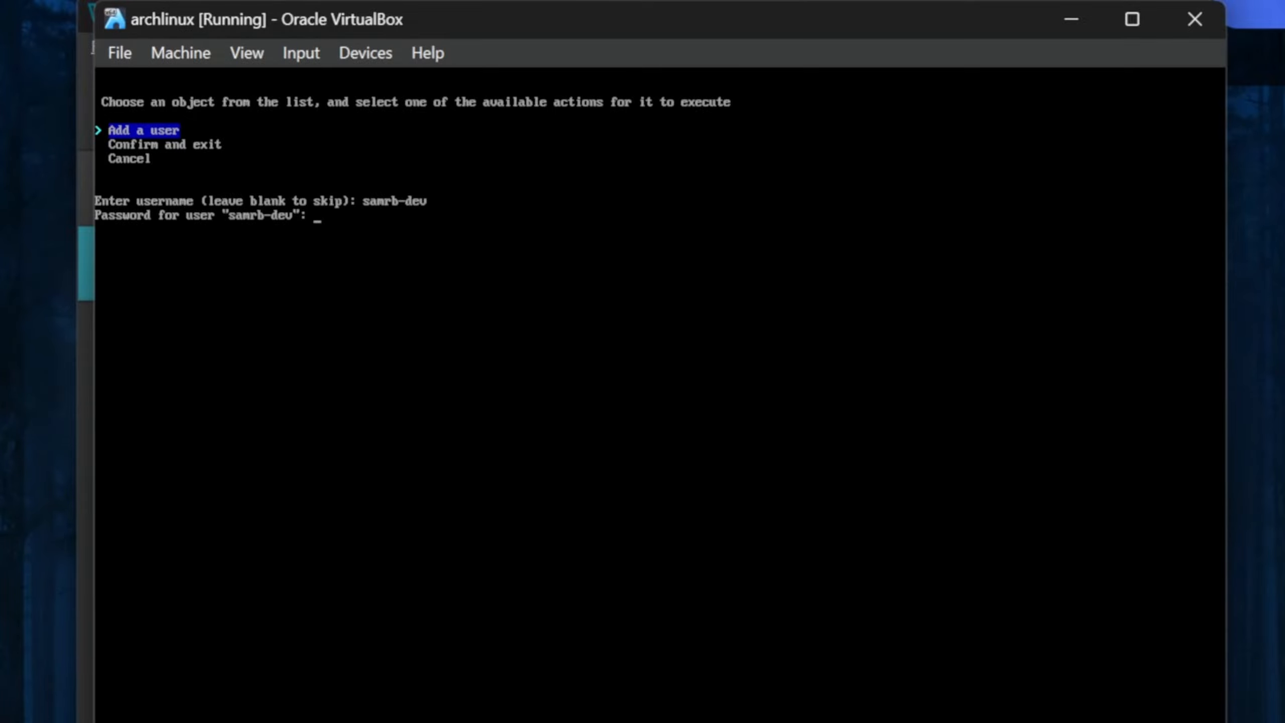
{"action": "key", "text": "Return"}
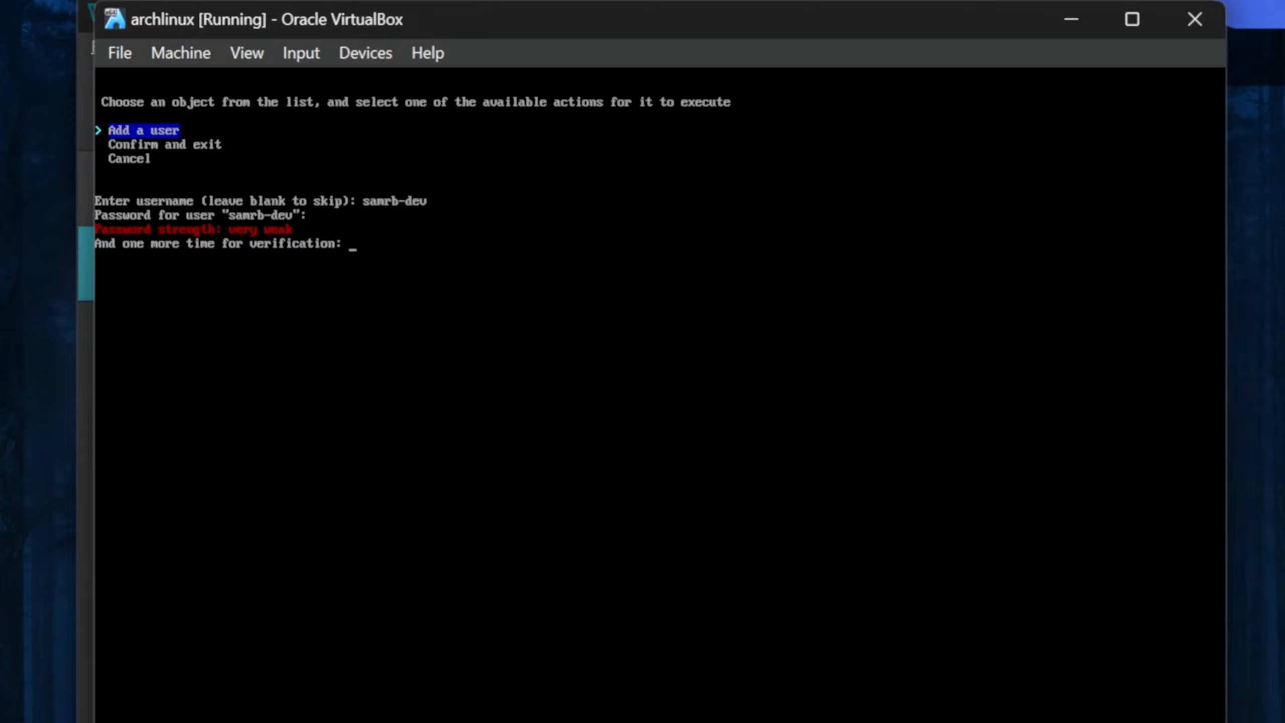
{"action": "key", "text": "Return"}
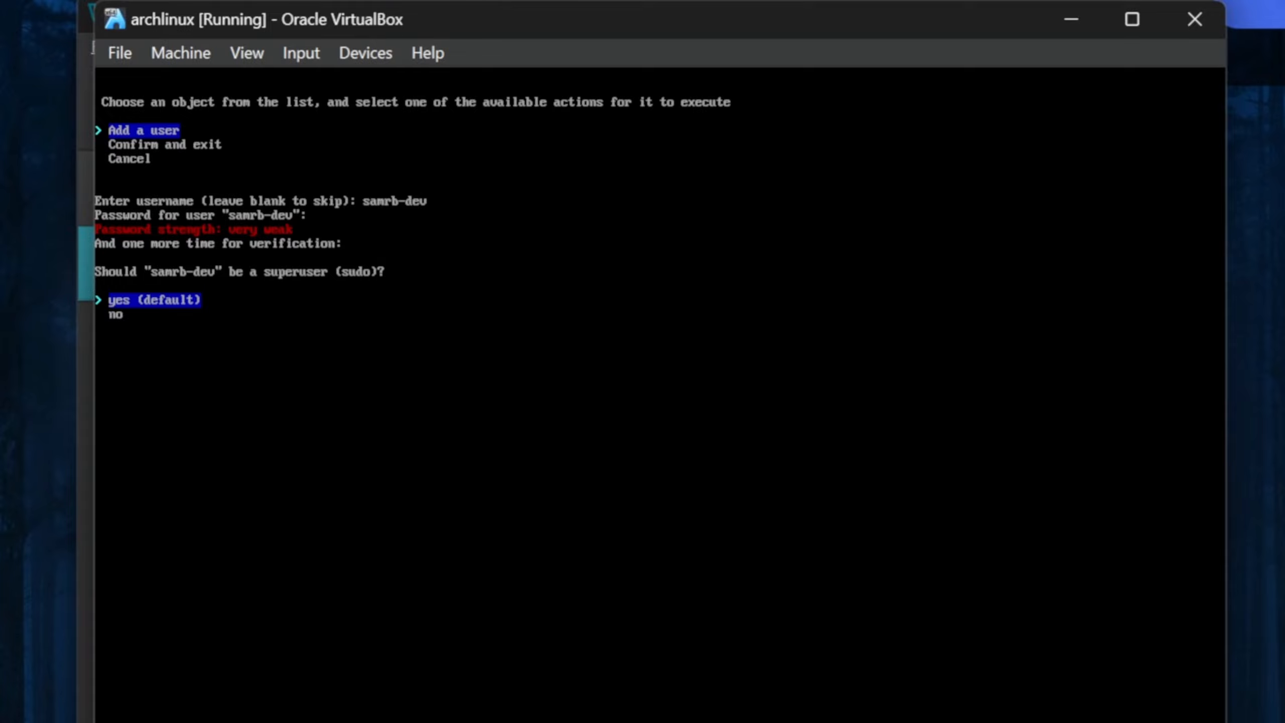
{"action": "key", "text": "Return"}
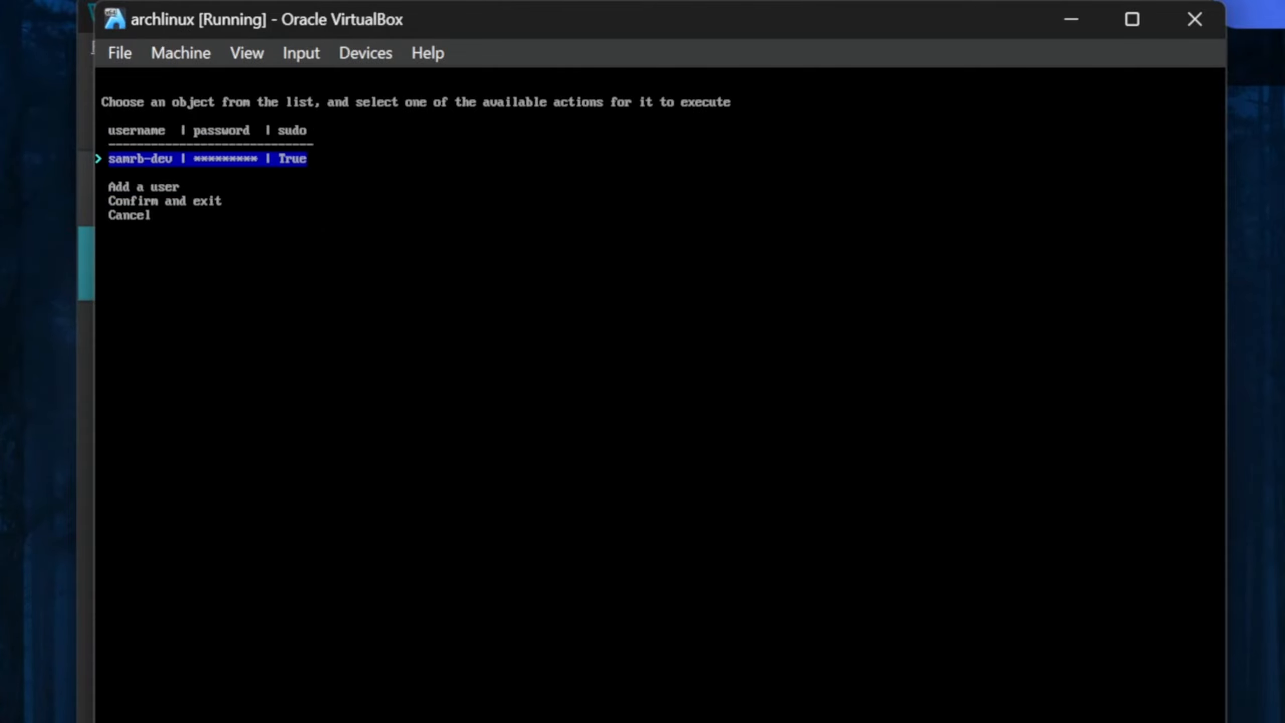
{"action": "key", "text": "Down"}
{"action": "key", "text": "Down"}
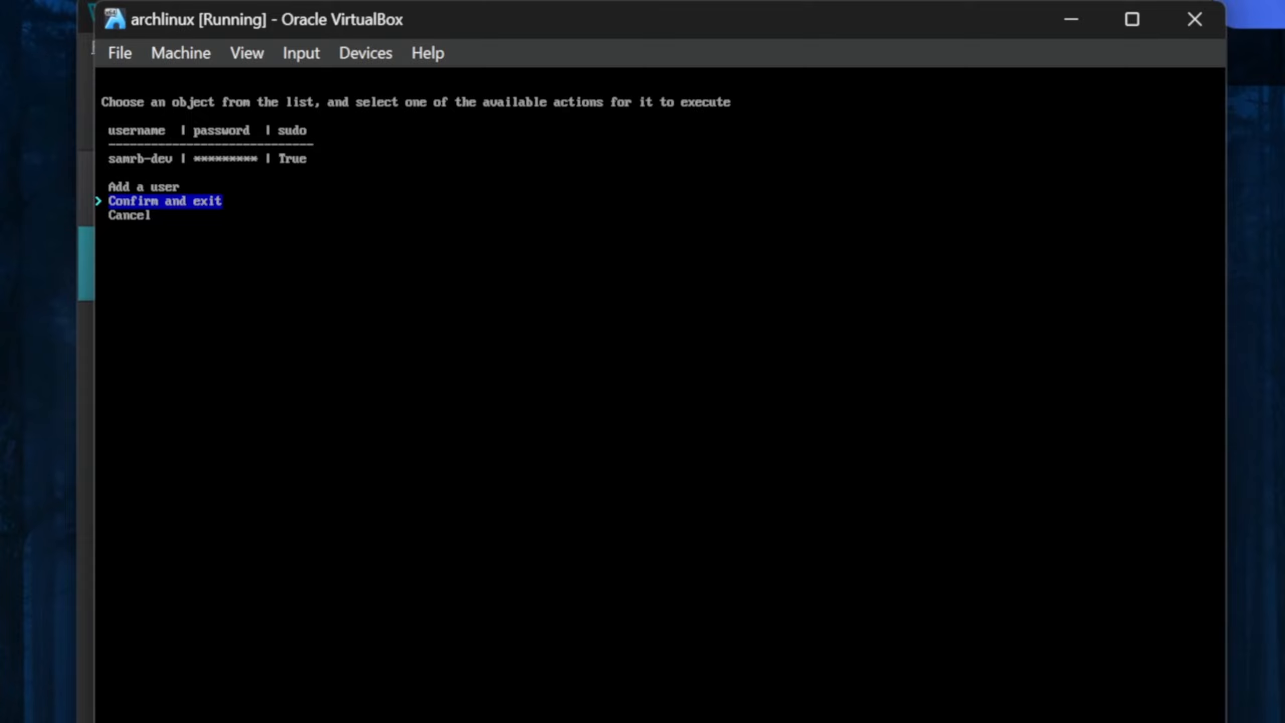
{"action": "key", "text": "Return"}
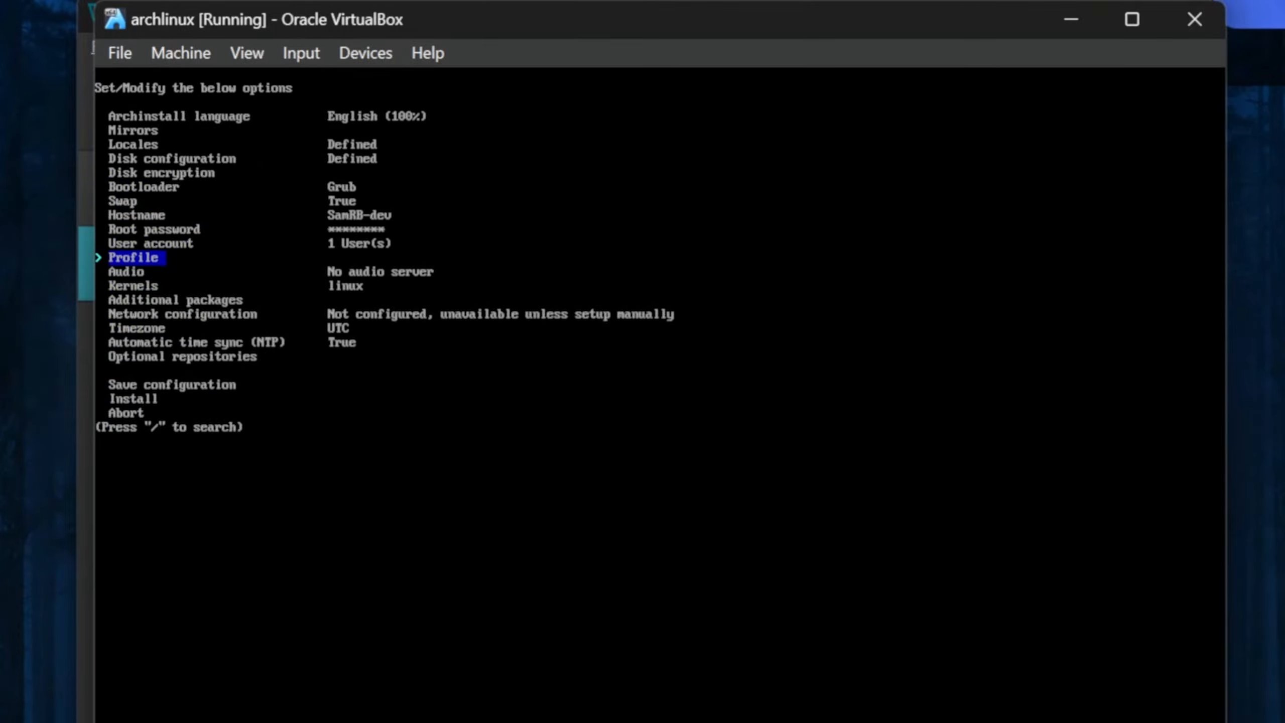
- Set the profile type to Desktop with KDE Plasma as the desktop environment
{"action": "key", "text": "Return"}
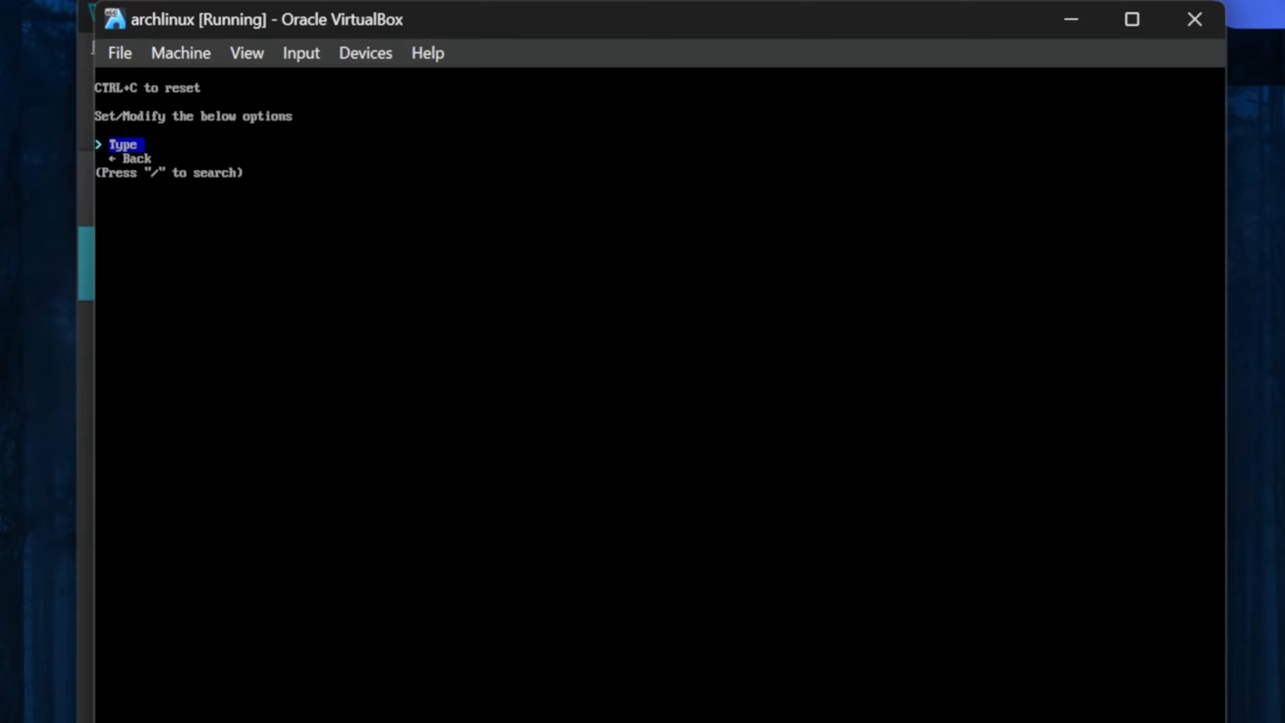
{"action": "key", "text": "Return"}
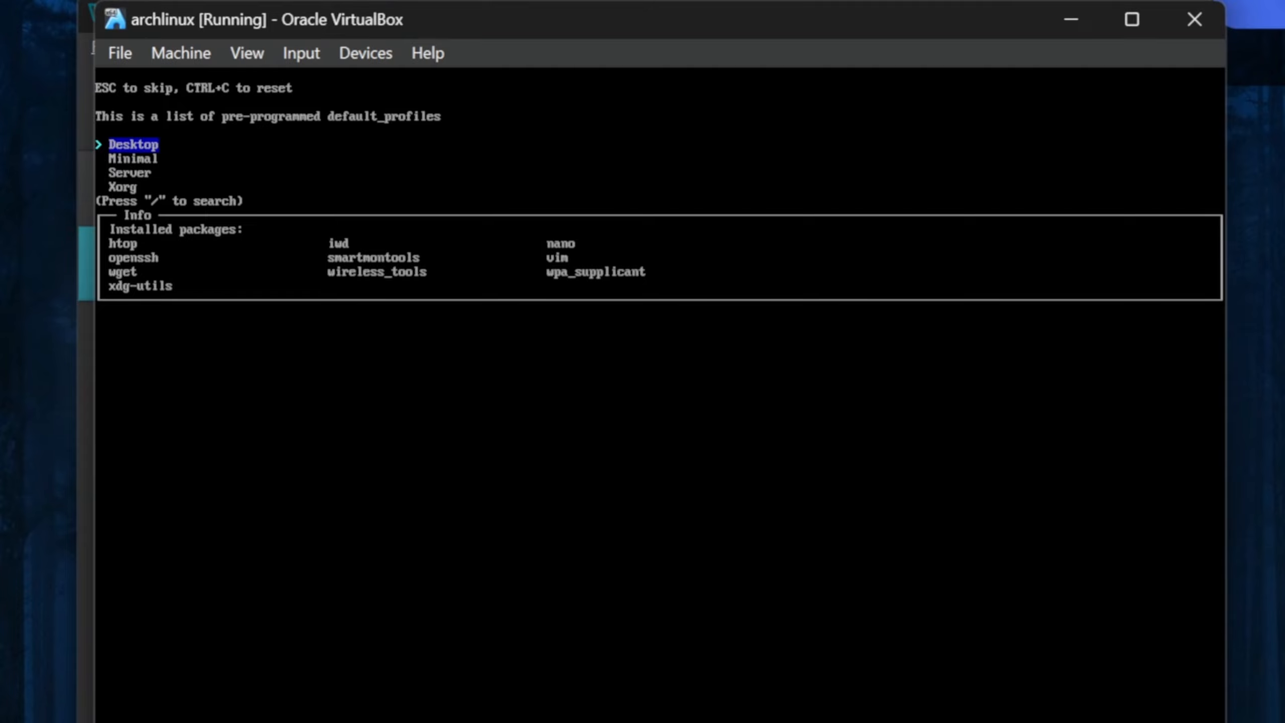
{"action": "key", "text": "Return"}
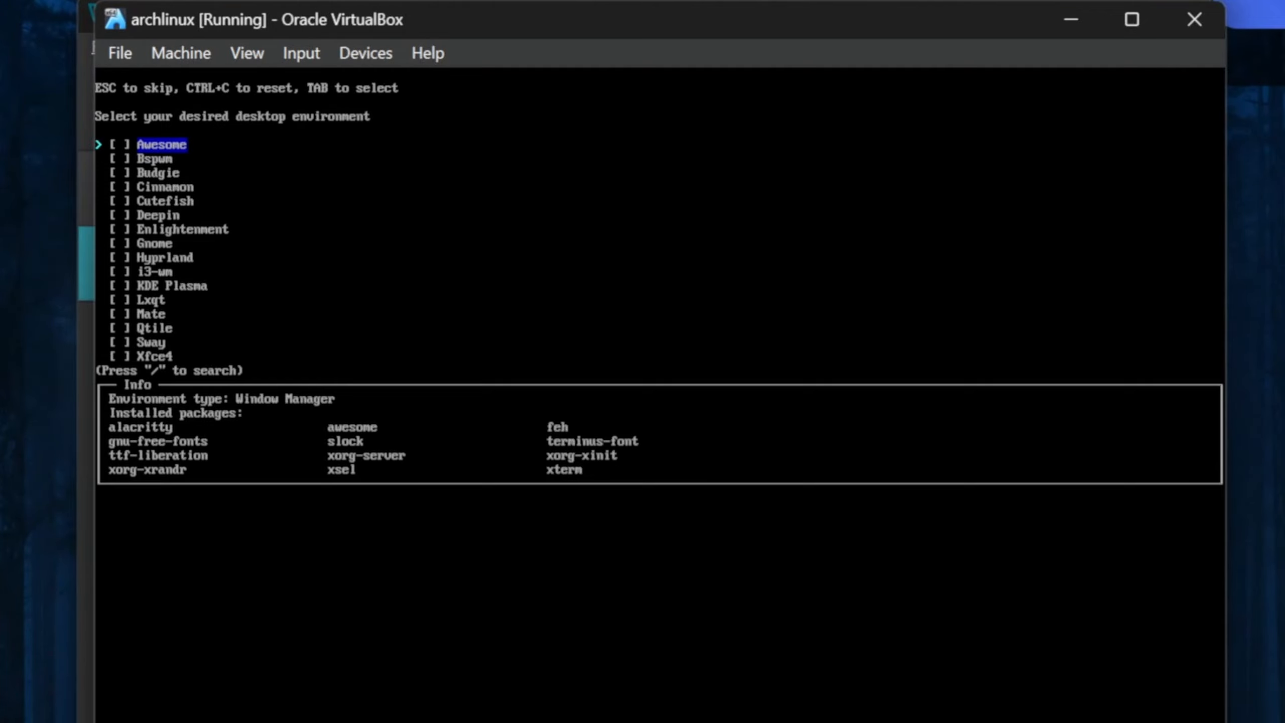
{"action": "key", "text": "Down"}
{"action": "key", "text": "Down"}
{"action": "key", "text": "Down"}
{"action": "key", "text": "Down"}
{"action": "key", "text": "Down"}
{"action": "key", "text": "Down"}
{"action": "key", "text": "Down"}
{"action": "key", "text": "Down"}
{"action": "key", "text": "Down"}
{"action": "key", "text": "Down"}
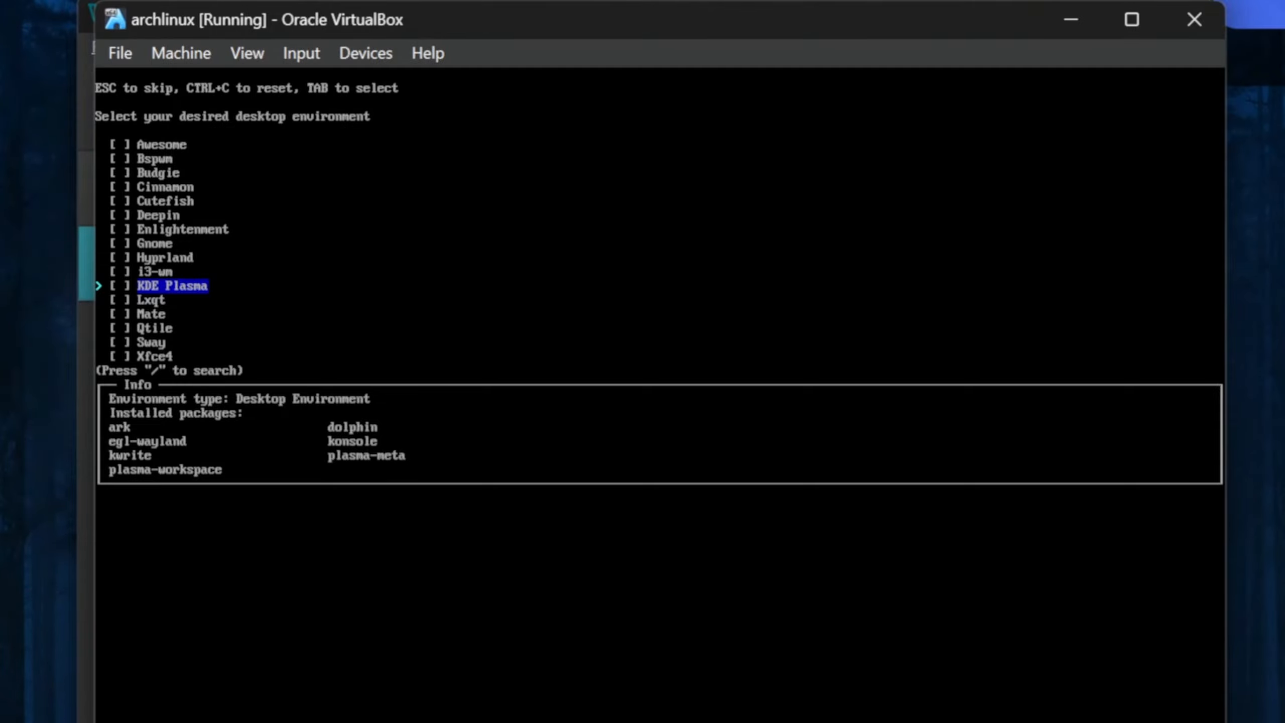
{"action": "key", "text": "Return"}
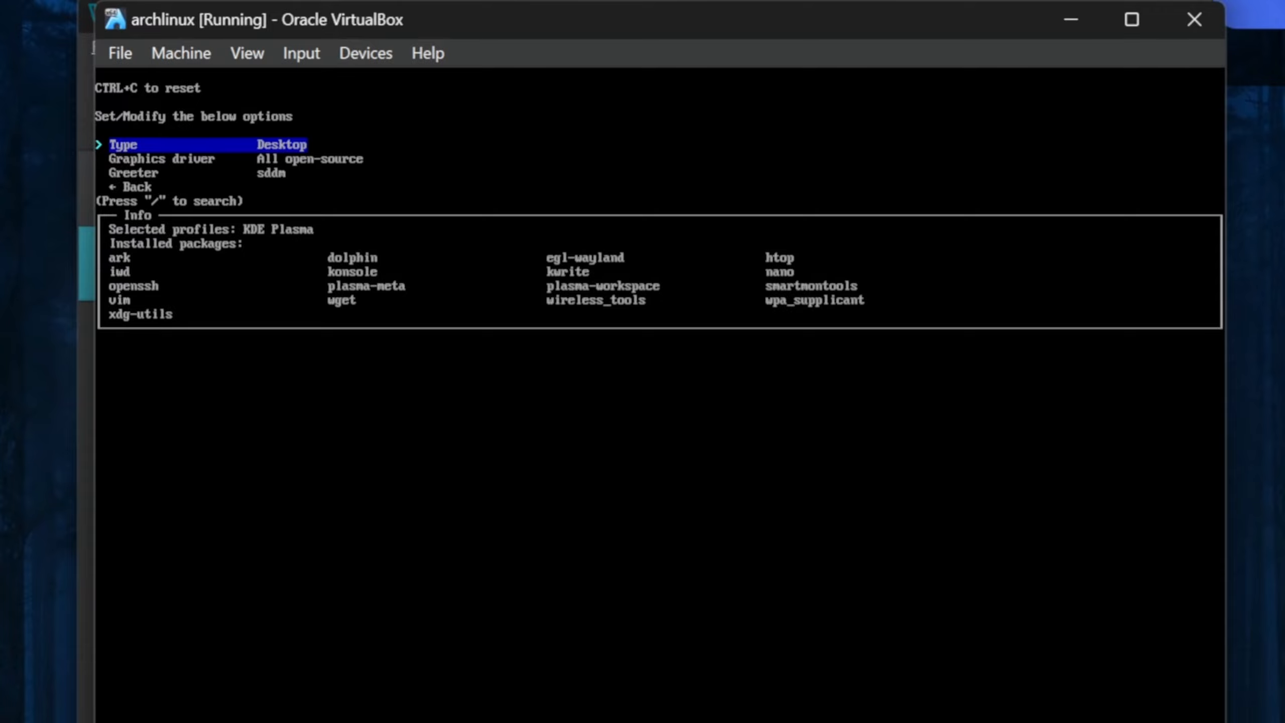
- Set the profile's graphics driver to VMware / VirtualBox (open-source) and return to the main installer options
{"action": "key", "text": "Down"}
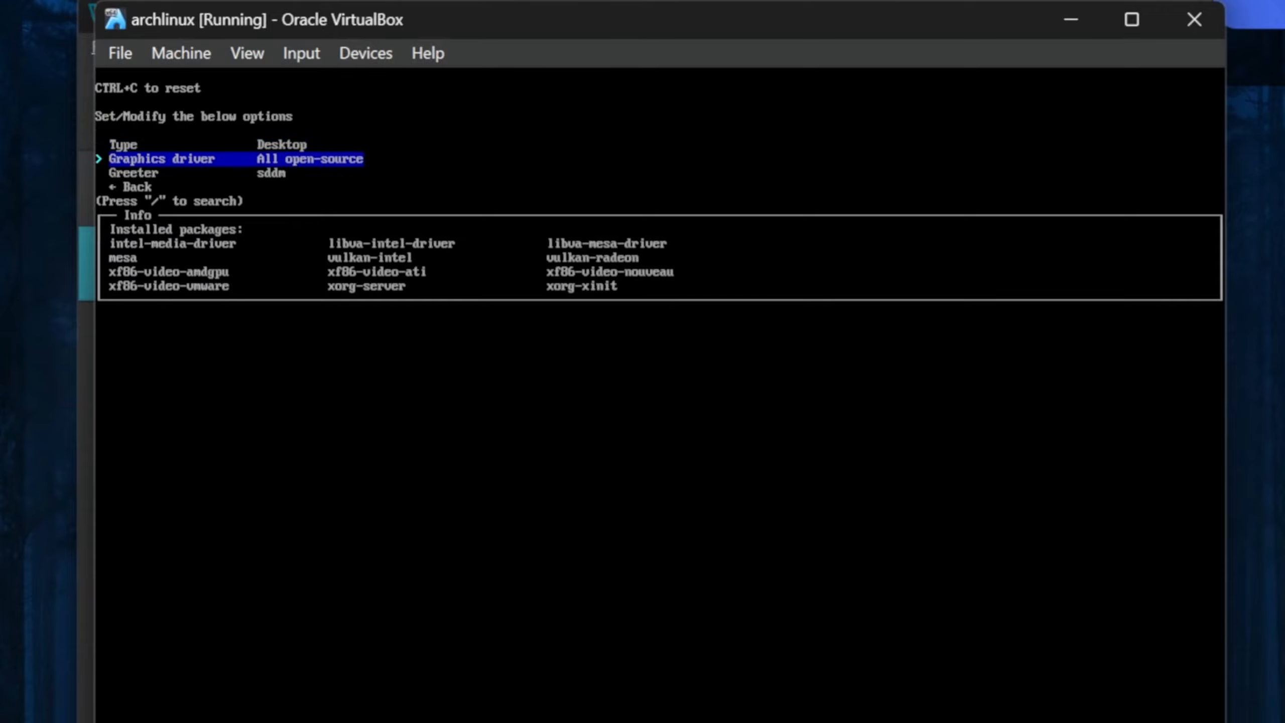
{"action": "key", "text": "Return"}
{"action": "key", "text": "Down"}
{"action": "key", "text": "Down"}
{"action": "key", "text": "Down"}
{"action": "key", "text": "Down"}
{"action": "key", "text": "Down"}
{"action": "key", "text": "Down"}
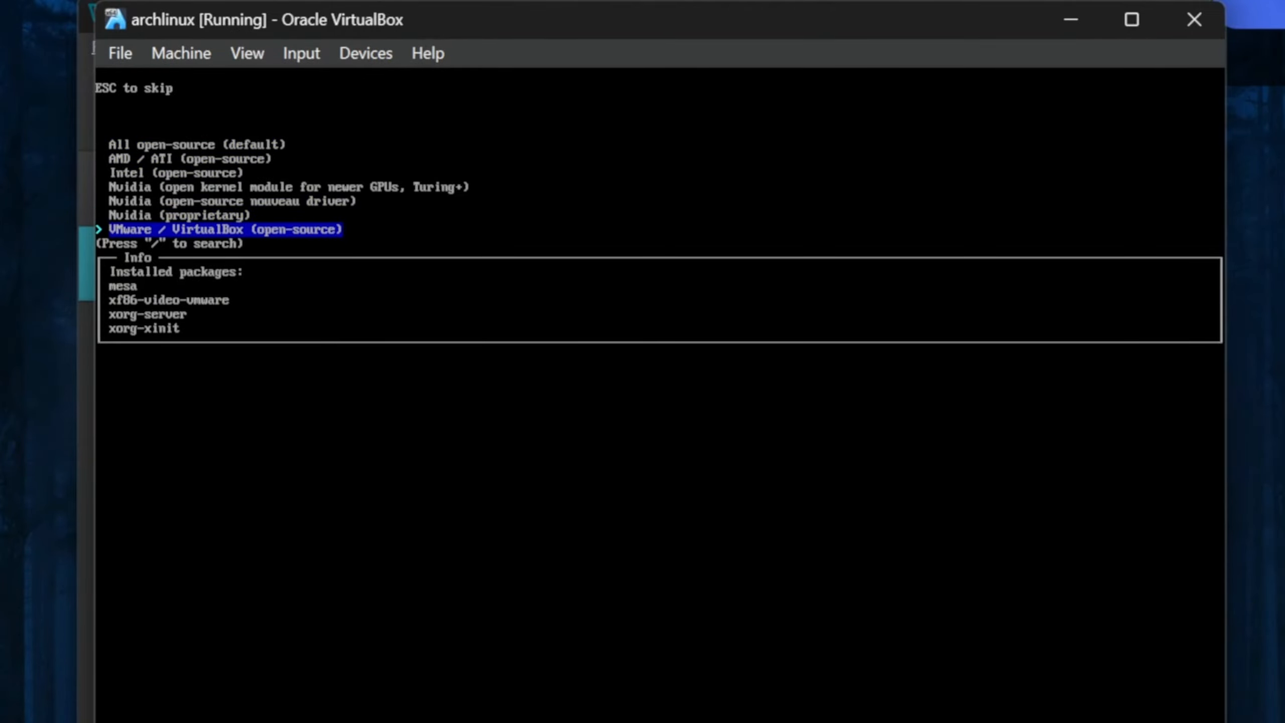
{"action": "key", "text": "Return"}
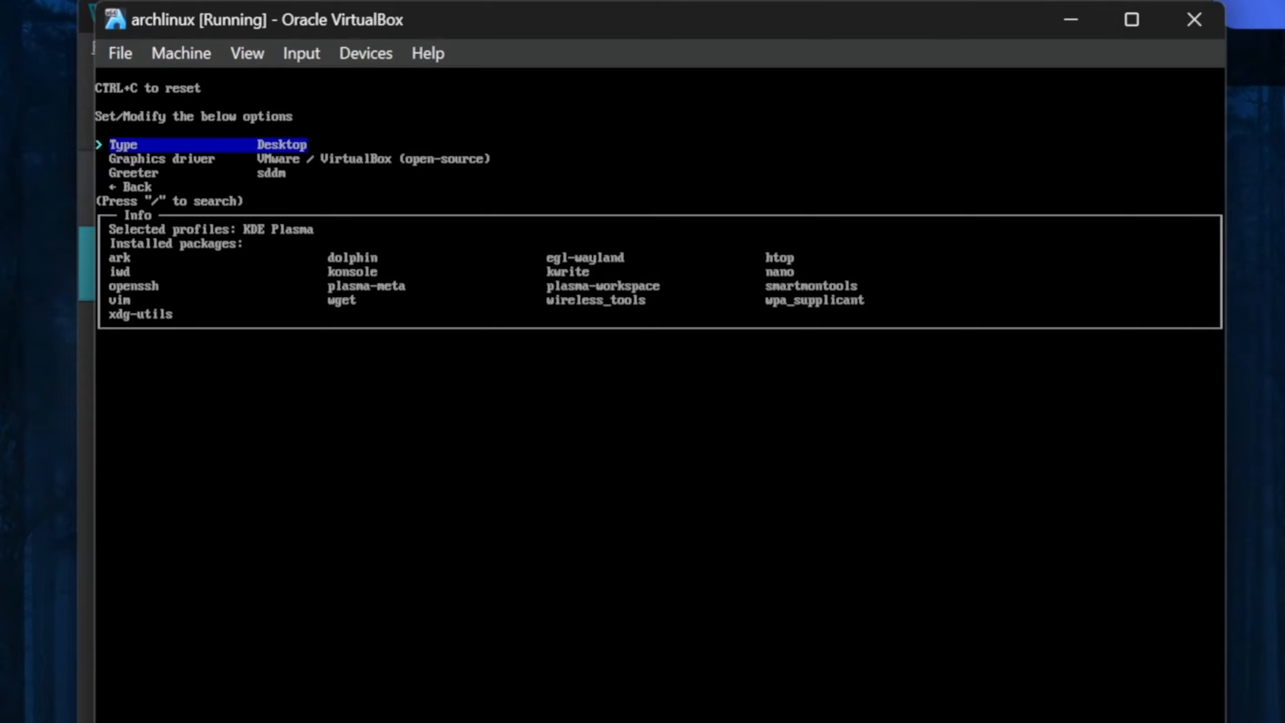
{"action": "key", "text": "Down"}
{"action": "key", "text": "Down"}
{"action": "key", "text": "Down"}
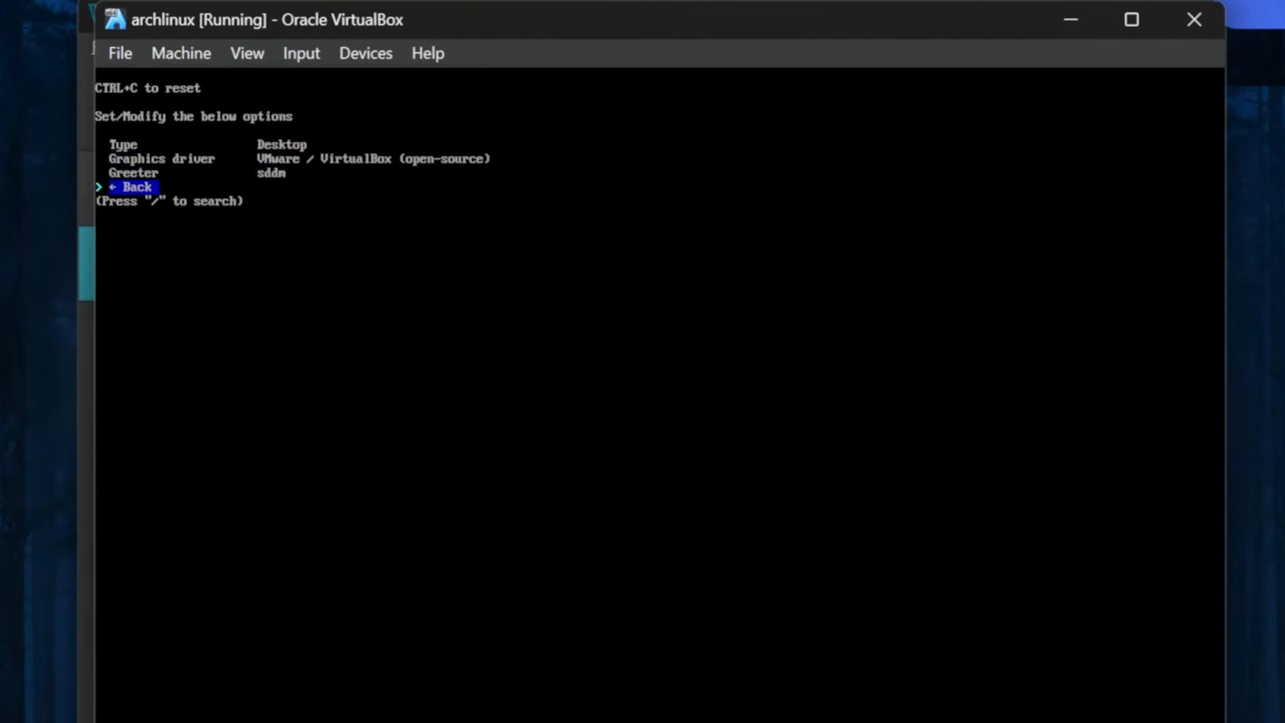
{"action": "key", "text": "Return"}
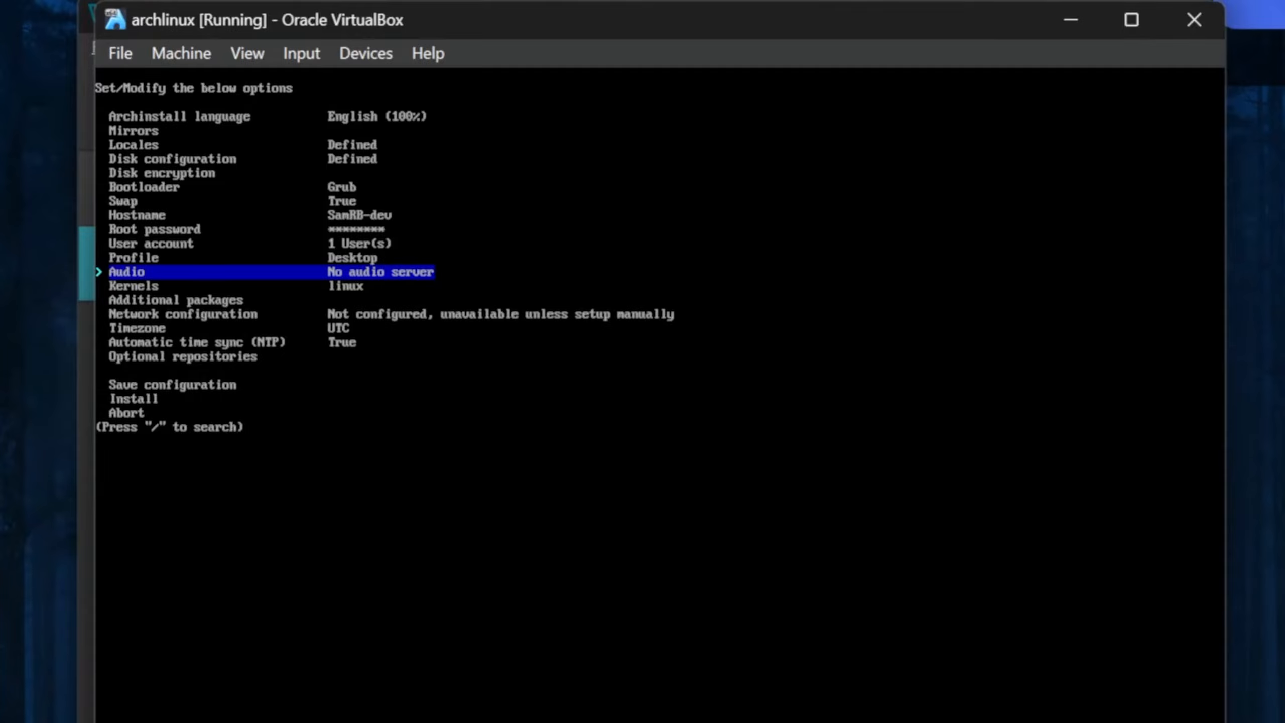
- Choose Pipewire as the audio server for the installation
{"action": "key", "text": "Return"}
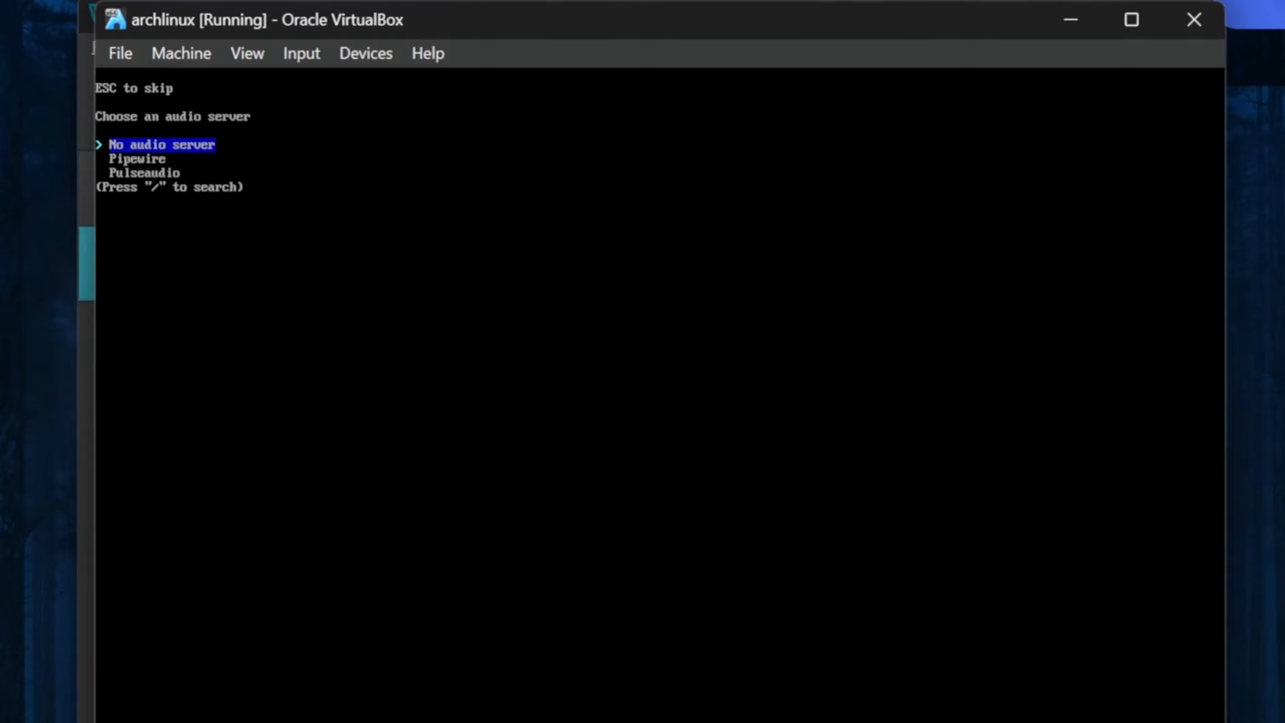
{"action": "key", "text": "Down"}
{"action": "key", "text": "Return"}
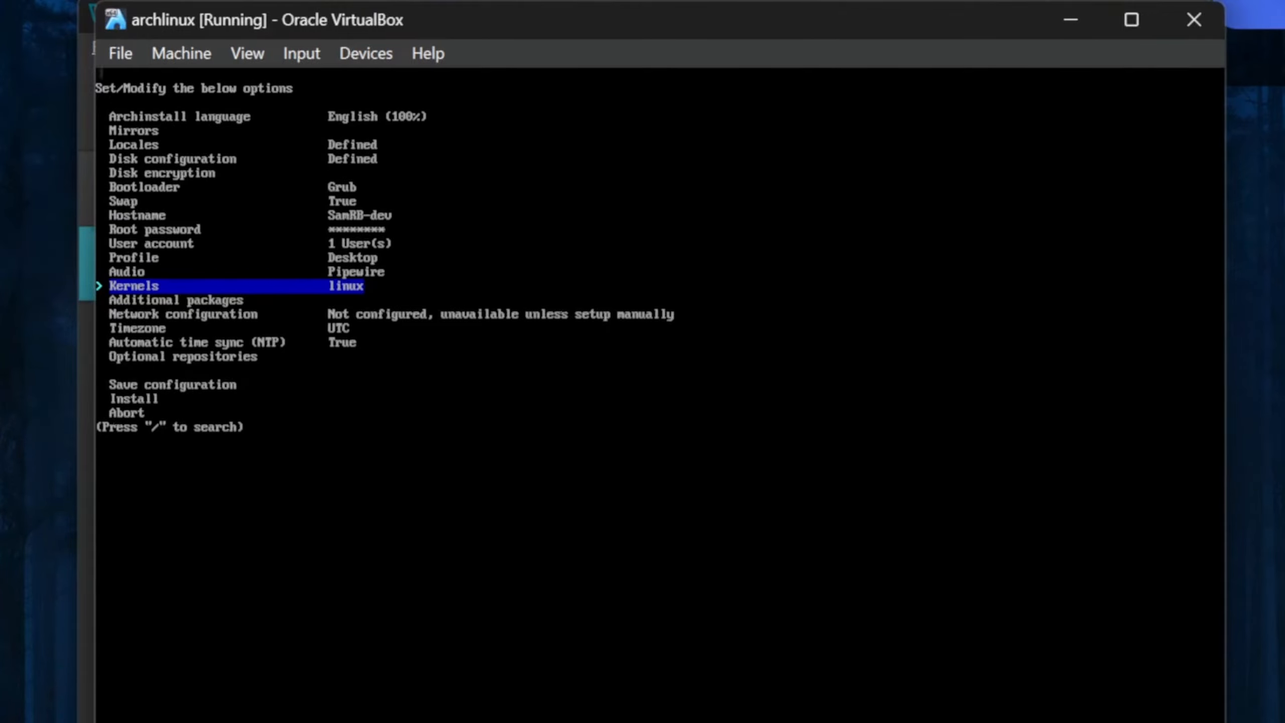
- Add git, neofetch and base-devel as additional packages to install
{"action": "key", "text": "Down"}
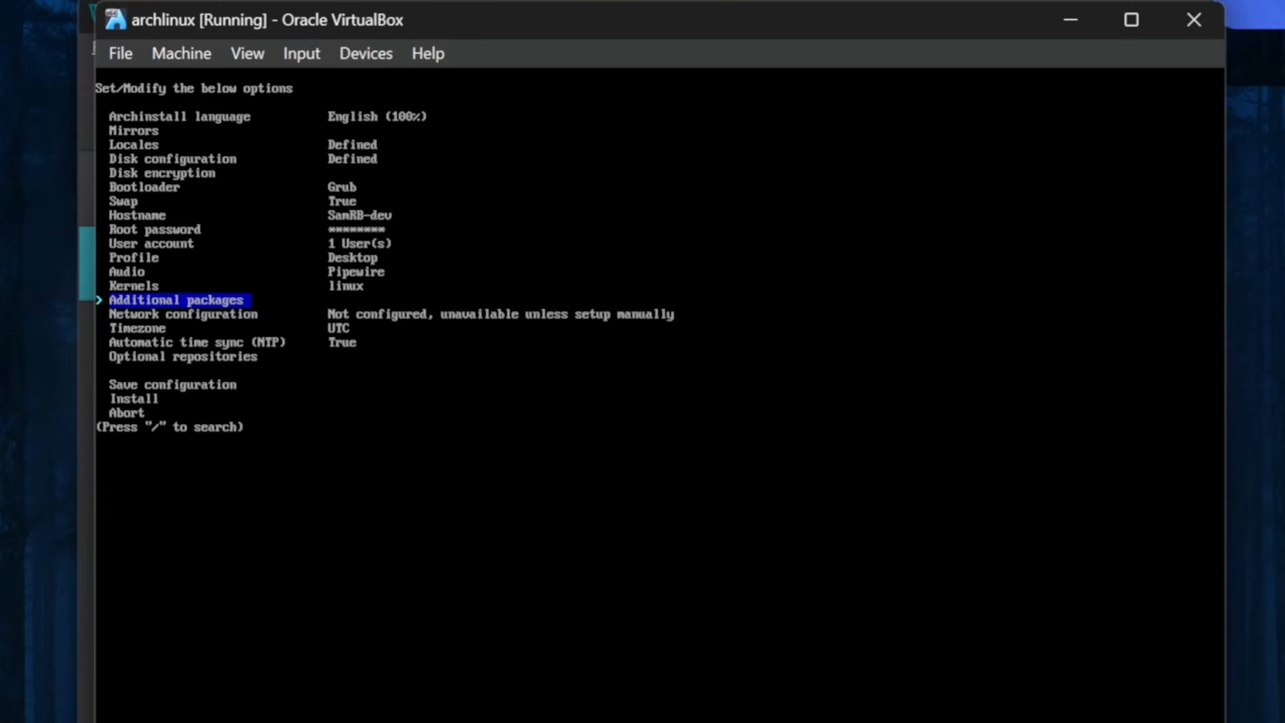
{"action": "key", "text": "Return"}
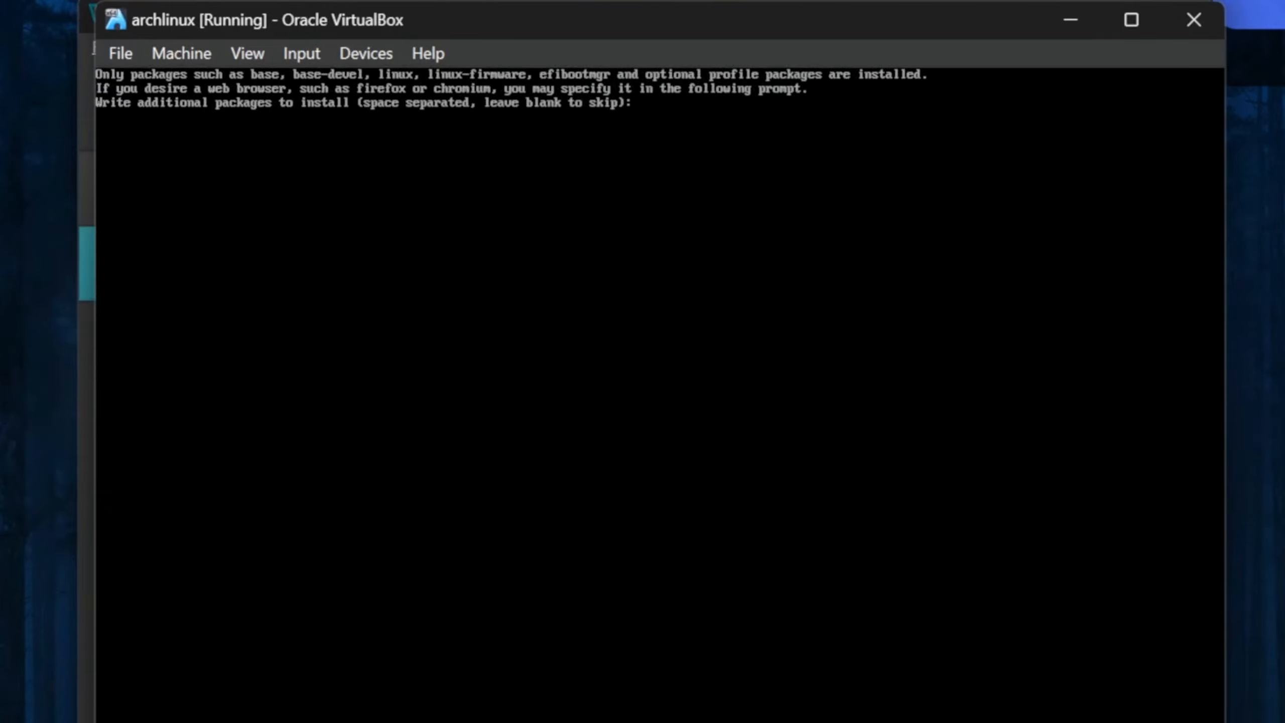
{"action": "type", "text": "git"}
{"action": "type", "text": "neofetch d"}
{"action": "key", "text": "BackSpace"}
{"action": "type", "text": "base-"}
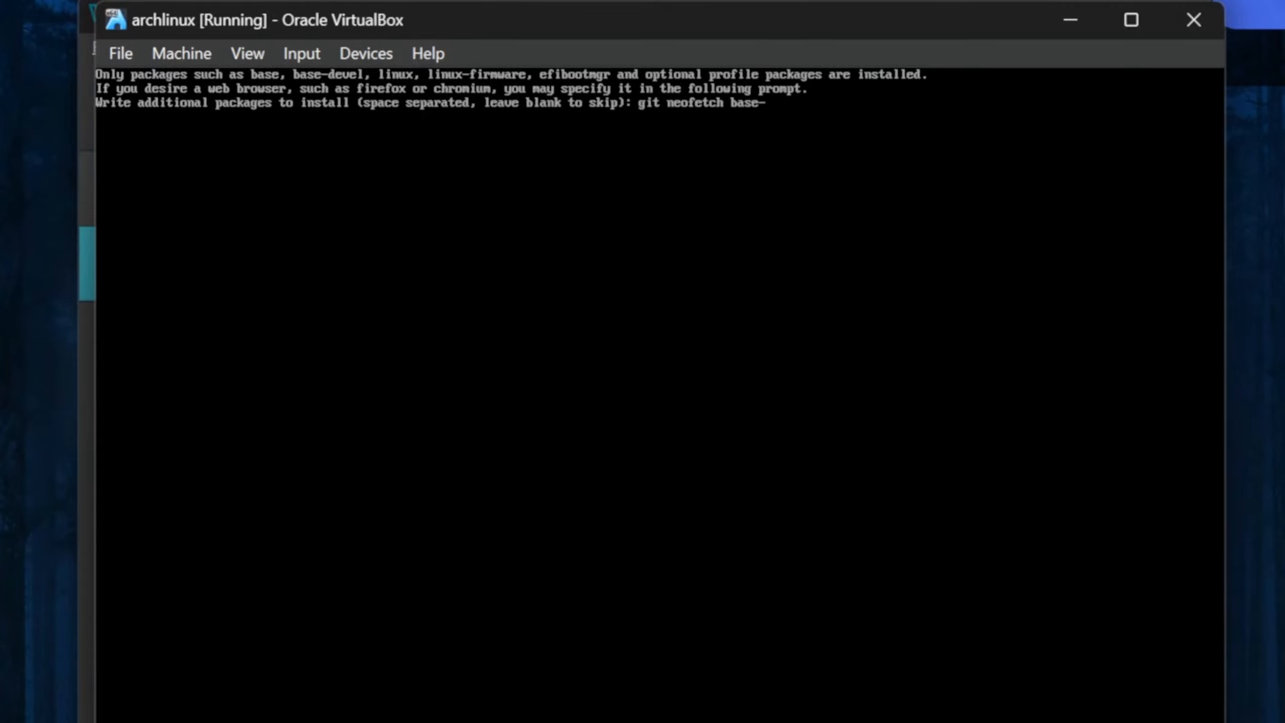
{"action": "type", "text": "devek"}
{"action": "key", "text": "BackSpace"}
{"action": "type", "text": "l"}
{"action": "key", "text": "Return"}
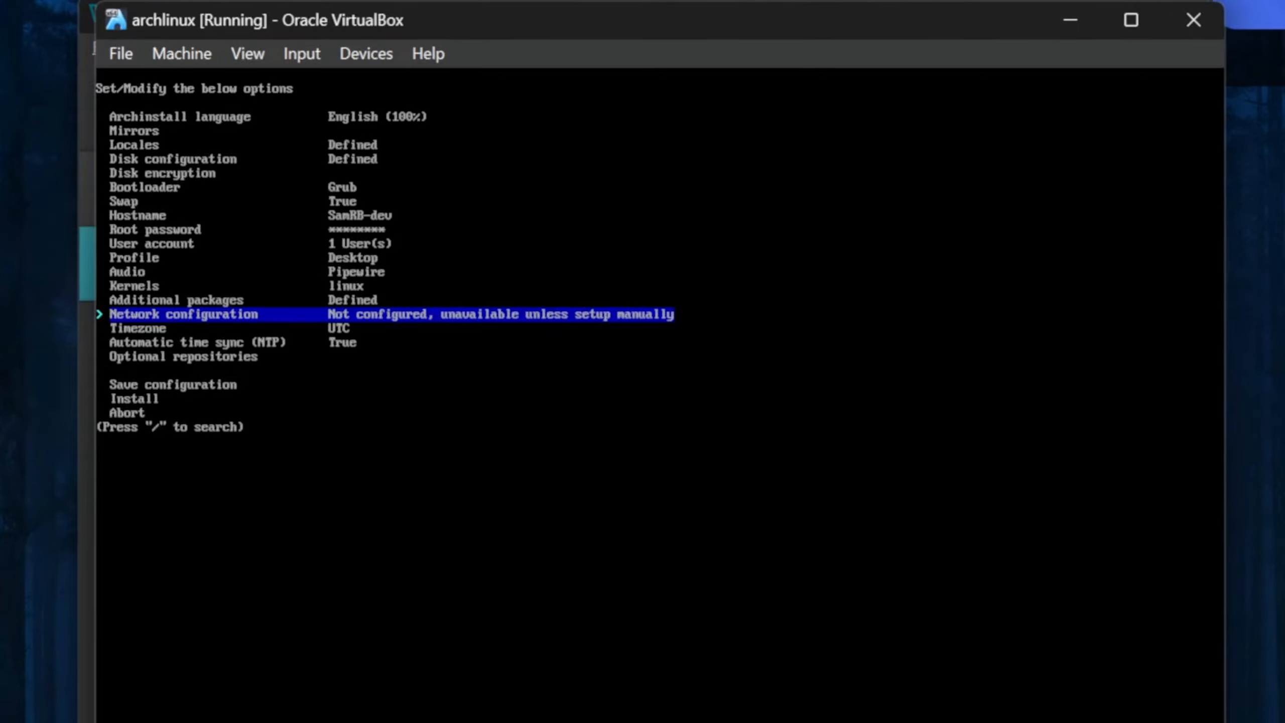
- Set the network configuration to use NetworkManager
{"action": "key", "text": "Return"}
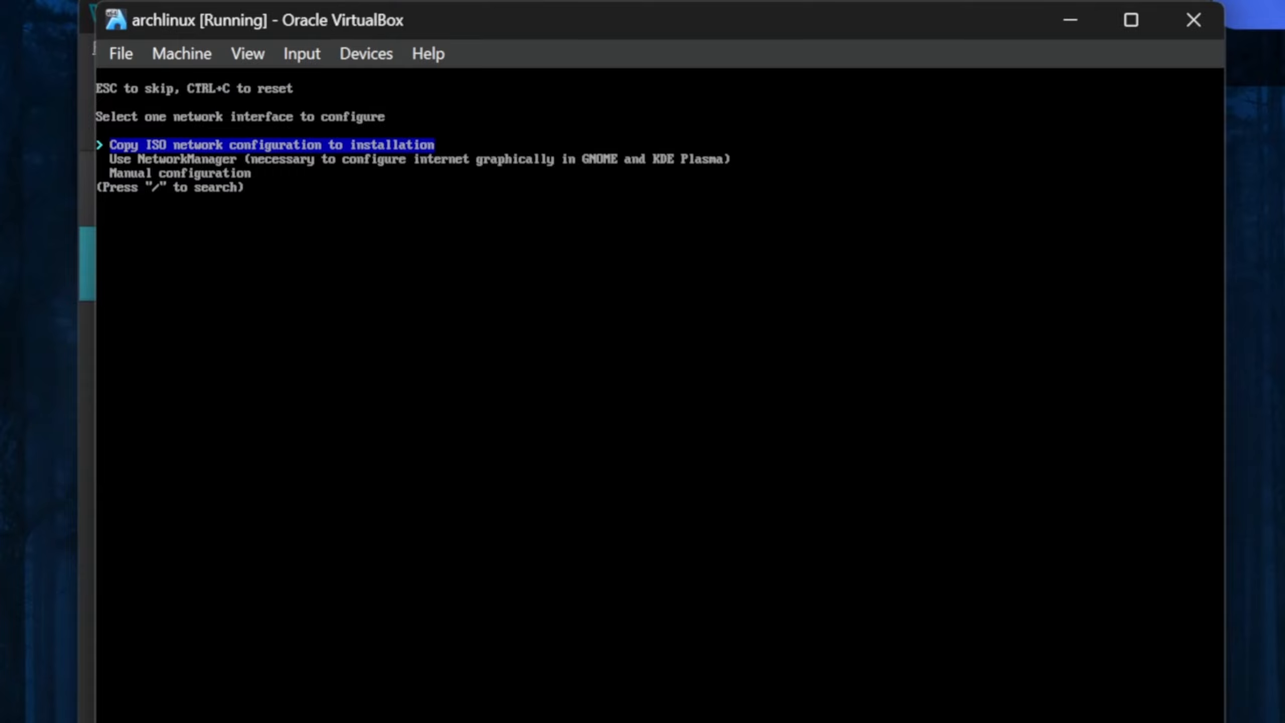
{"action": "key", "text": "Down"}
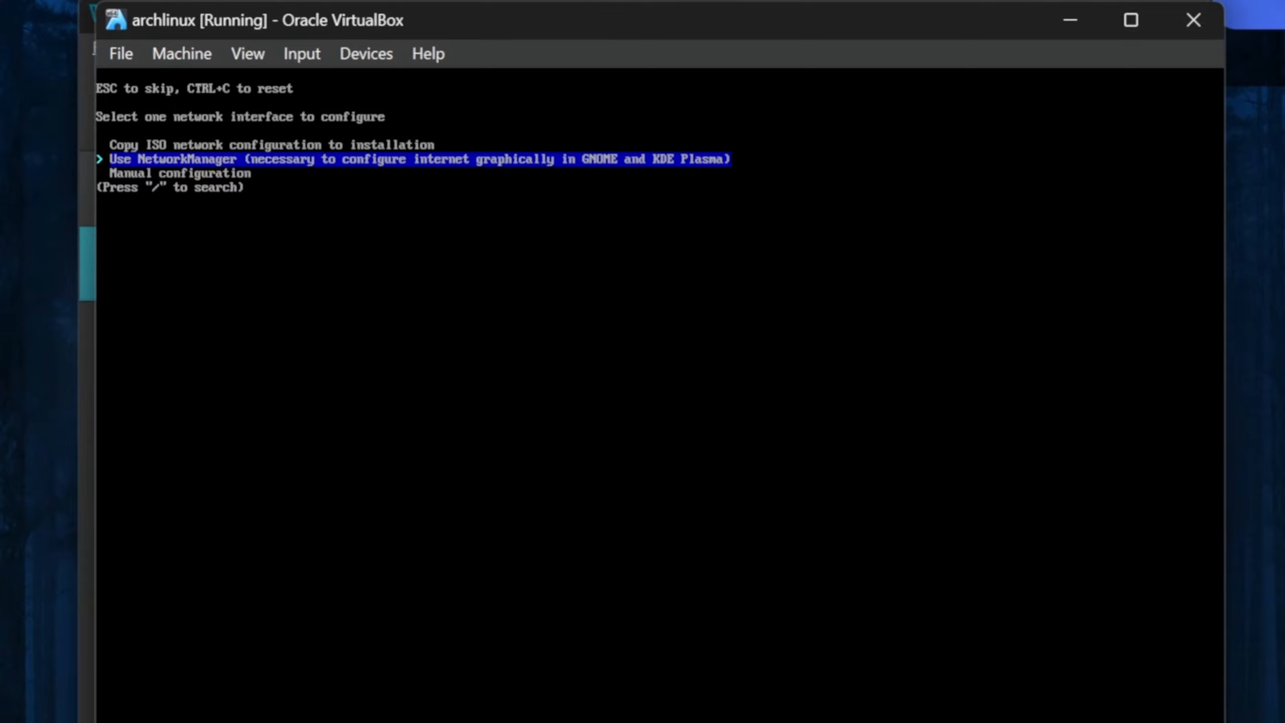
{"action": "key", "text": "Return"}
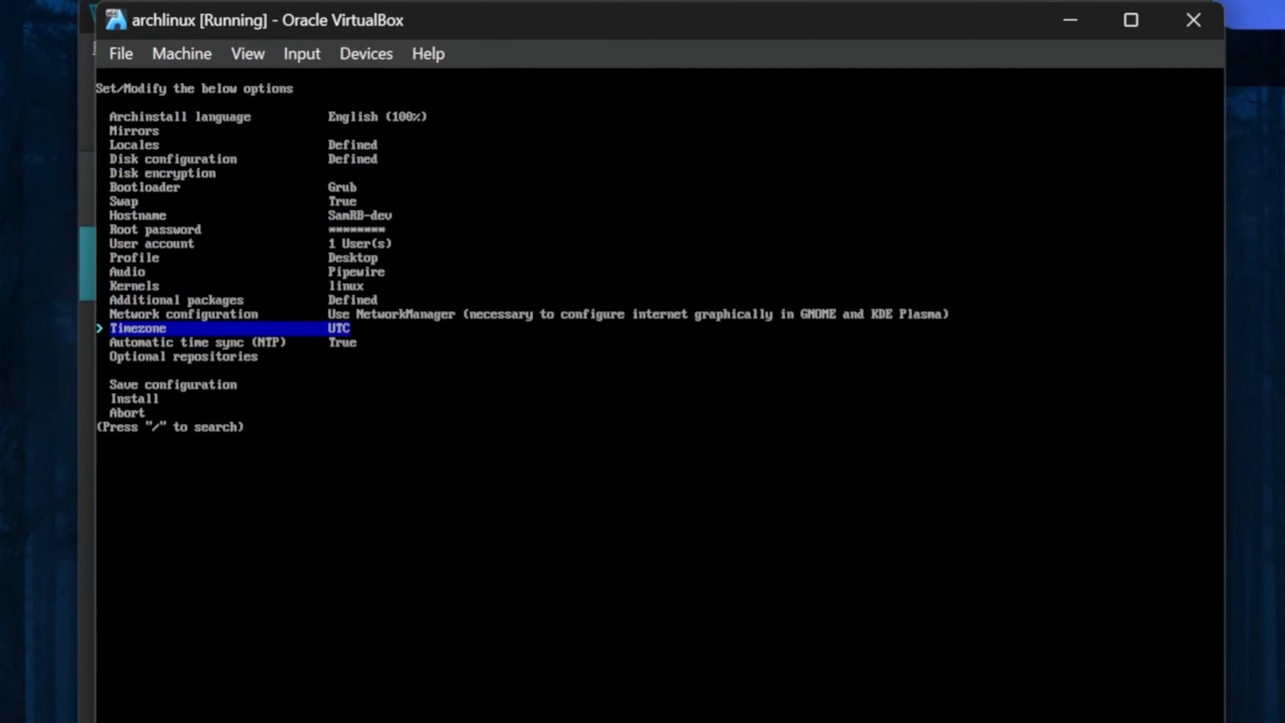
- Open the installer's timezone selection and browse down the list through the Africa entries towards the America entries
{"action": "key", "text": "Return"}
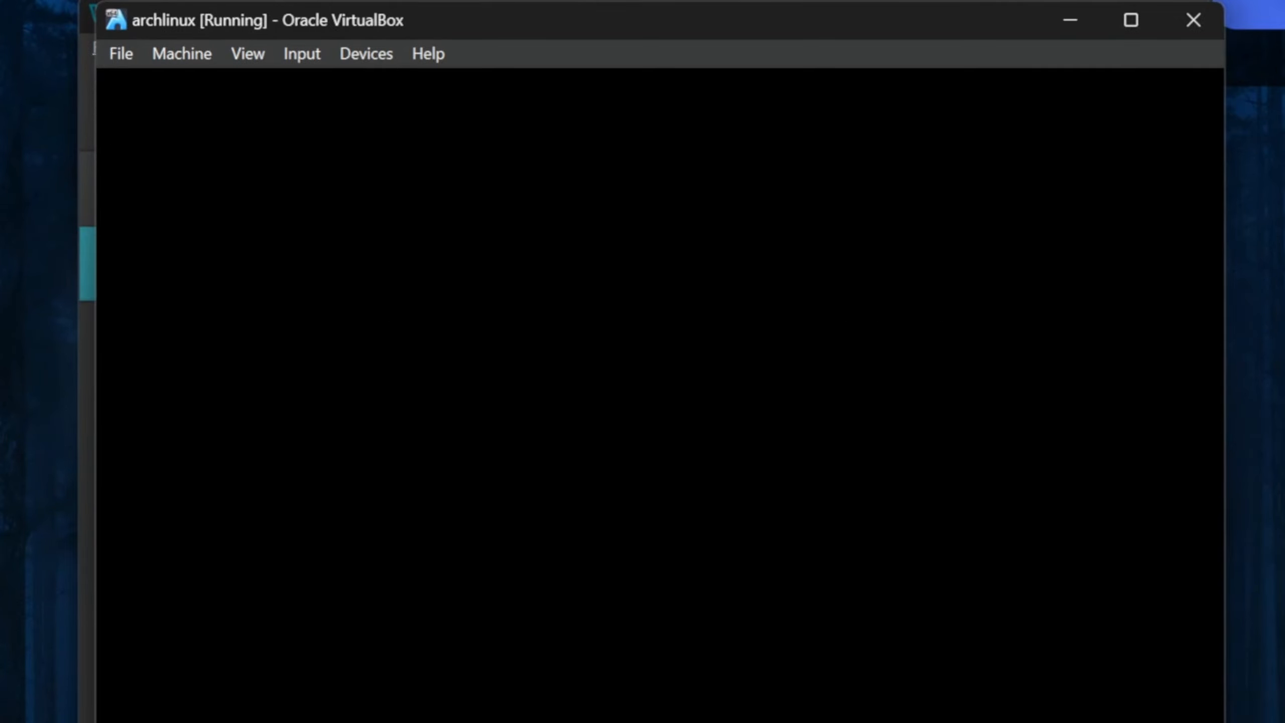
{"action": "key", "text": "Down"}
{"action": "key", "text": "Down"}
{"action": "key", "text": "Down"}
{"action": "key", "text": "Down"}
{"action": "key", "text": "Down"}
{"action": "key", "text": "Down"}
{"action": "key", "text": "Down"}
{"action": "key", "text": "Down"}
{"action": "key", "text": "Down"}
{"action": "key", "text": "Down"}
{"action": "key", "text": "Down"}
{"action": "key", "text": "Down"}
{"action": "key", "text": "Down"}
{"action": "key", "text": "Down"}
{"action": "key", "text": "Down"}
{"action": "key", "text": "Down"}
{"action": "key", "text": "Down"}
{"action": "key", "text": "Down"}
{"action": "key", "text": "Down"}
{"action": "key", "text": "Down"}
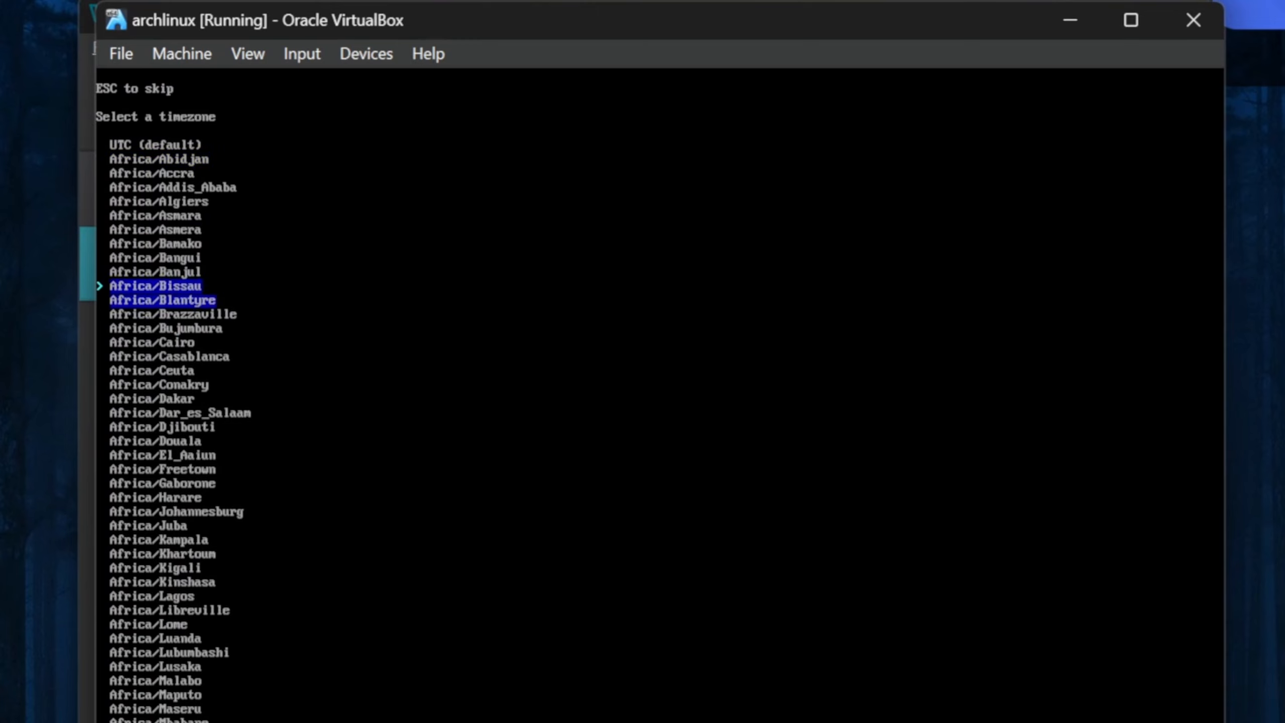
{"action": "key", "text": "Down"}
{"action": "key", "text": "Down"}
{"action": "key", "text": "Down"}
{"action": "key", "text": "Down"}
{"action": "key", "text": "Down"}
{"action": "key", "text": "Down"}
{"action": "key", "text": "Down"}
{"action": "key", "text": "Down"}
{"action": "key", "text": "Down"}
{"action": "key", "text": "Down"}
{"action": "key", "text": "Down"}
{"action": "key", "text": "Down"}
{"action": "key", "text": "Down"}
{"action": "key", "text": "Down"}
{"action": "key", "text": "Down"}
{"action": "key", "text": "Down"}
{"action": "key", "text": "Down"}
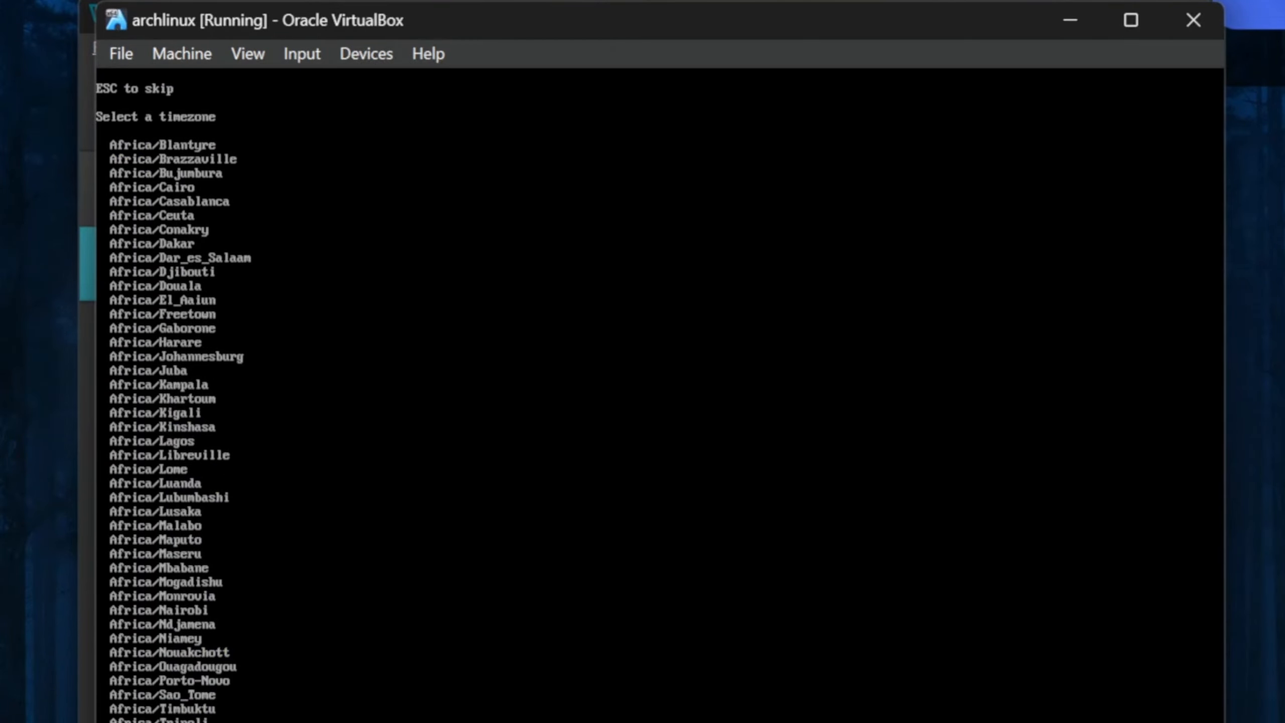
{"action": "key", "text": "Down"}
{"action": "key", "text": "Down"}
{"action": "key", "text": "Down"}
{"action": "key", "text": "Down"}
{"action": "key", "text": "Down"}
{"action": "key", "text": "Down"}
{"action": "key", "text": "Down"}
{"action": "key", "text": "Down"}
{"action": "key", "text": "Down"}
{"action": "key", "text": "Down"}
{"action": "key", "text": "Down"}
{"action": "key", "text": "Down"}
{"action": "key", "text": "Down"}
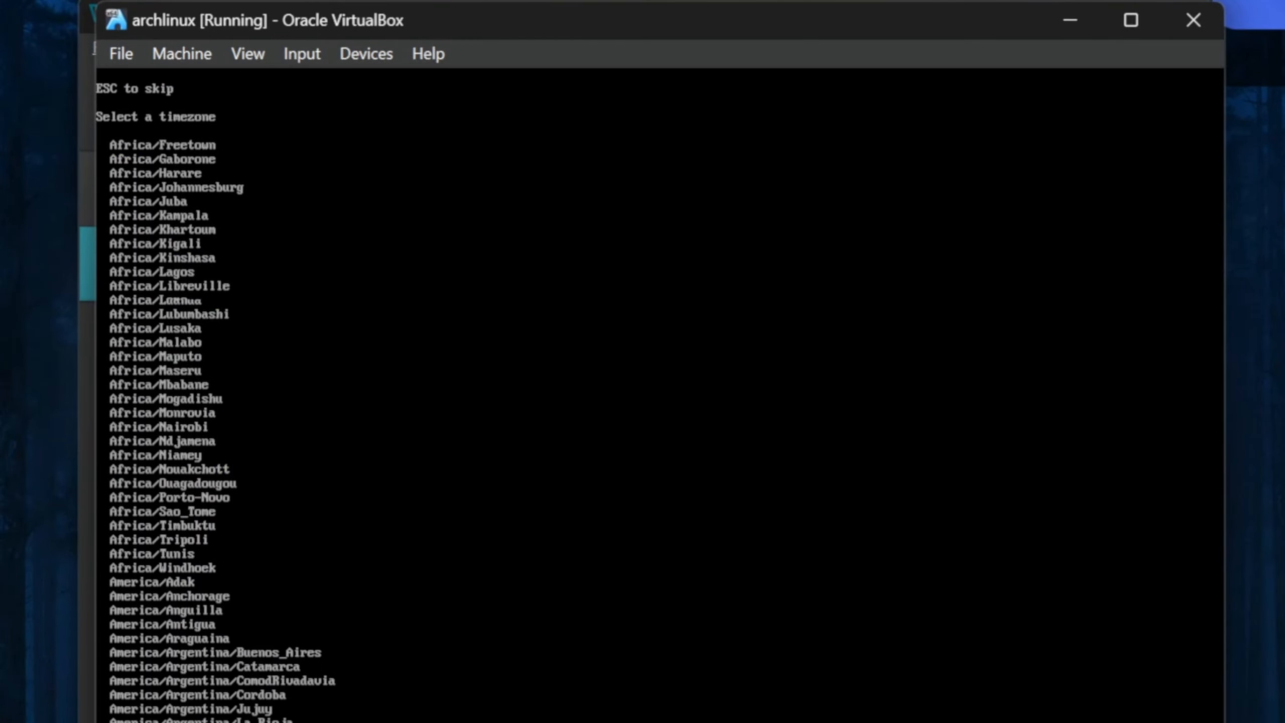
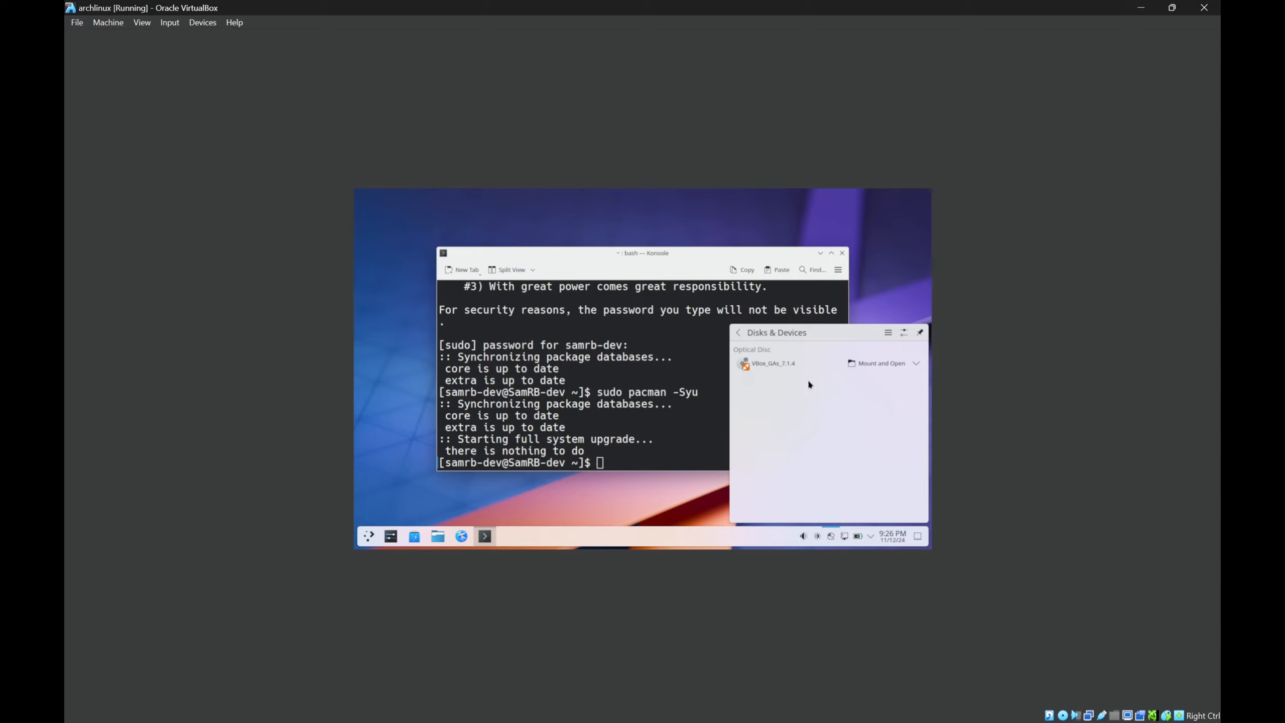
- Mount and open the VBox_GAs_7.1.4 disc in a maximized file window and close the old terminal
{"action": "left_click", "coordinate": [874, 363]}
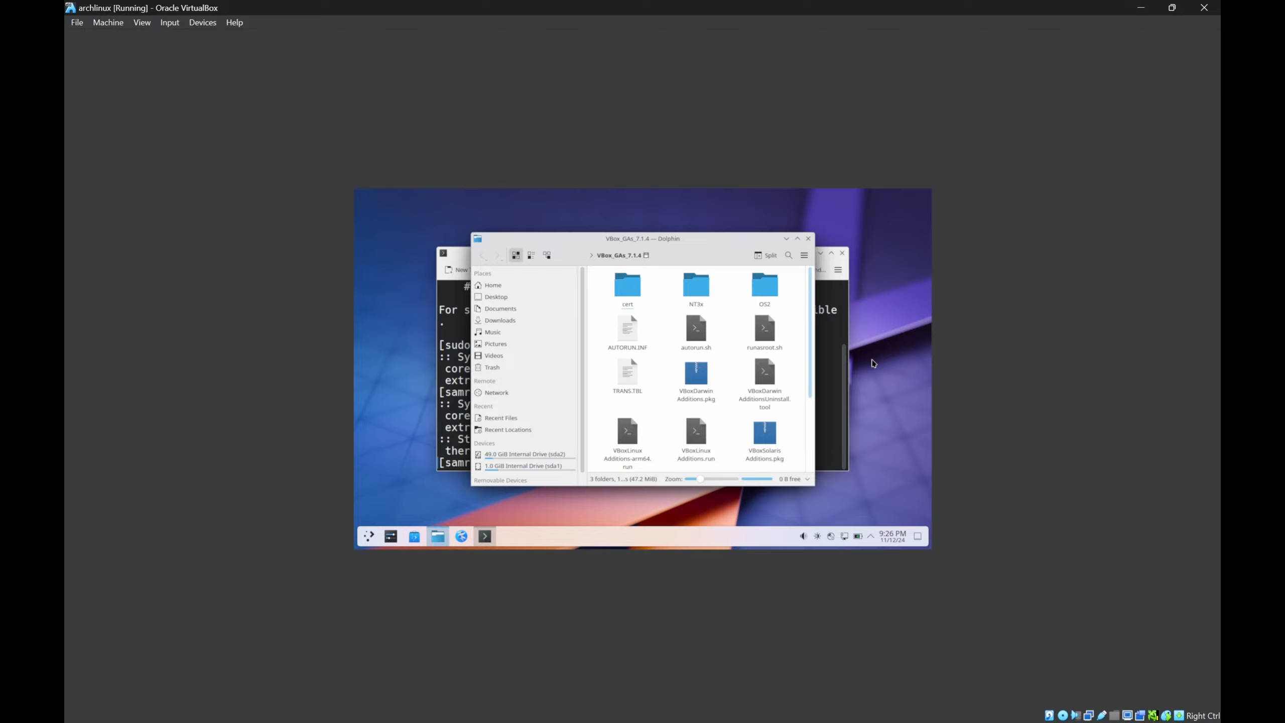
{"action": "left_click", "coordinate": [798, 239]}
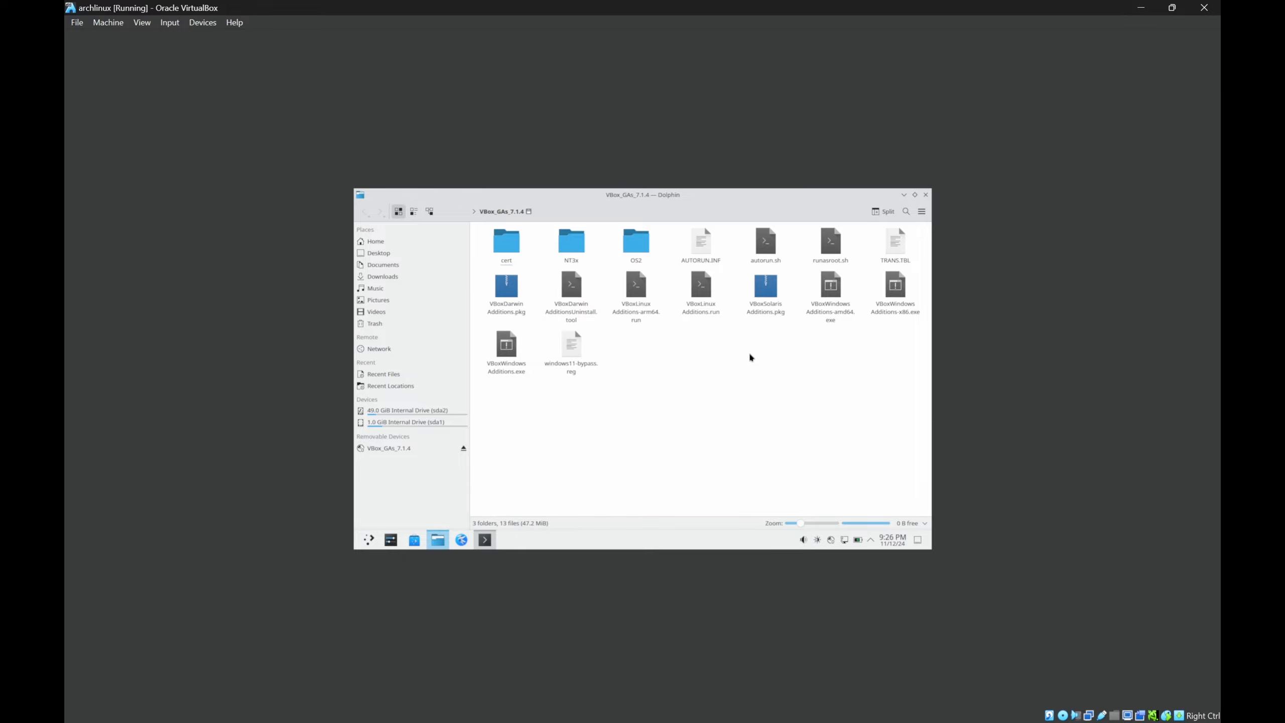
{"action": "left_click", "coordinate": [485, 540]}
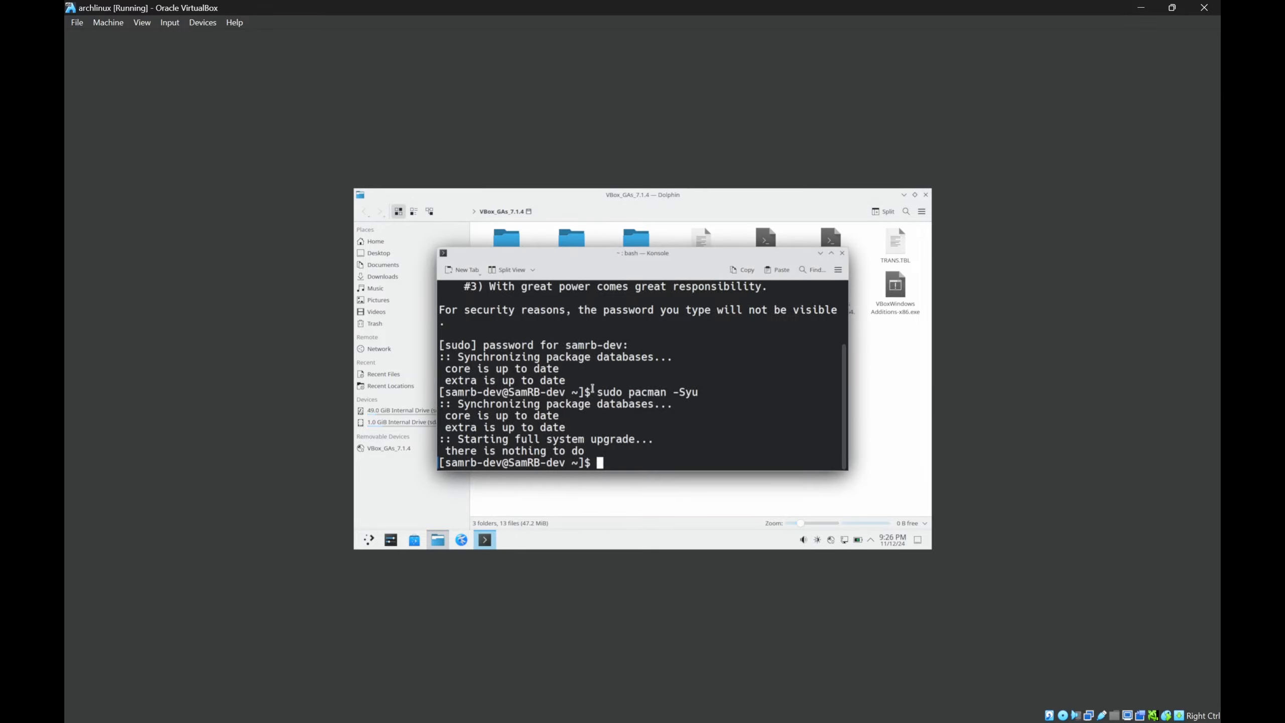
{"action": "left_click", "coordinate": [842, 253]}
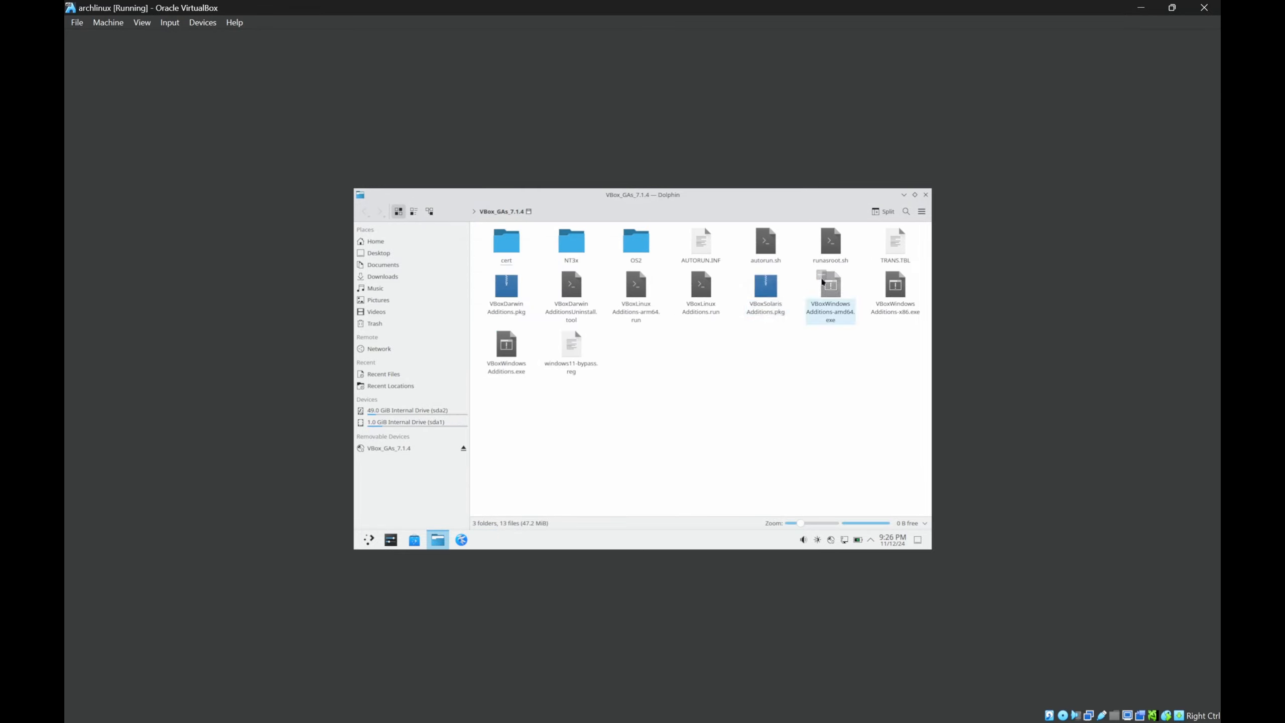
- Open a terminal in the VBox_GAs_7.1.4 folder and enlarge its text for readability
{"action": "right_click", "coordinate": [719, 401]}
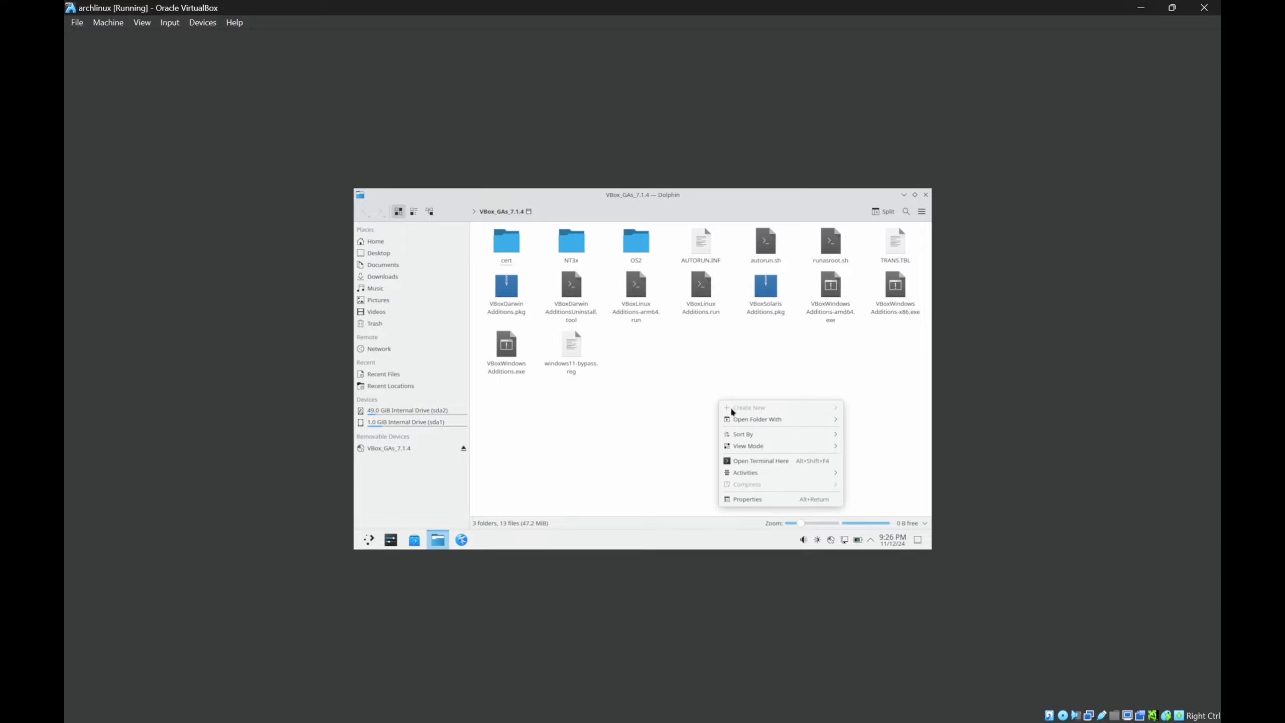
{"action": "left_click", "coordinate": [763, 462]}
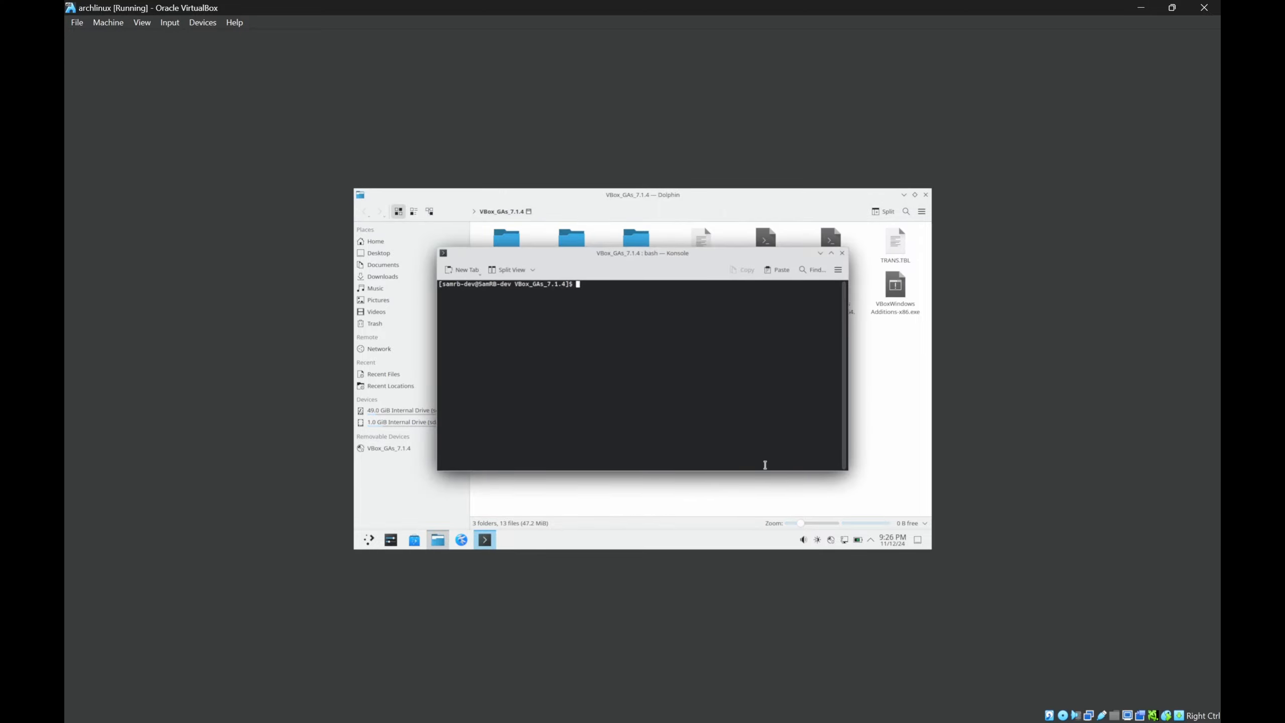
{"action": "key", "text": "ctrl+plus"}
{"action": "key", "text": "ctrl+plus"}
{"action": "key", "text": "ctrl+plus"}
{"action": "key", "text": "ctrl+plus"}
{"action": "key", "text": "ctrl+plus"}
{"action": "key", "text": "ctrl+plus"}
{"action": "key", "text": "ctrl+plus"}
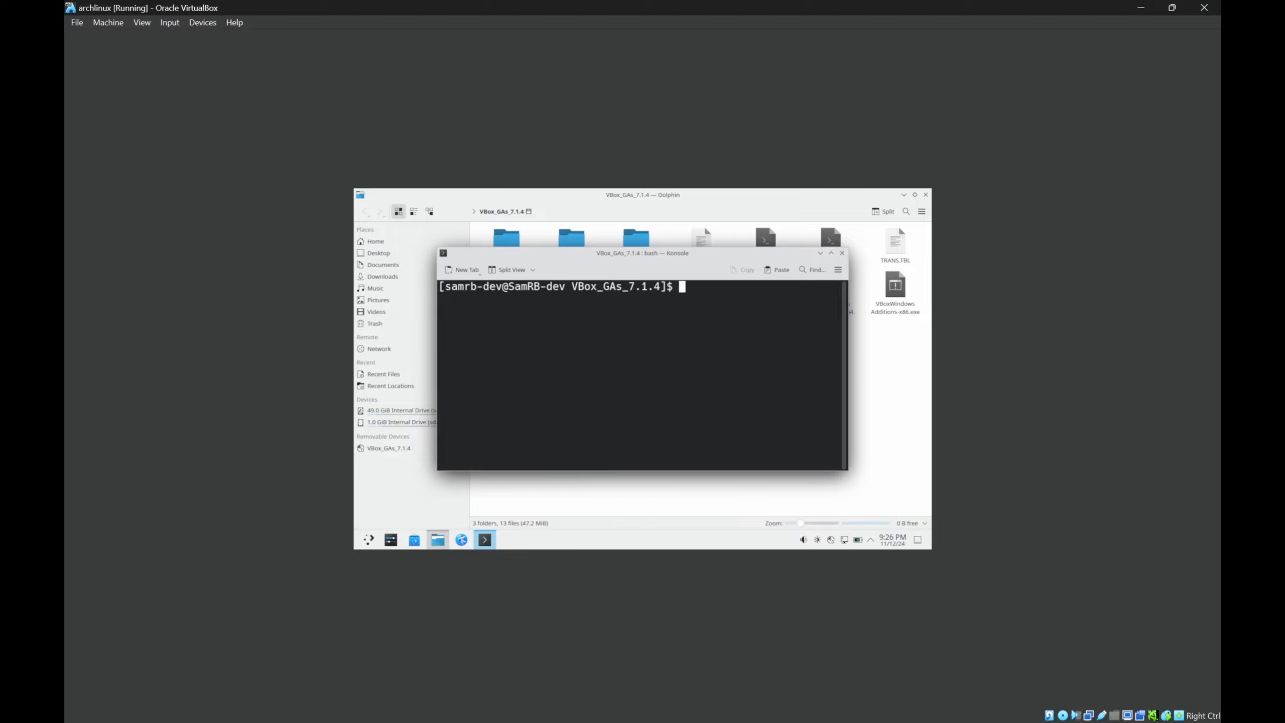
- List the disc's files with ls and highlight VBoxLinuxAdditions.run in the output
{"action": "type", "text": "ls"}
{"action": "key", "text": "Return"}
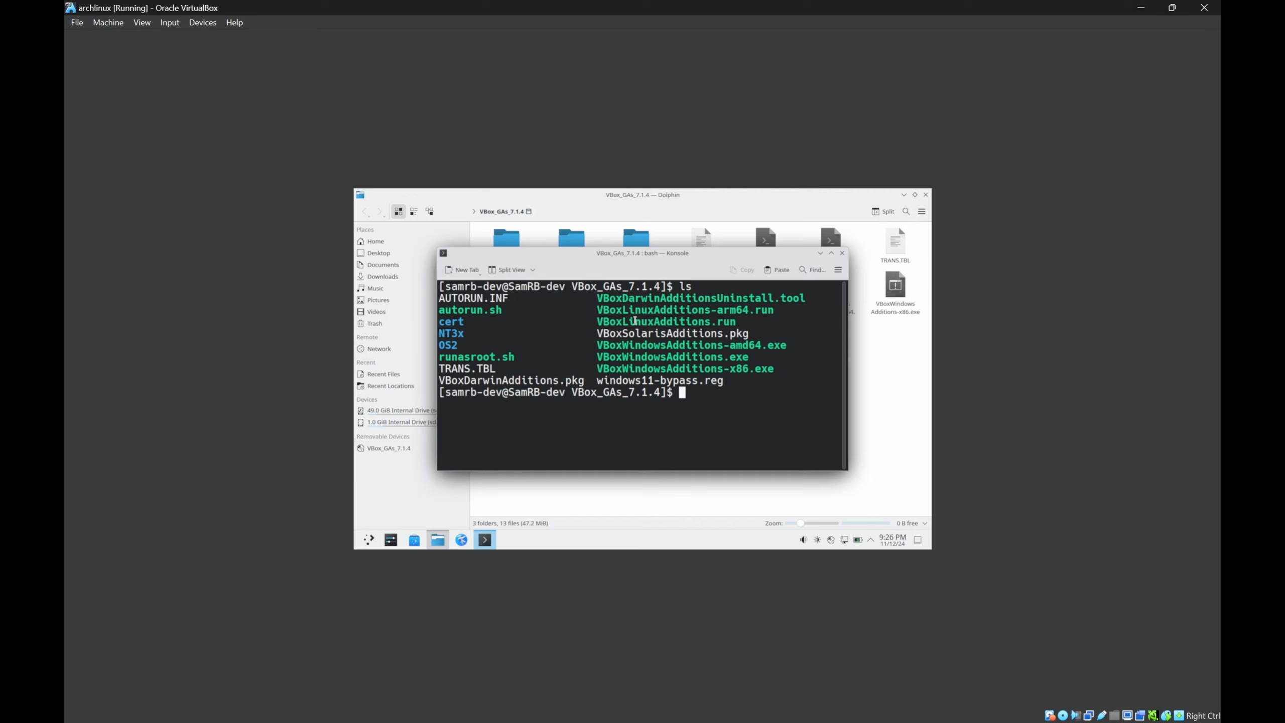
{"action": "left_click_drag", "start_coordinate": [636, 321], "coordinate": [736, 322]}
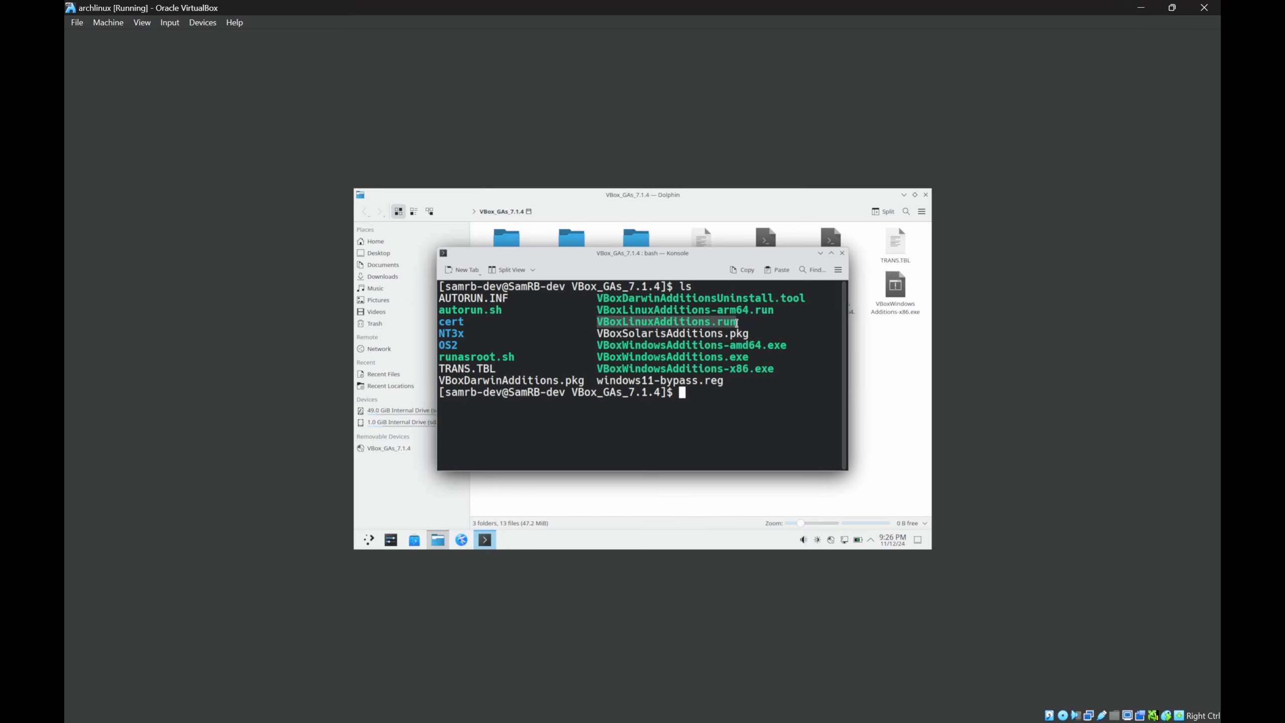
- Try to apply sudo chmod 777 to VBoxLinuxAdditions.run, entering the account password, and clear the terminal
{"action": "type", "text": "sudo chmod 777 V"}
{"action": "key", "text": "Caps_Lock"}
{"action": "type", "text": "VB"}
{"action": "key", "text": "Caps_Lock"}
{"action": "type", "text": "ox"}
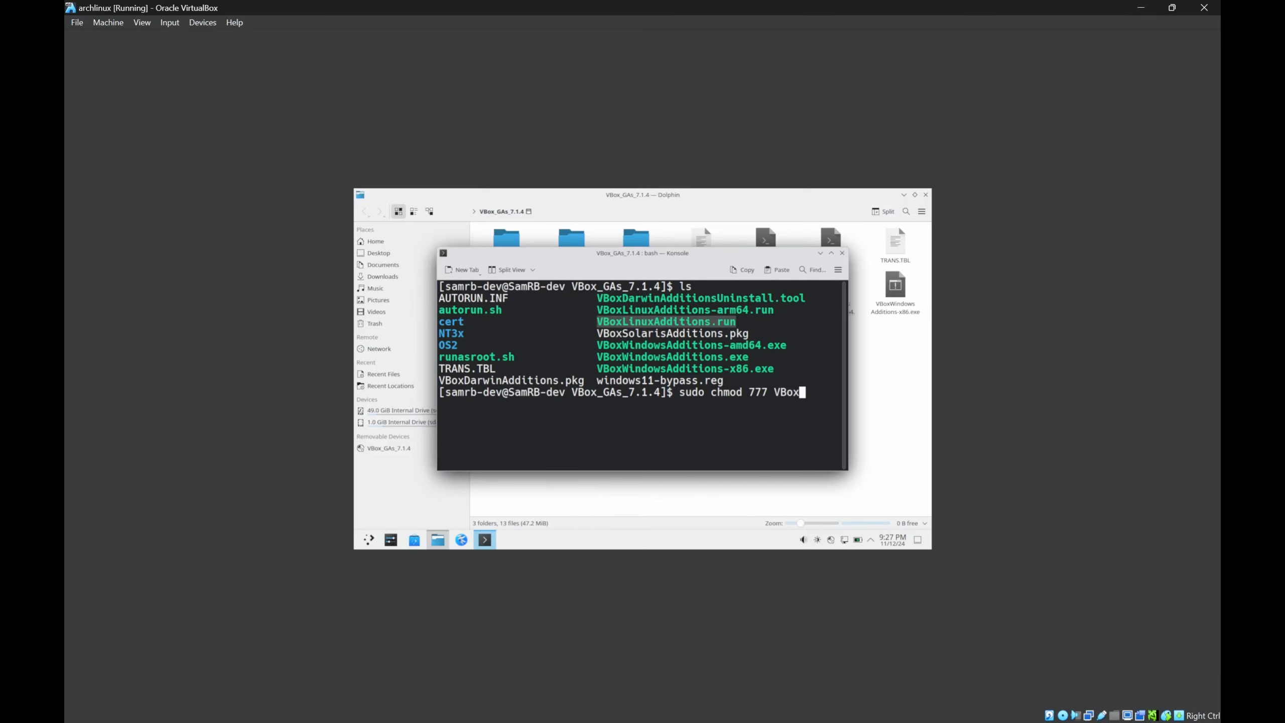
{"action": "type", "text": "L"}
{"action": "key", "text": "Tab"}
{"action": "key", "text": "Tab"}
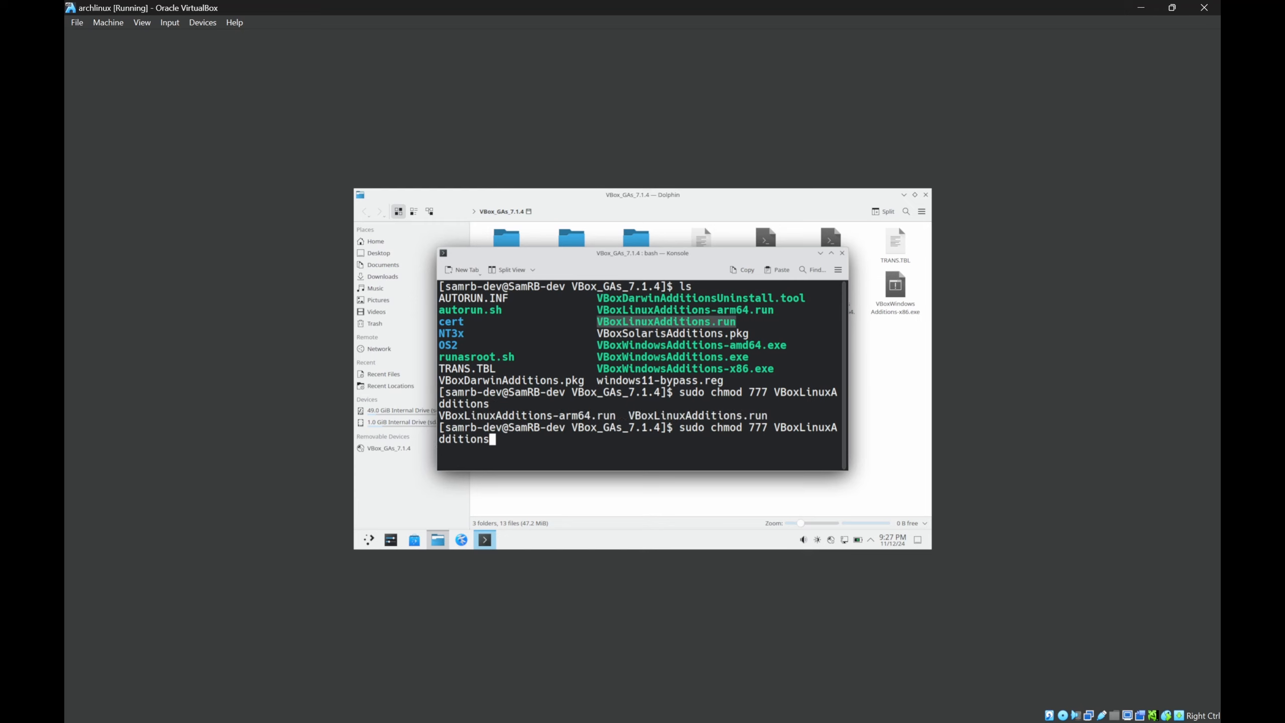
{"action": "type", "text": "."}
{"action": "key", "text": "Tab"}
{"action": "key", "text": "Return"}
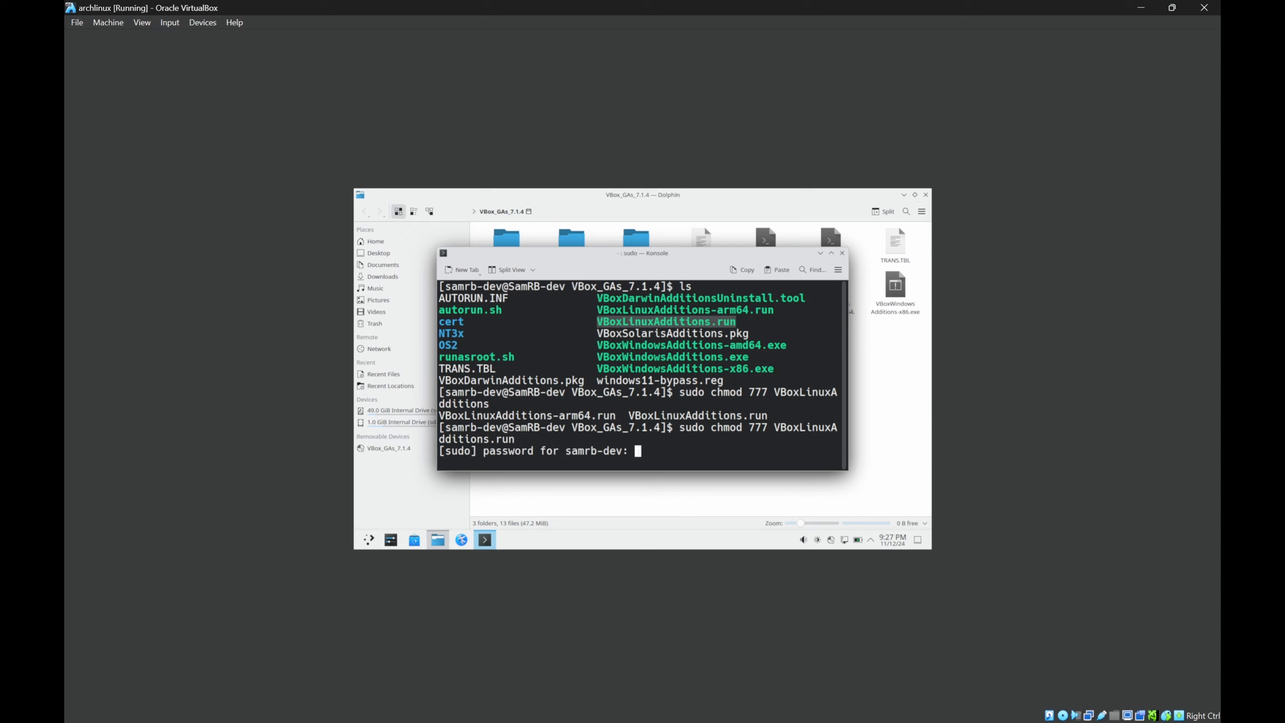
{"action": "key", "text": "Return"}
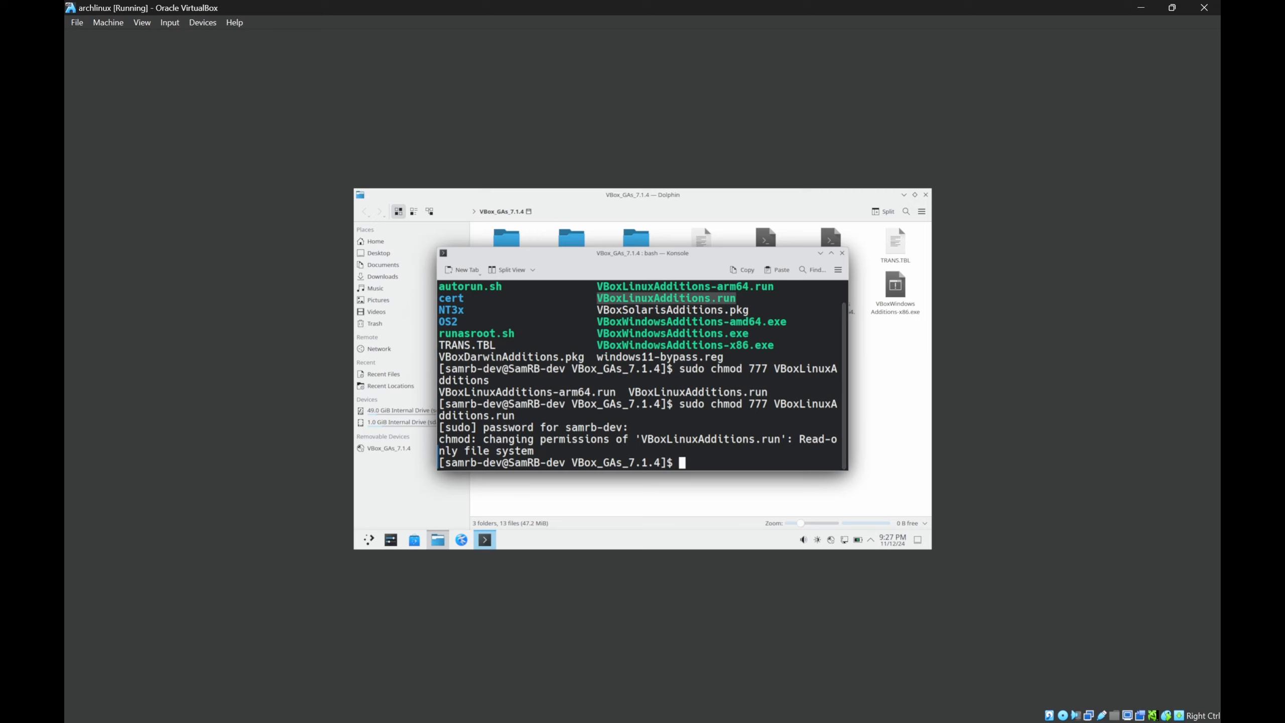
{"action": "type", "text": "clear"}
{"action": "key", "text": "Return"}
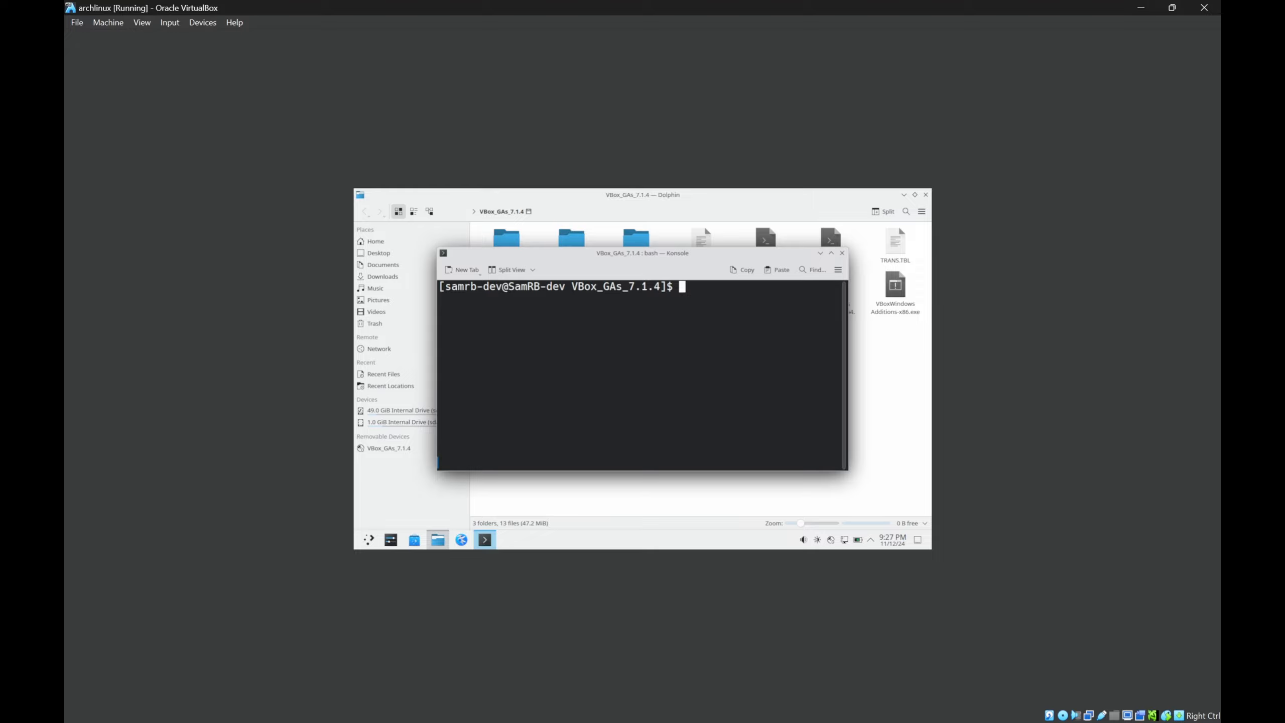
- Try to run the Guest Additions installer with the command sudo VBoxLinuxAdditions.run
{"action": "type", "text": "sudo"}
{"action": "type", "text": "./"}
{"action": "key", "text": "Tab"}
{"action": "key", "text": "Tab"}
{"action": "key", "text": "q"}
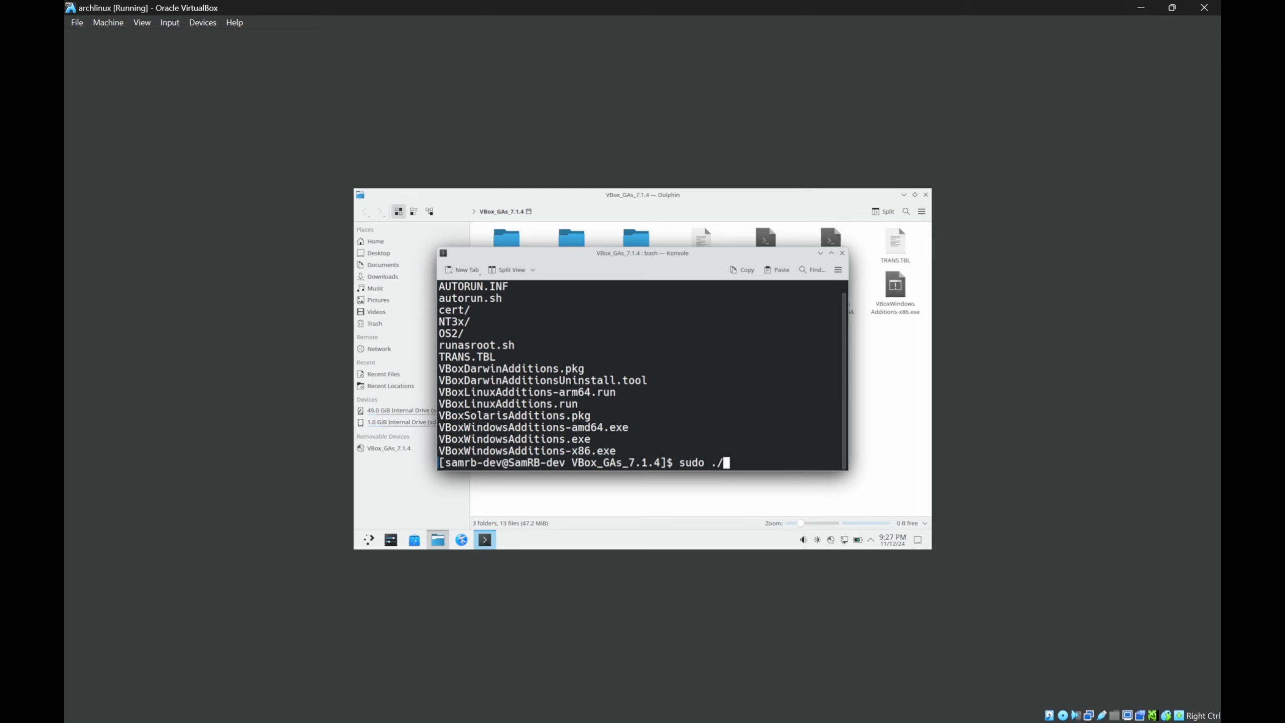
{"action": "type", "text": "VboxLi"}
{"action": "key", "text": "BackSpace"}
{"action": "key", "text": "BackSpace"}
{"action": "key", "text": "BackSpace"}
{"action": "key", "text": "BackSpace"}
{"action": "key", "text": "BackSpace"}
{"action": "key", "text": "BackSpace"}
{"action": "key", "text": "BackSpace"}
{"action": "key", "text": "BackSpace"}
{"action": "type", "text": "VBoxK"}
{"action": "key", "text": "BackSpace"}
{"action": "type", "text": "L"}
{"action": "key", "text": "Tab"}
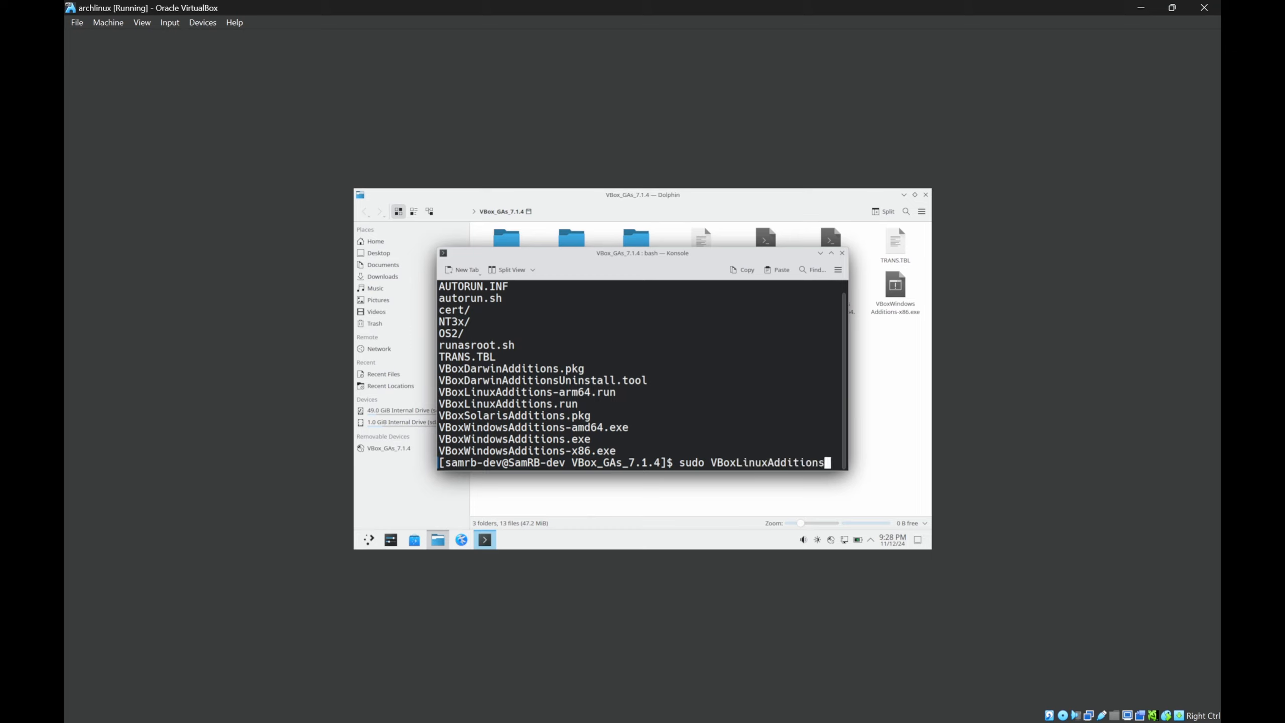
{"action": "type", "text": ",."}
{"action": "key", "text": "BackSpace"}
{"action": "key", "text": "BackSpace"}
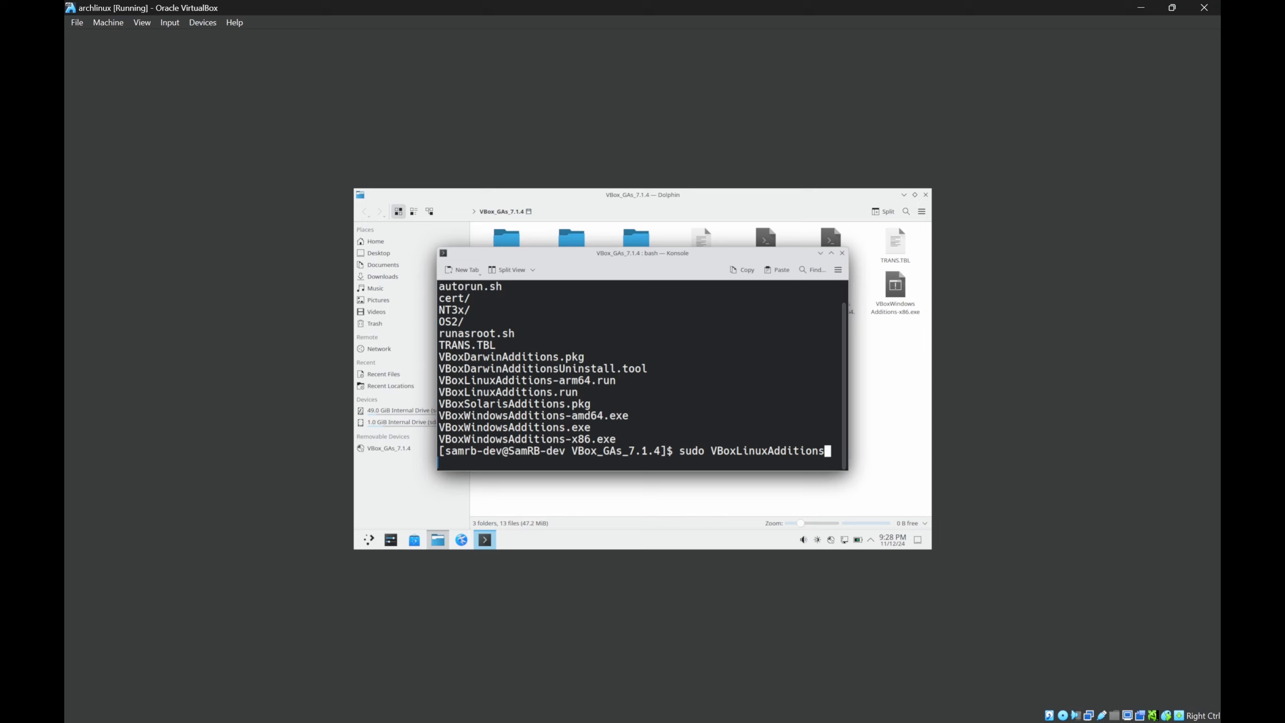
{"action": "type", "text": "."}
{"action": "key", "text": "Tab"}
{"action": "key", "text": "Return"}
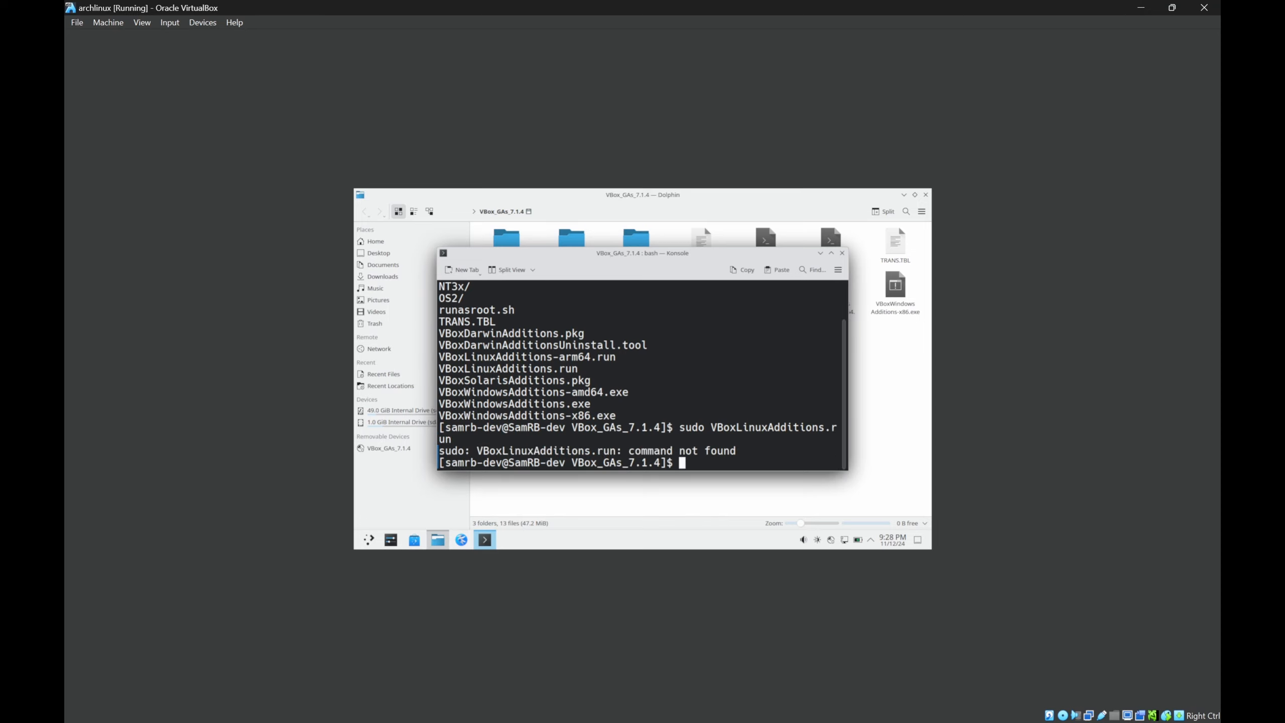
- Correct the previous command to sudo ./VBoxLinuxAdditions.run and execute it to install the Guest Additions
{"action": "key", "text": "Up"}
{"action": "key", "text": "Left"}
{"action": "key", "text": "Left"}
{"action": "key", "text": "Left"}
{"action": "key", "text": "Left"}
{"action": "key", "text": "Left"}
{"action": "key", "text": "Left"}
{"action": "key", "text": "Left"}
{"action": "key", "text": "Left"}
{"action": "key", "text": "Left"}
{"action": "key", "text": "Left"}
{"action": "key", "text": "Left"}
{"action": "key", "text": "Left"}
{"action": "key", "text": "Left"}
{"action": "key", "text": "Left"}
{"action": "key", "text": "Left"}
{"action": "key", "text": "Left"}
{"action": "key", "text": "Left"}
{"action": "key", "text": "Left"}
{"action": "key", "text": "Left"}
{"action": "key", "text": "Left"}
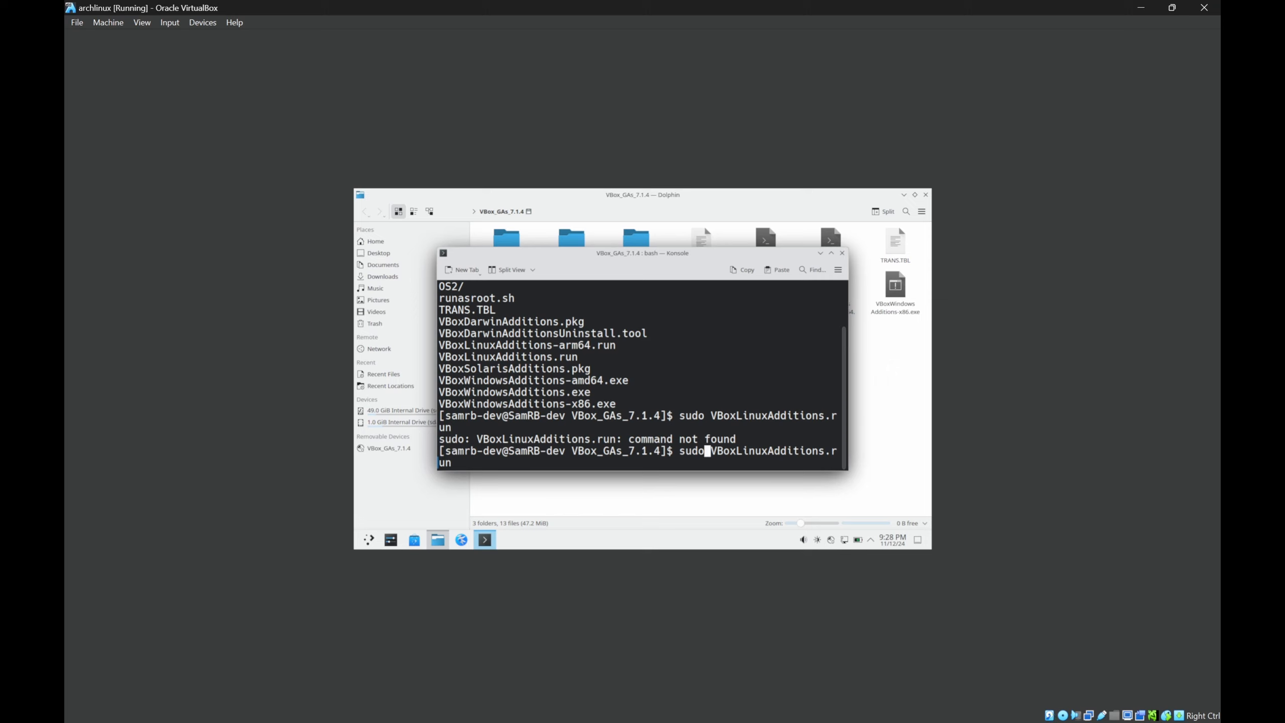
{"action": "key", "text": "Right"}
{"action": "type", "text": "."}
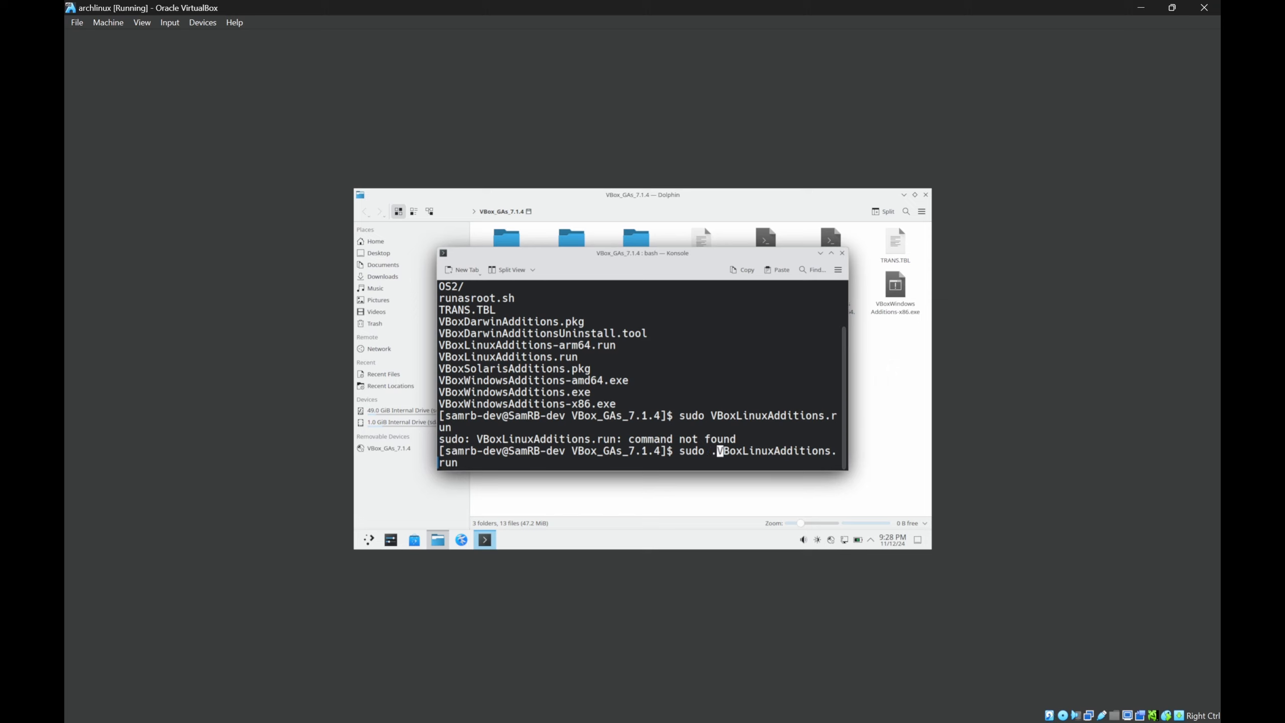
{"action": "type", "text": "/"}
{"action": "type", "text": "\\"}
{"action": "key", "text": "Return"}
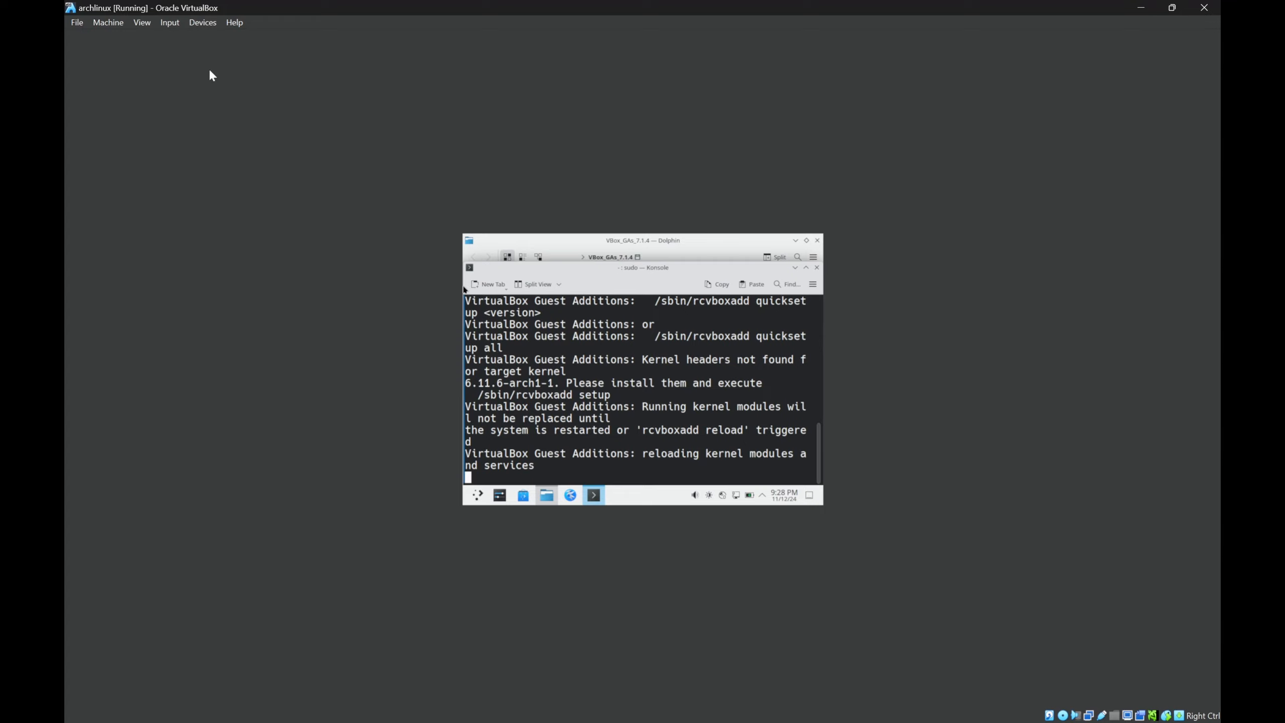
- Set both the virtual machine's shared clipboard and its drag and drop to Bidirectional
{"action": "left_click", "coordinate": [202, 23]}
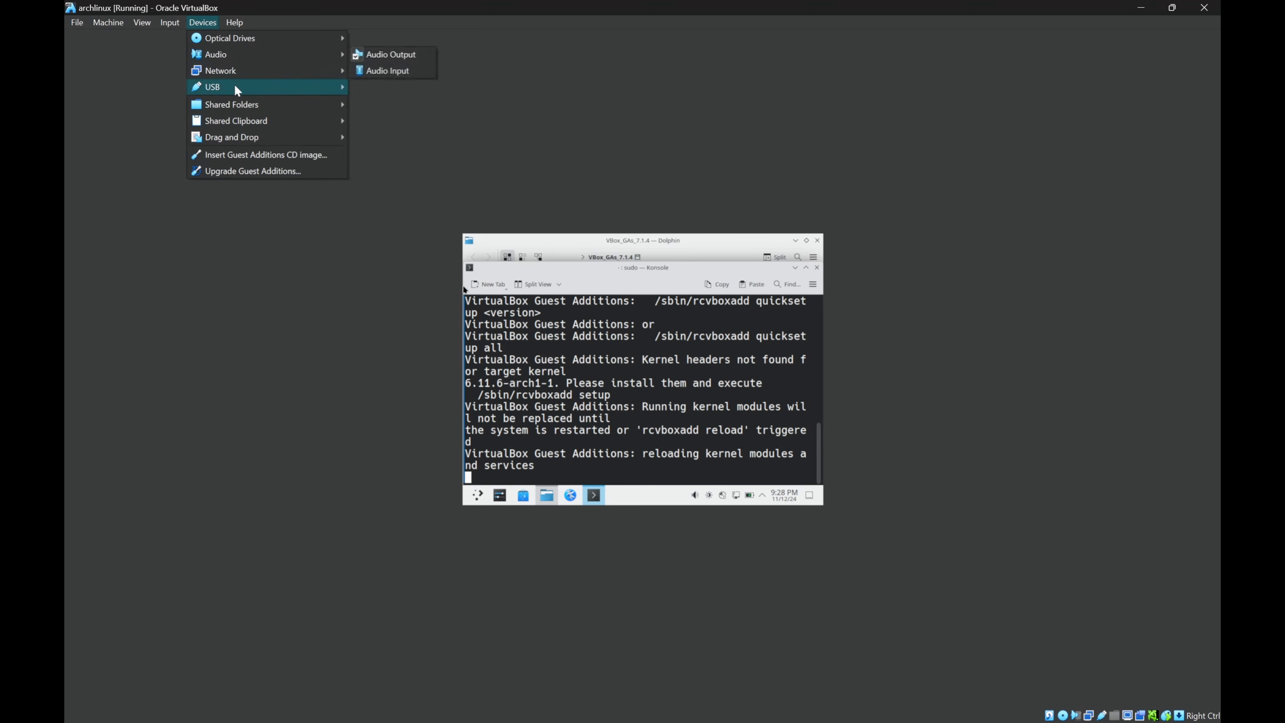
{"action": "mouse_move", "coordinate": [247, 104]}
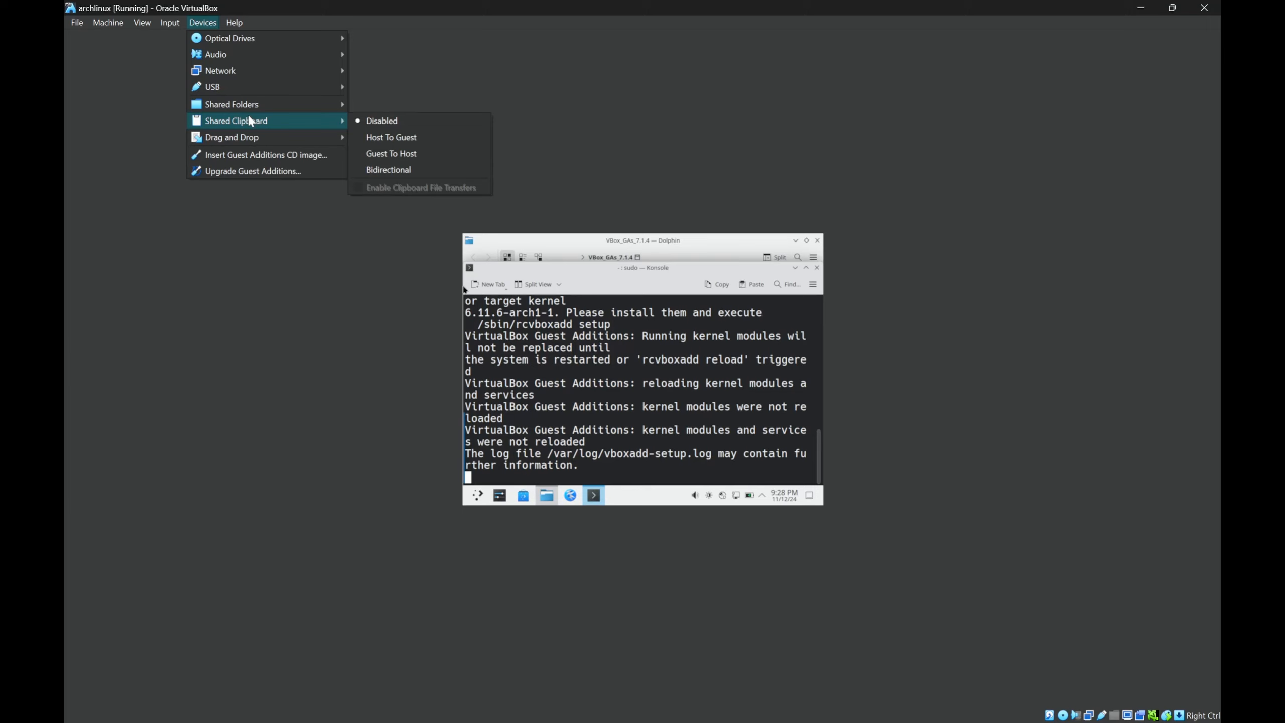
{"action": "left_click", "coordinate": [360, 171]}
{"action": "left_click", "coordinate": [204, 23]}
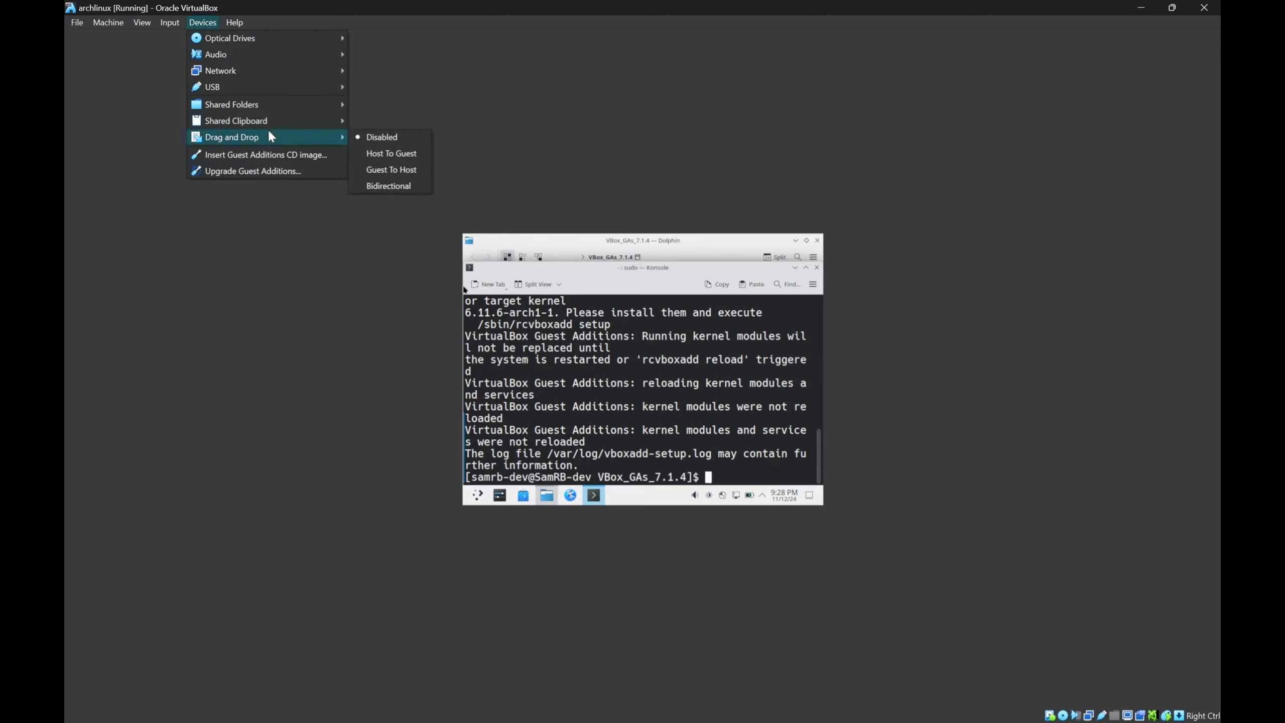
{"action": "left_click", "coordinate": [383, 188]}
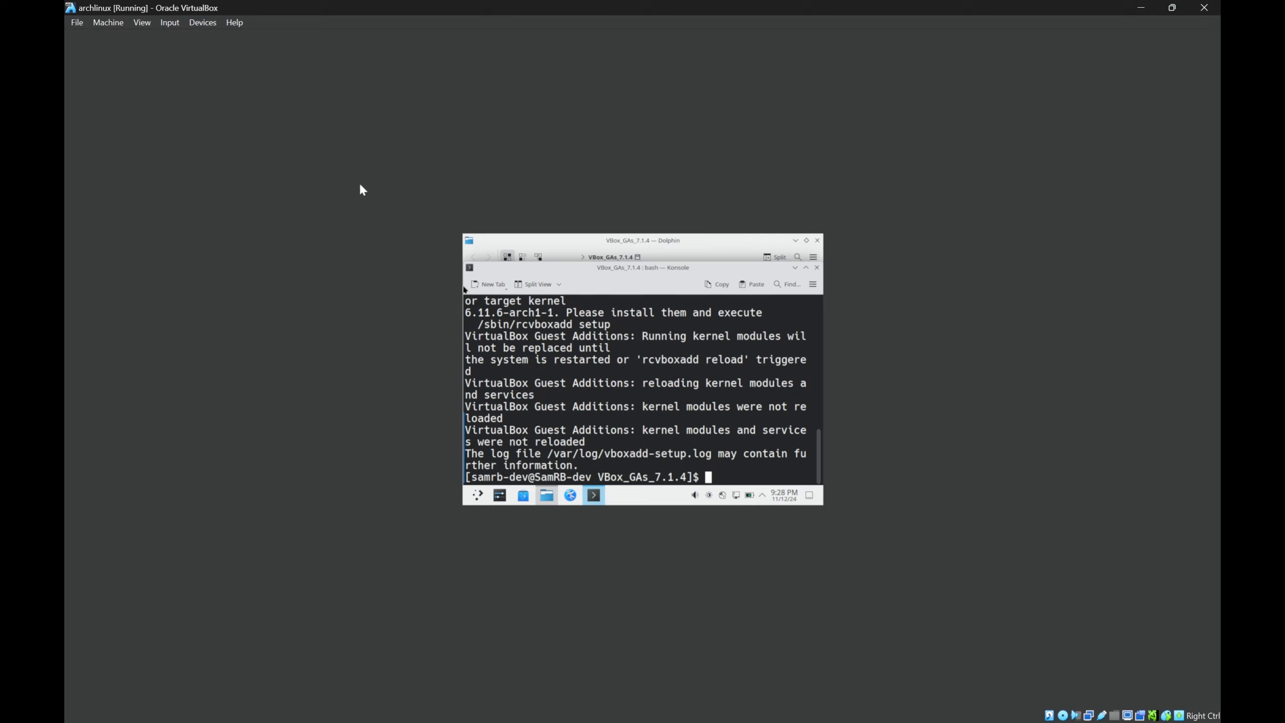
- Start the Guest Additions upgrade for the running virtual machine and maximize its window
{"action": "left_click", "coordinate": [212, 22]}
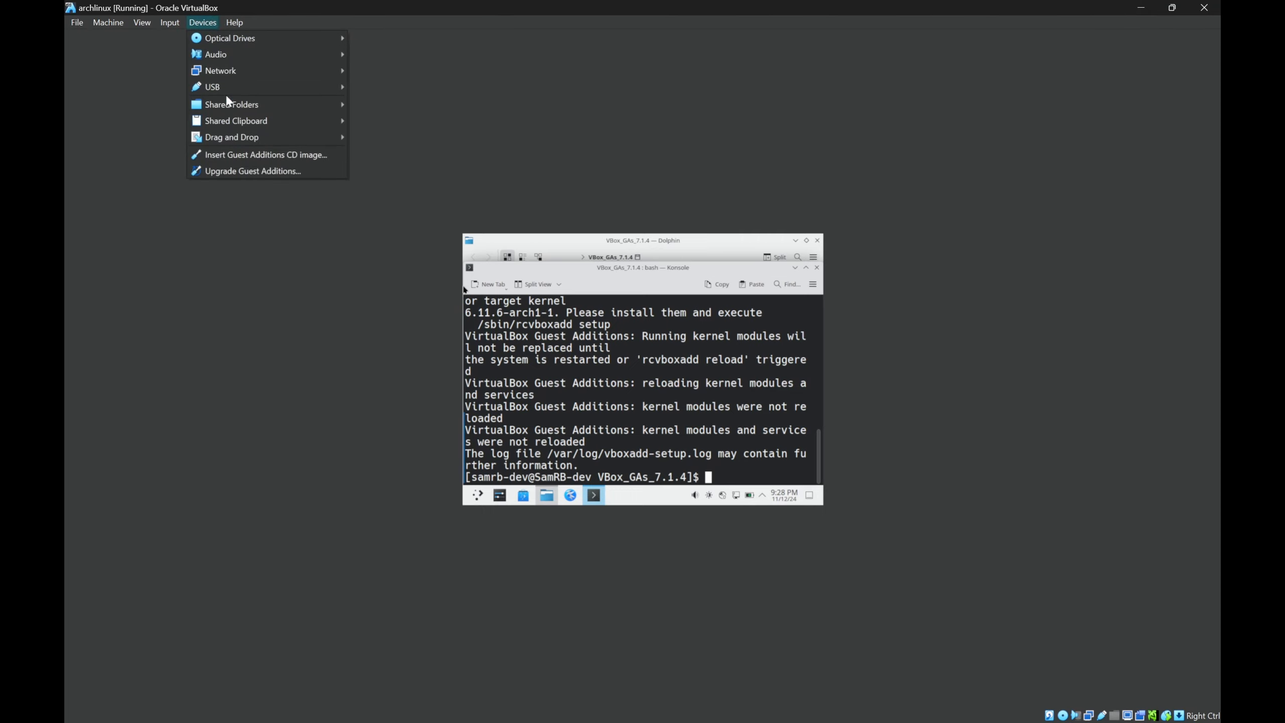
{"action": "left_click", "coordinate": [265, 172]}
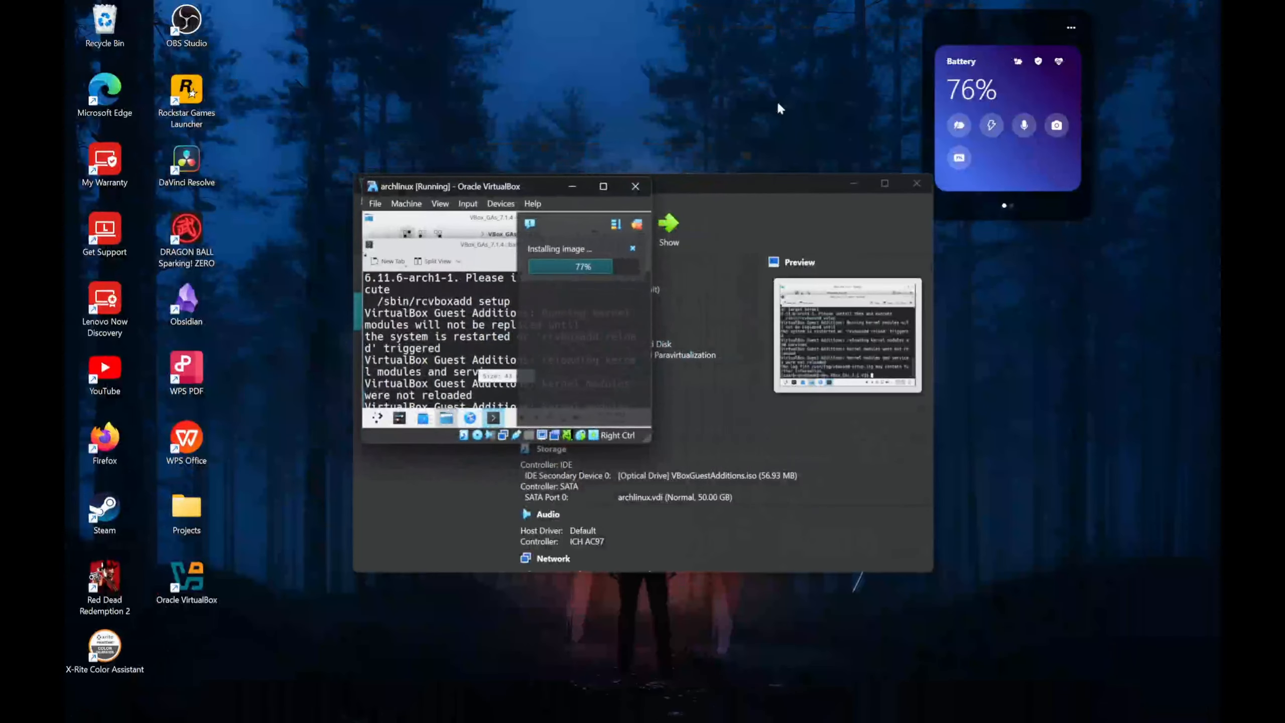
{"action": "left_click", "coordinate": [605, 185]}
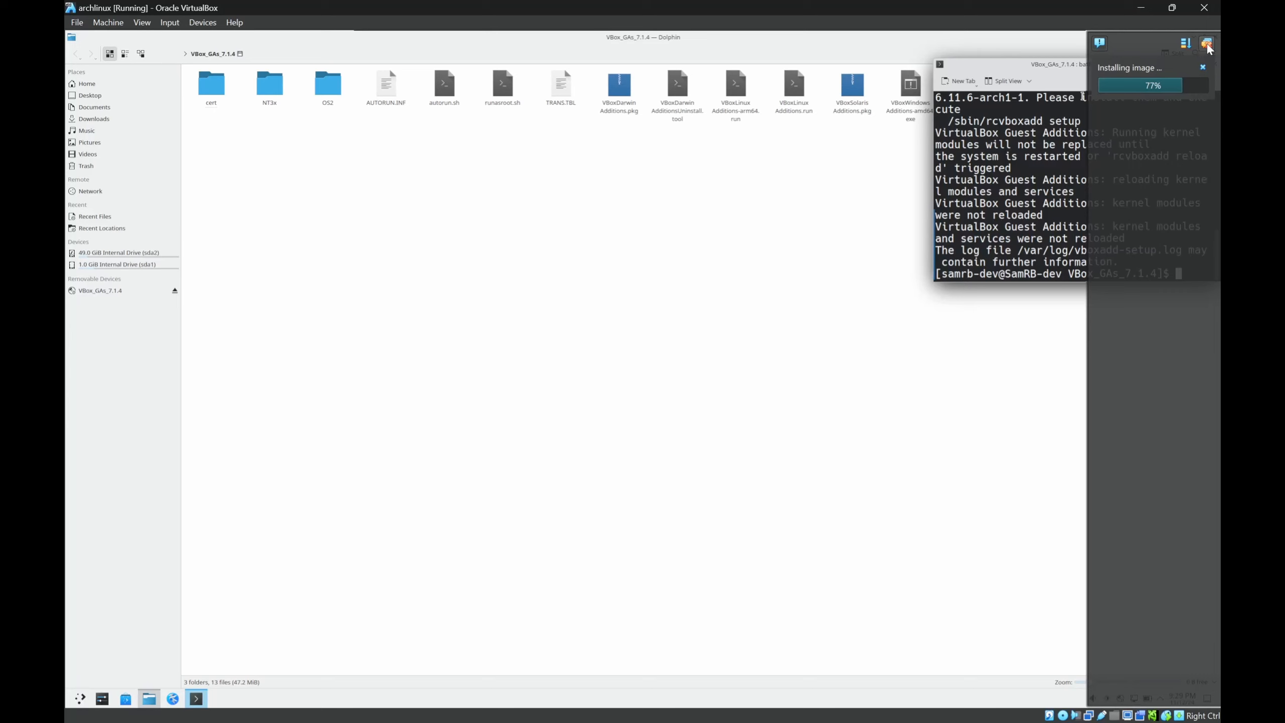
{"action": "left_click", "coordinate": [815, 238]}
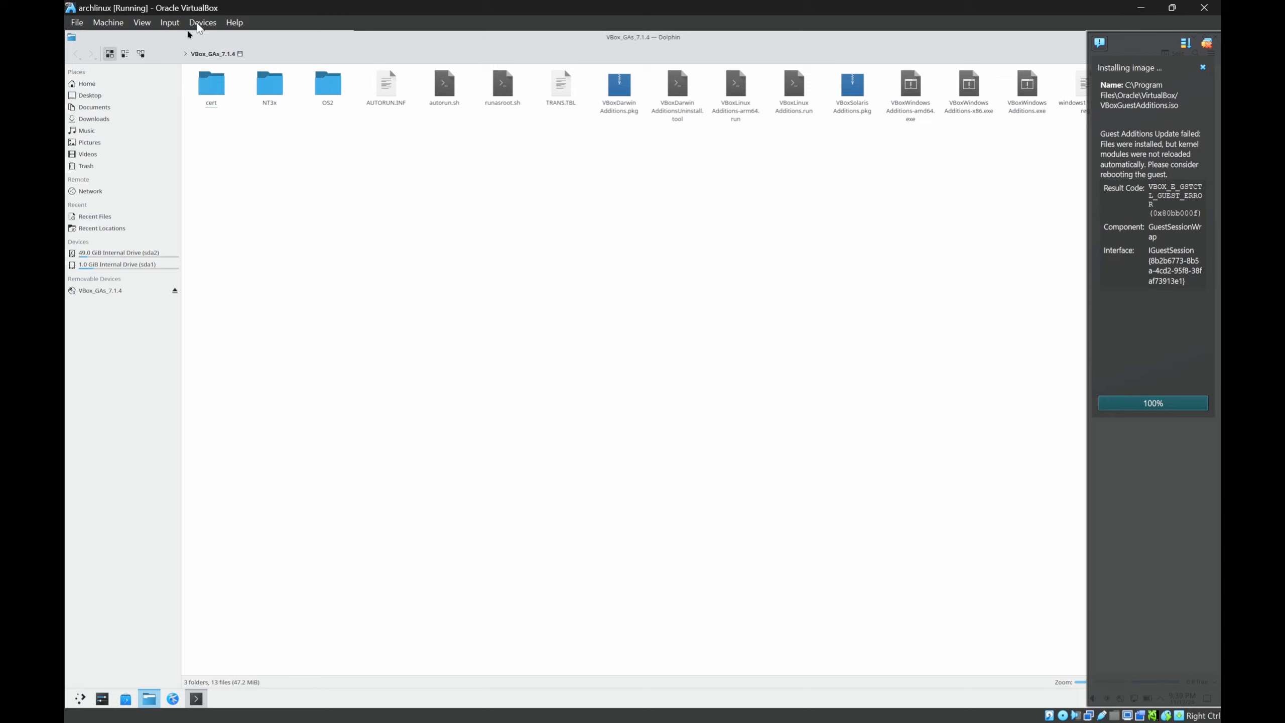
- Close the running archlinux virtual machine by powering it off
{"action": "left_click", "coordinate": [110, 24]}
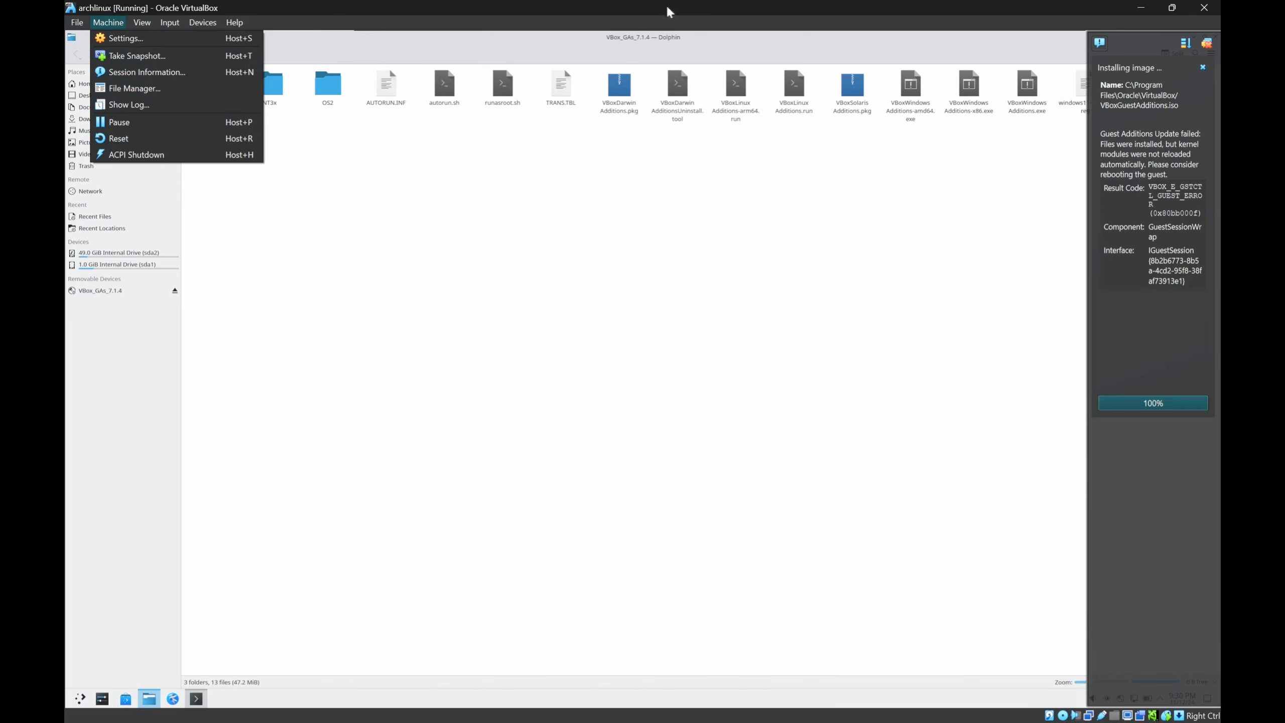
{"action": "left_click", "coordinate": [1209, 16]}
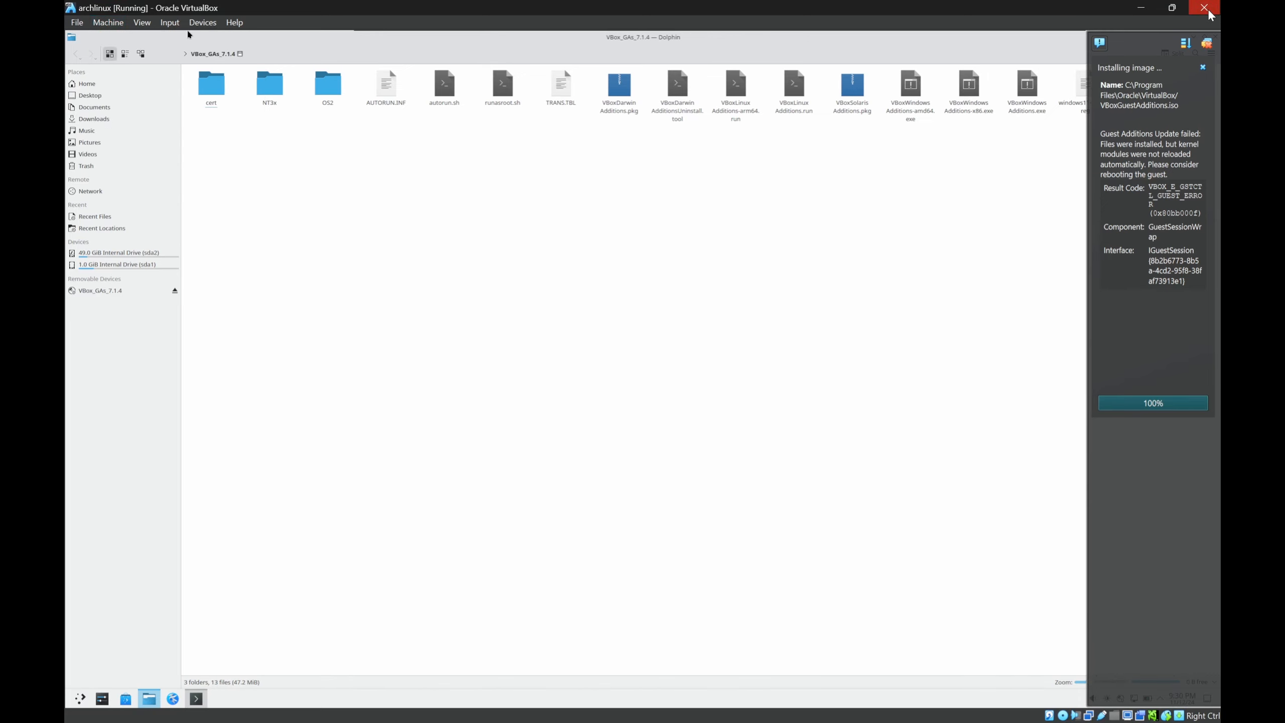
{"action": "left_click", "coordinate": [1209, 12]}
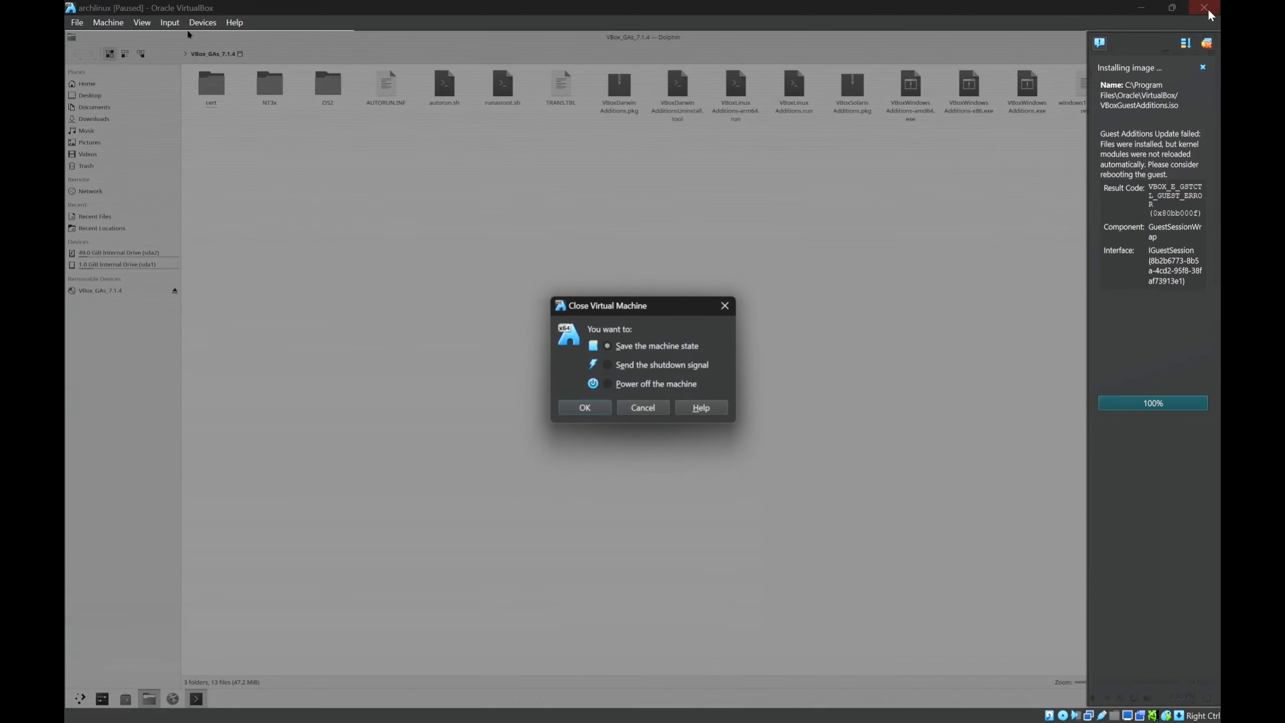
{"action": "left_click", "coordinate": [647, 384]}
{"action": "left_click", "coordinate": [593, 406]}
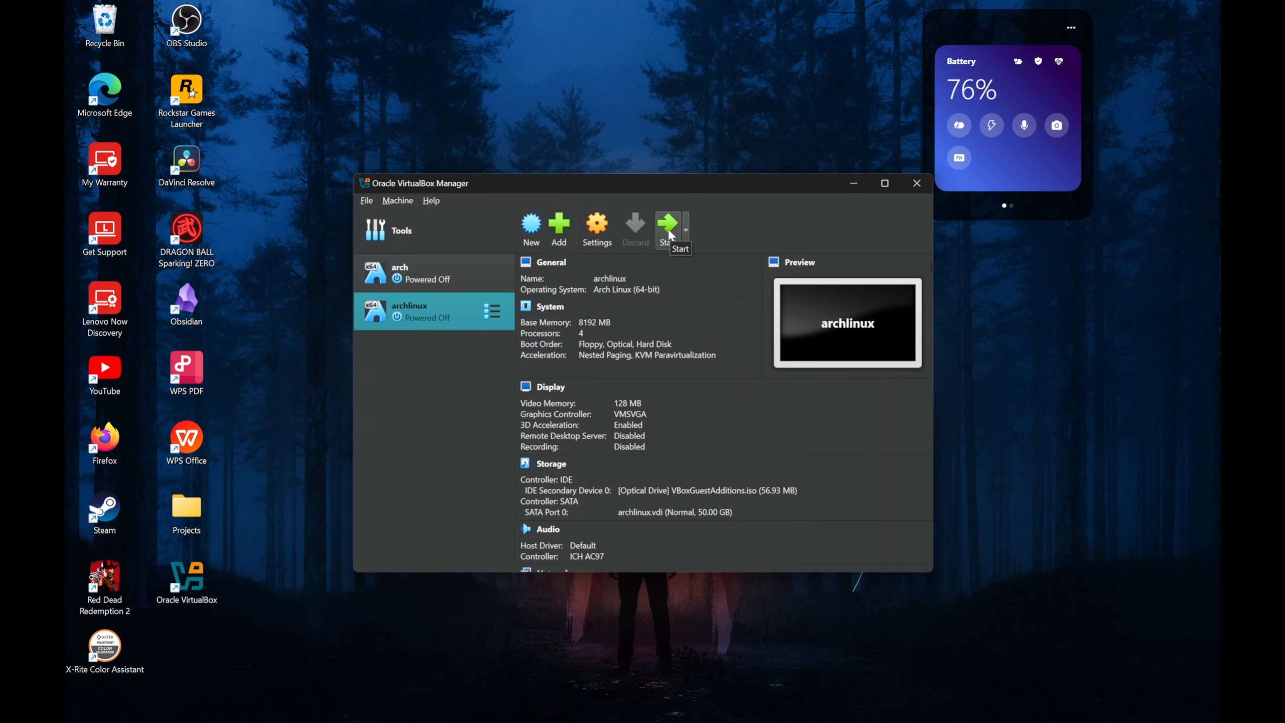
- Start the archlinux virtual machine again, clear its notifications, and log in to the Plasma (Wayland) session with the account password
{"action": "left_click", "coordinate": [668, 228]}
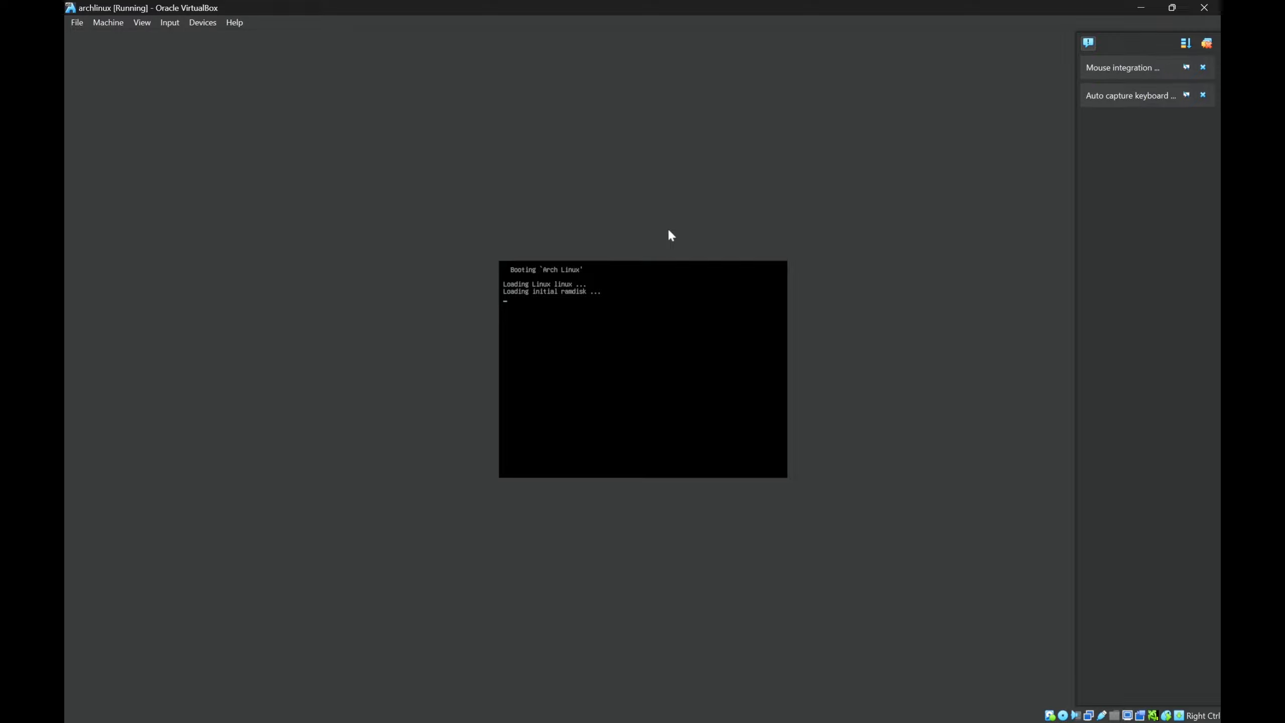
{"action": "left_click", "coordinate": [1207, 43]}
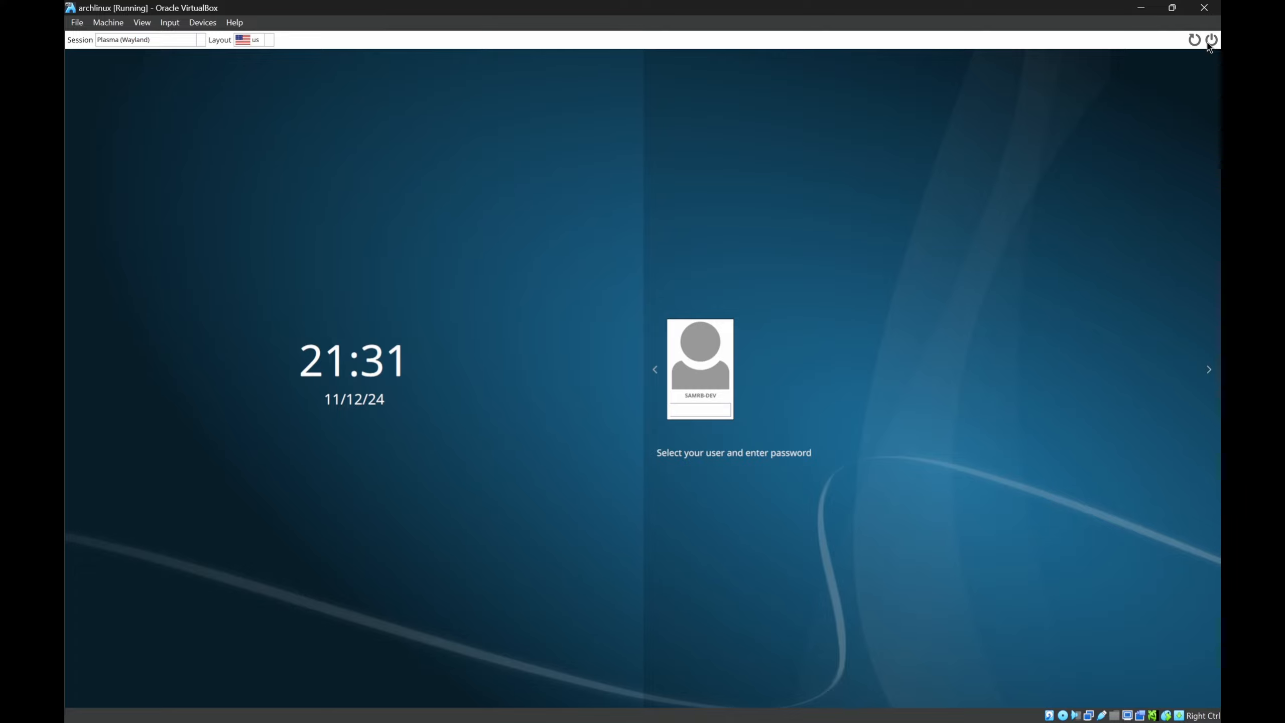
{"action": "type", "text": "*********"}
{"action": "key", "text": "Return"}
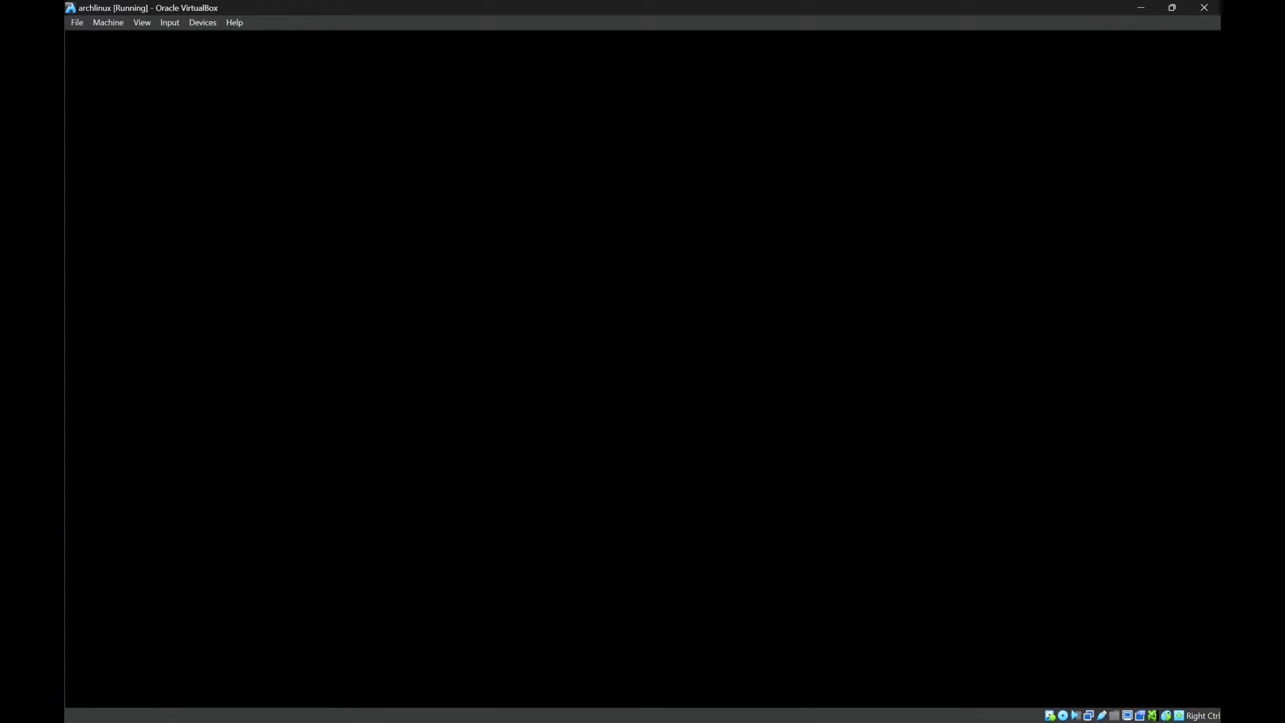